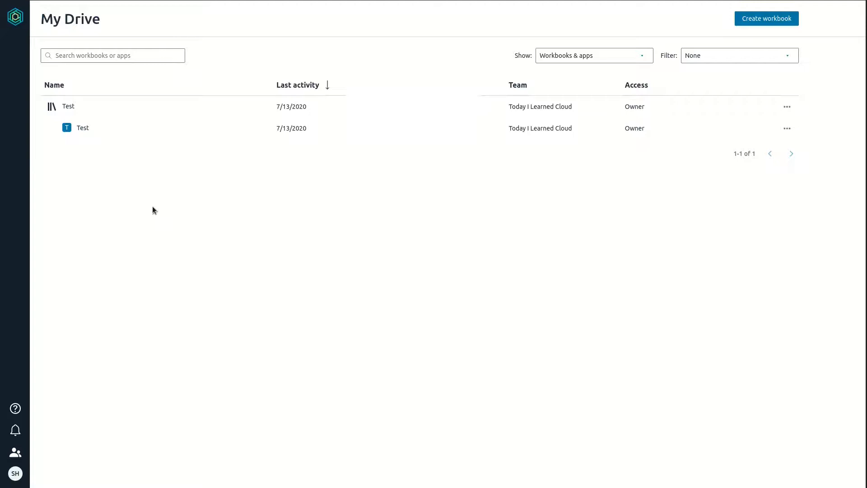
Create a new workbook from scratch in the Today I Learned Cloud team and rename it Recipe
click(763, 23)
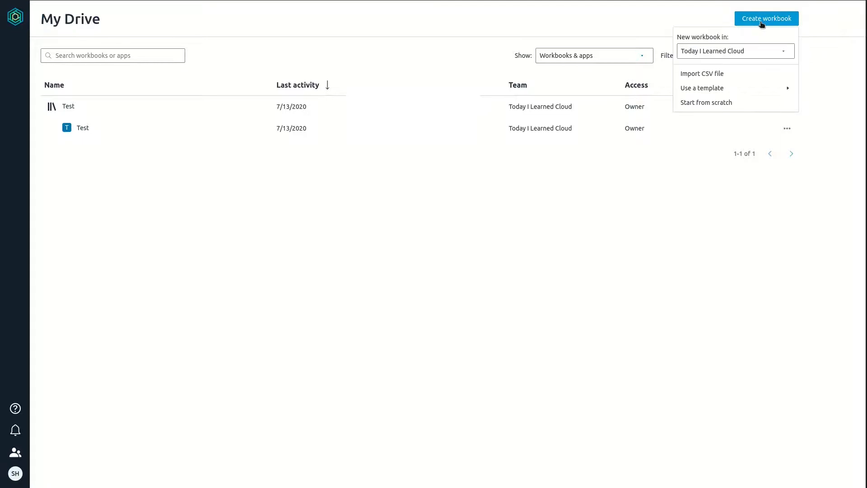
click(707, 103)
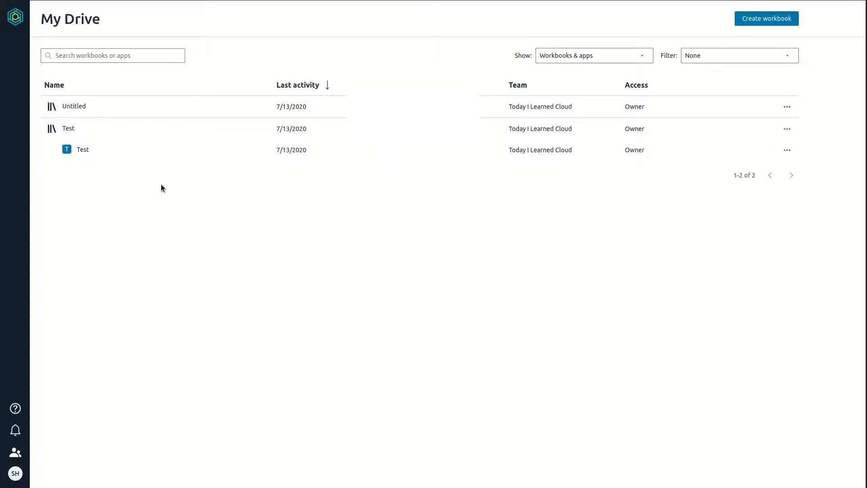
click(72, 107)
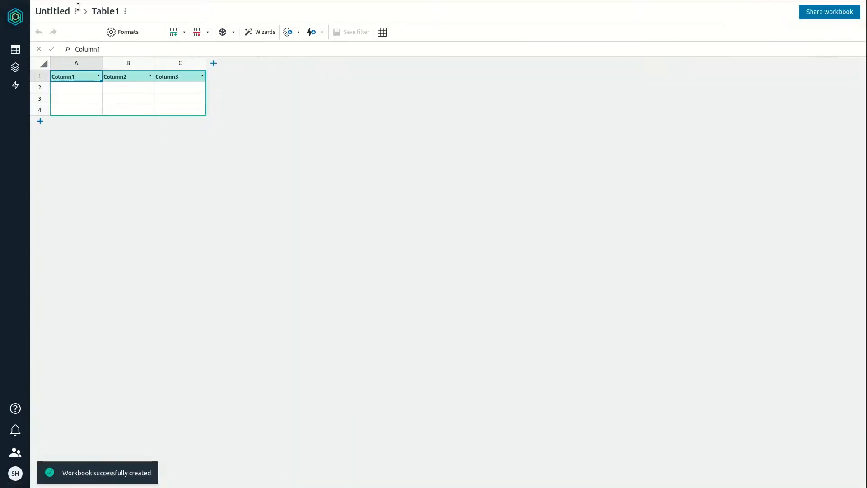
click(71, 17)
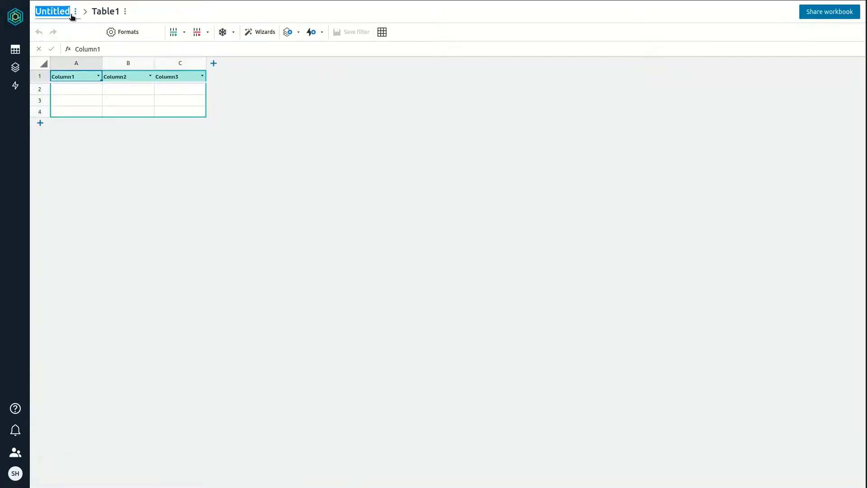
text(Recipe)
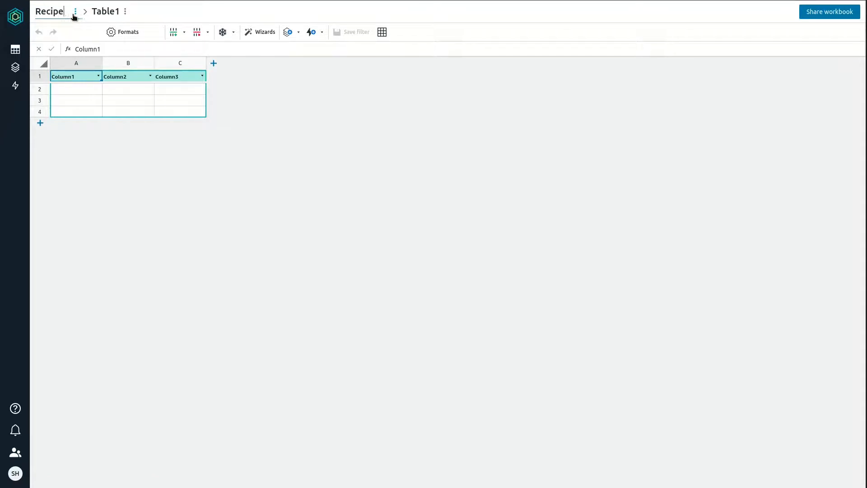
Rename the workbook's default table as Recipes
click(100, 11)
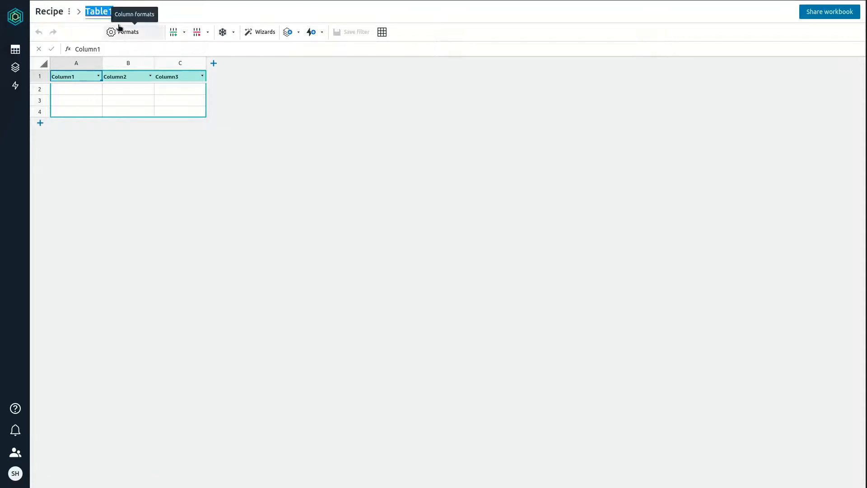
text(Recip)
key(Return)
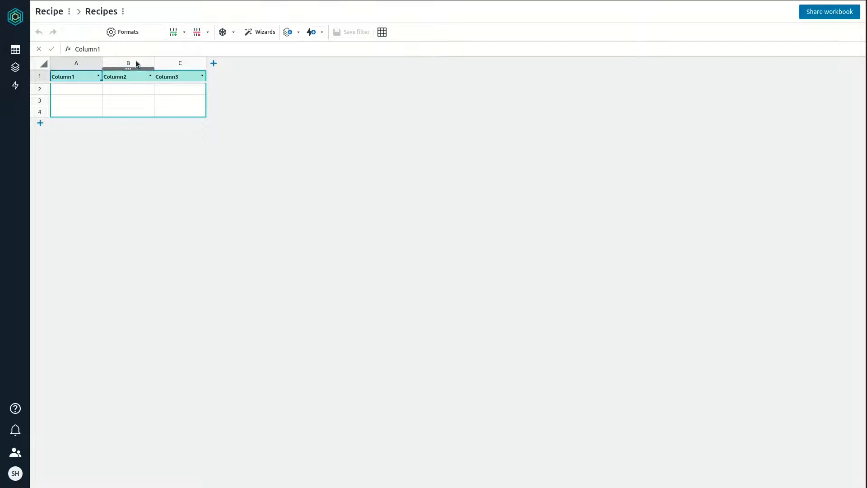
Delete columns B and C from the Recipes table
drag(135, 63, 191, 65)
click(197, 32)
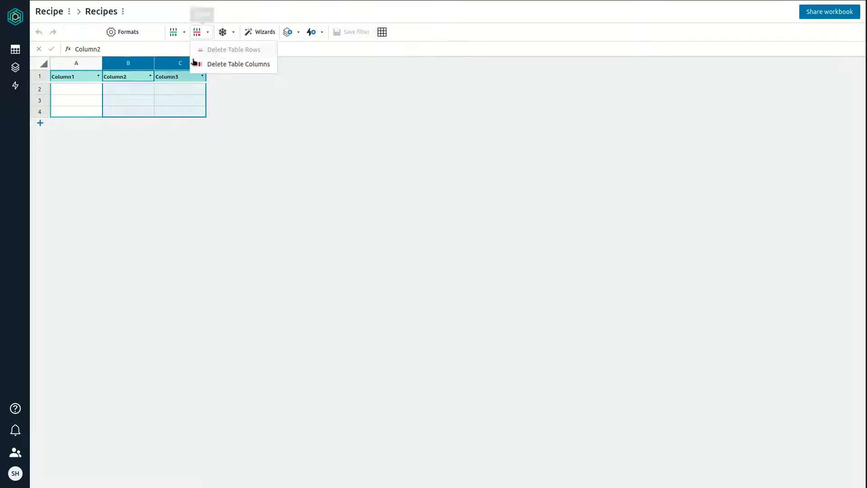
click(221, 64)
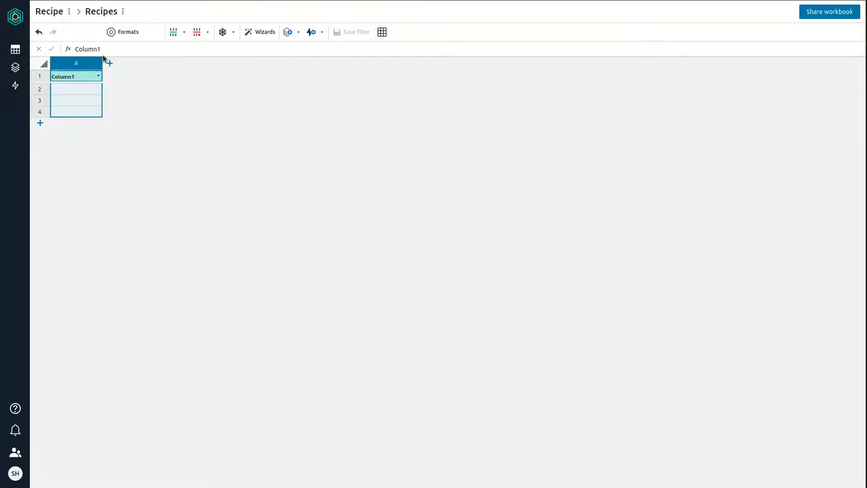
Rename the remaining column header of the Recipes table to Name
drag(101, 49, 52, 45)
text(R)
key(BackSpace)
key(BackSpace)
key(BackSpace)
text(Name)
click(52, 47)
Delete the three empty rows, 2 to 4, from the Recipes table
click(39, 91)
drag(40, 92, 45, 114)
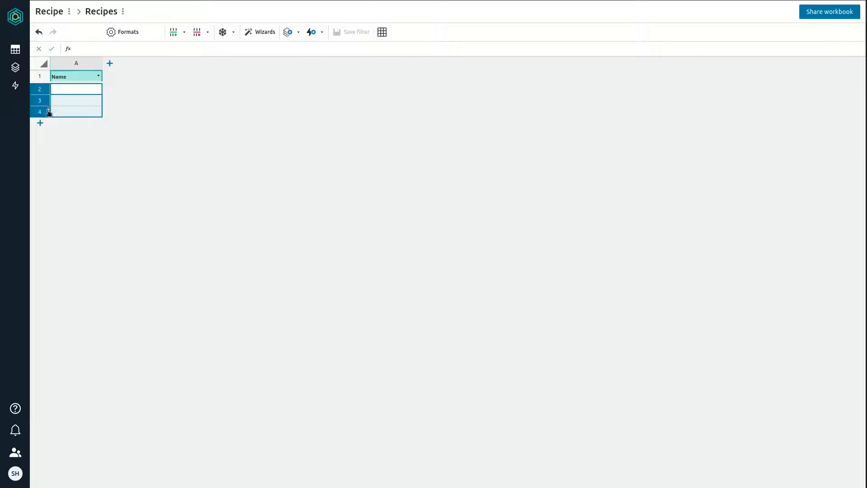
right_click(41, 87)
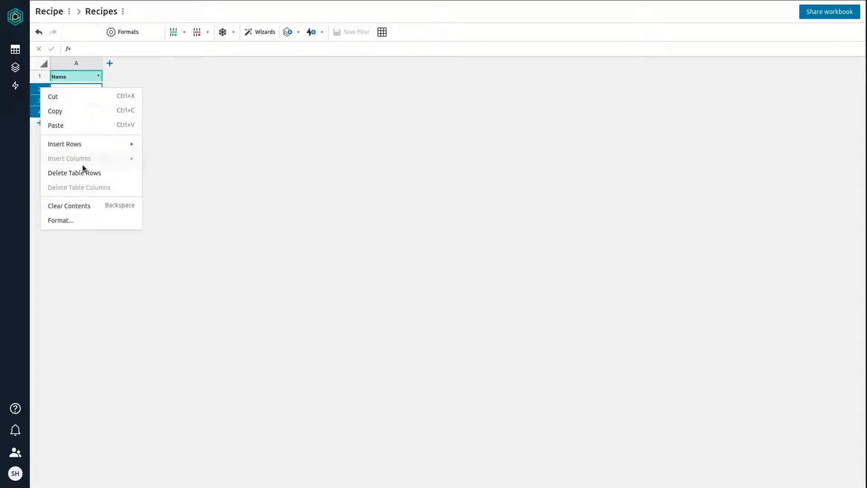
click(82, 173)
click(96, 51)
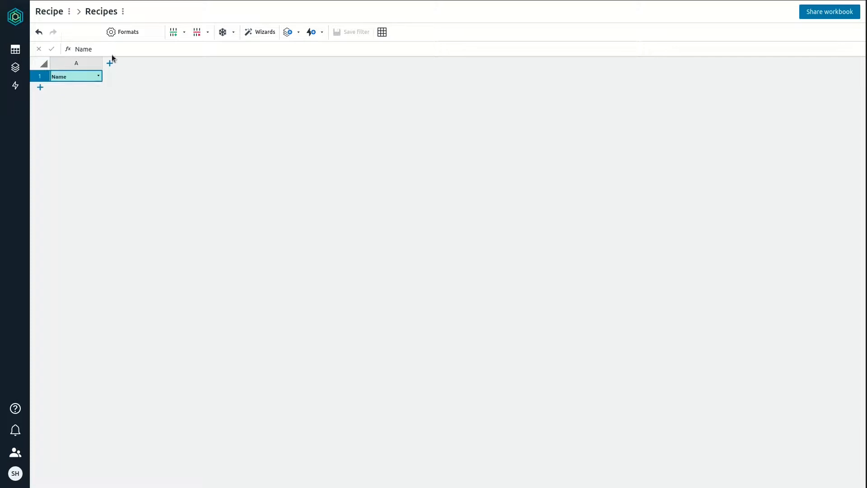
Add a blank table to the workbook and name it Ingredients
click(14, 49)
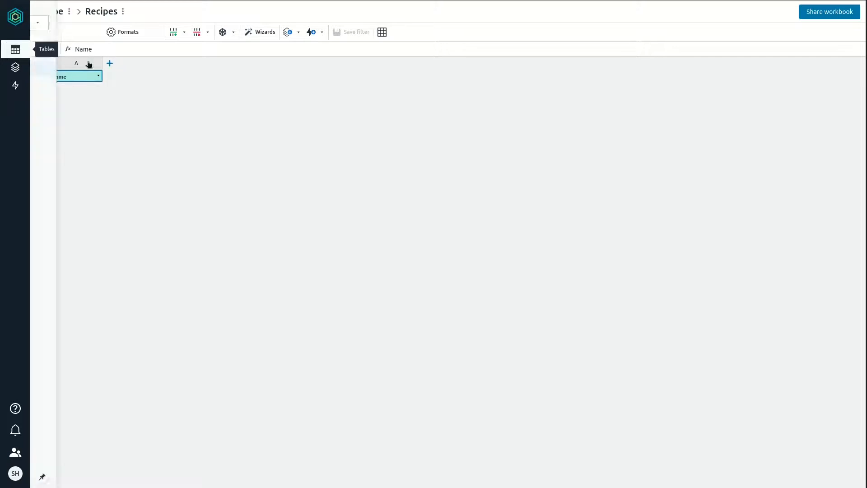
click(130, 51)
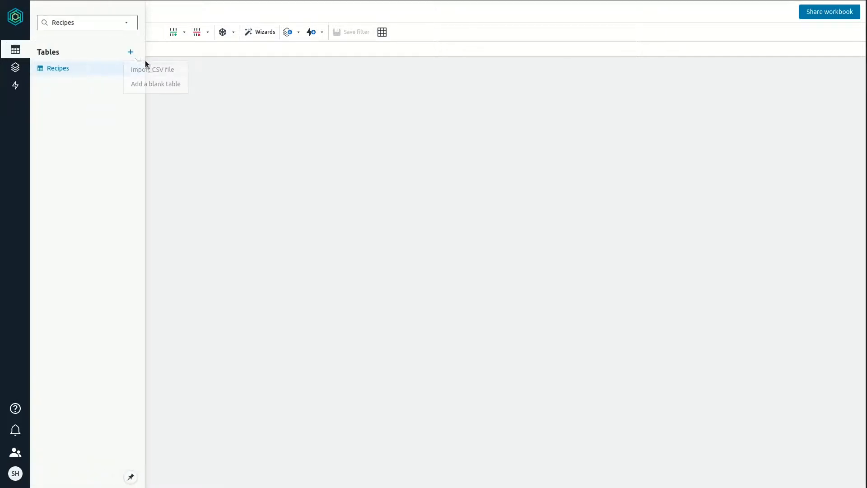
click(155, 84)
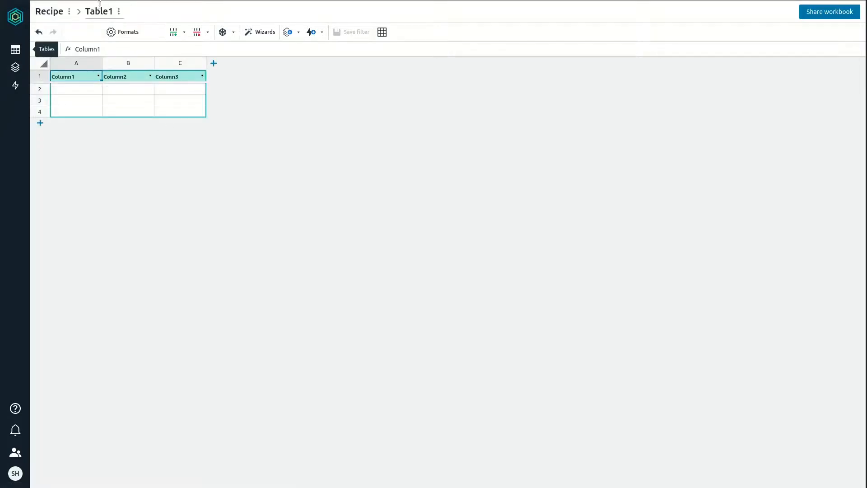
double_click(101, 11)
text(Ing)
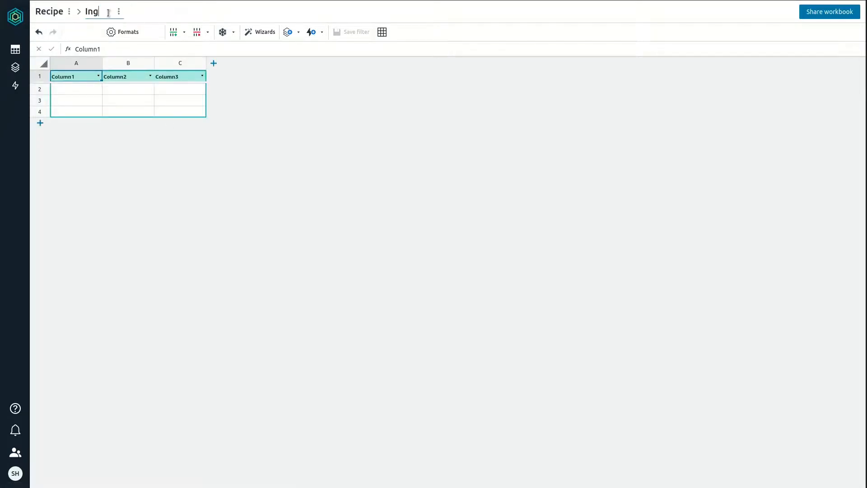
text(redients)
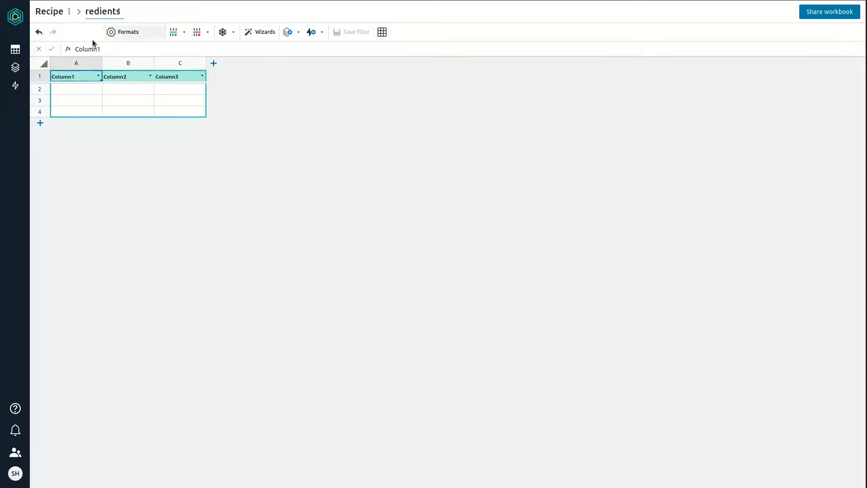
key(Return)
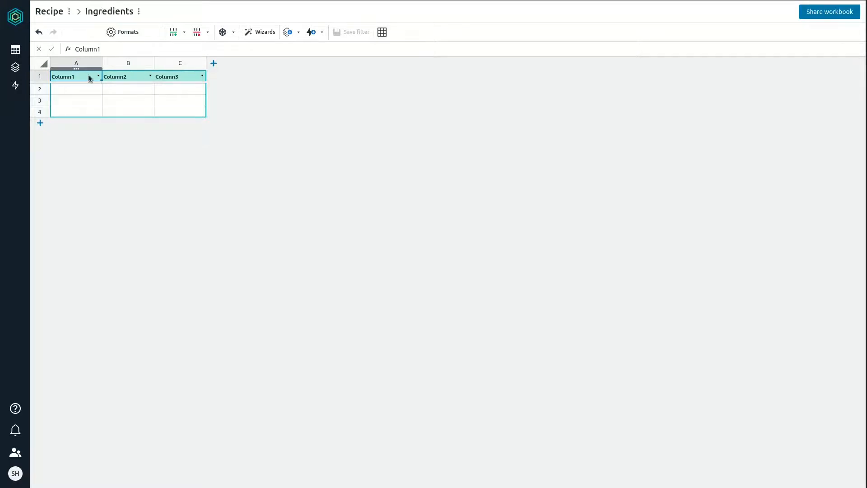
Rename the first two column headers of the Ingredients table to Amount and Measurement
drag(106, 50, 39, 38)
text(Amount)
click(129, 81)
drag(121, 47, 52, 46)
text(Mea)
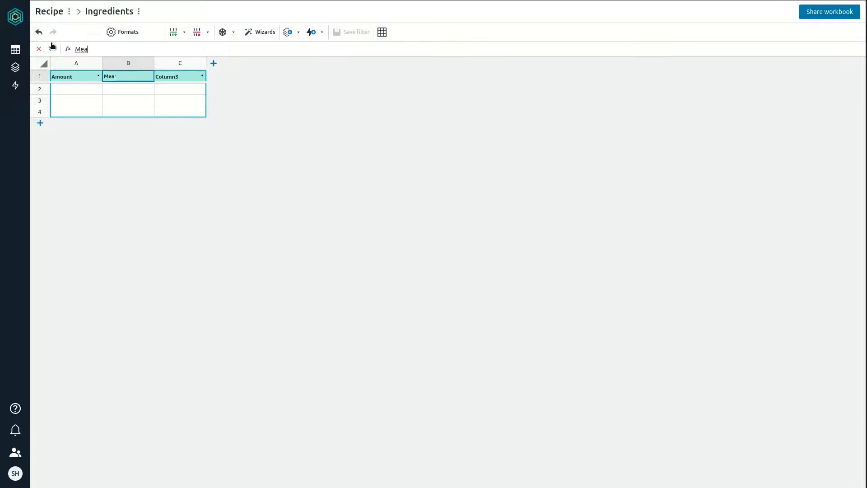
text(surement)
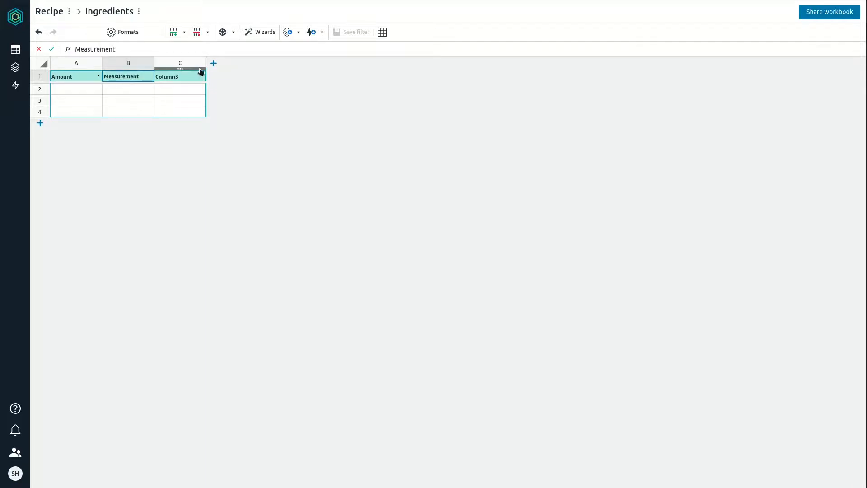
Rename the third column header of the Ingredients table to Name
click(184, 77)
drag(140, 50, 47, 48)
text(Name\)
key(Return)
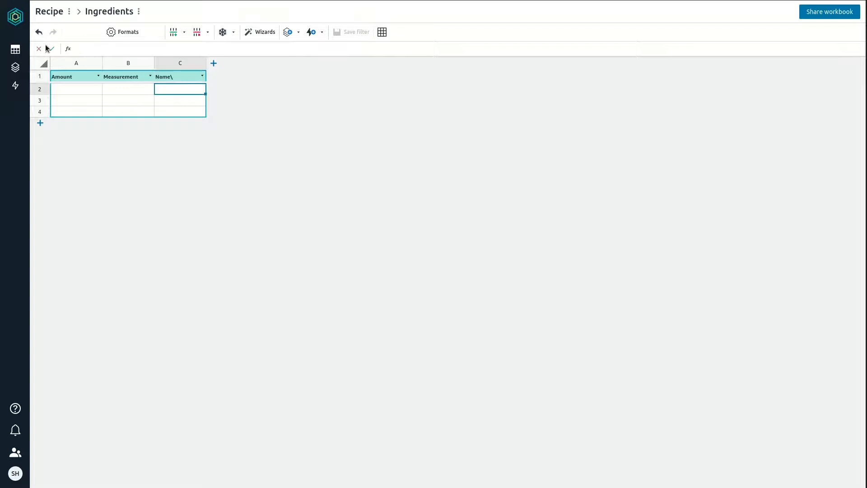
click(170, 77)
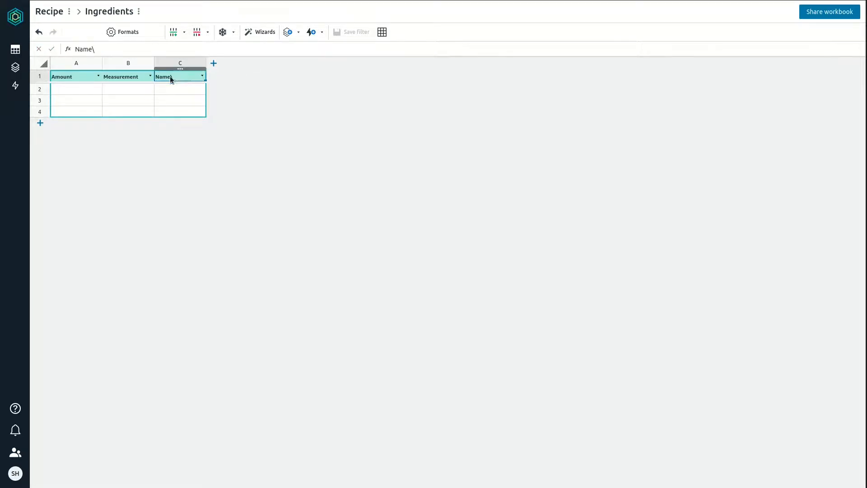
click(104, 47)
key(BackSpace)
key(Return)
Add a fourth column to the Ingredients table and set its header to Recipe
click(215, 63)
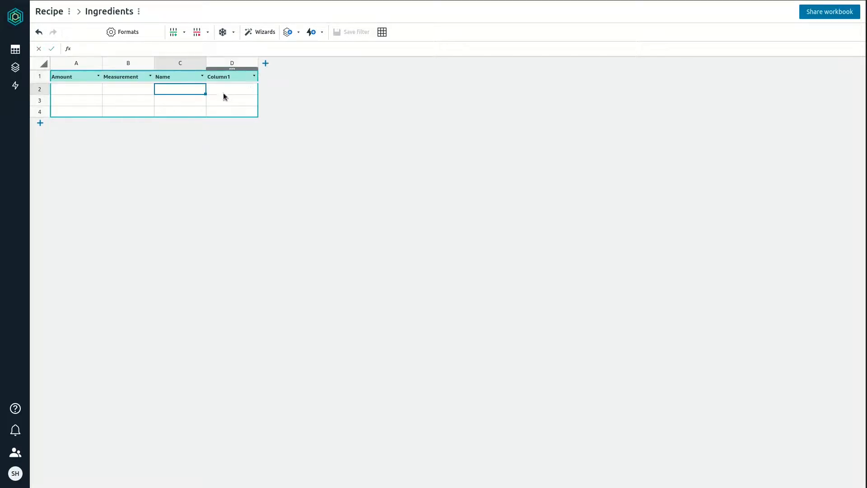
click(229, 76)
double_click(100, 49)
text(Re)
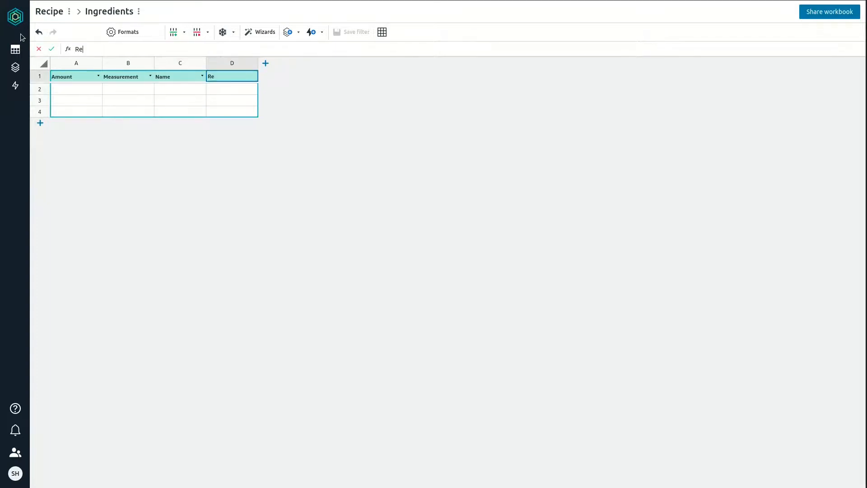
text(cipe)
Delete the three empty rows, 2 to 4, from the Ingredients table
click(37, 91)
drag(48, 111, 50, 116)
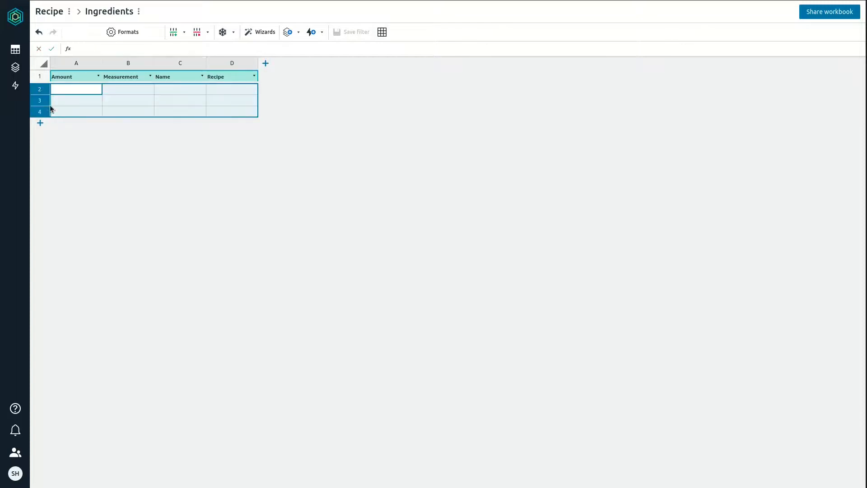
right_click(45, 95)
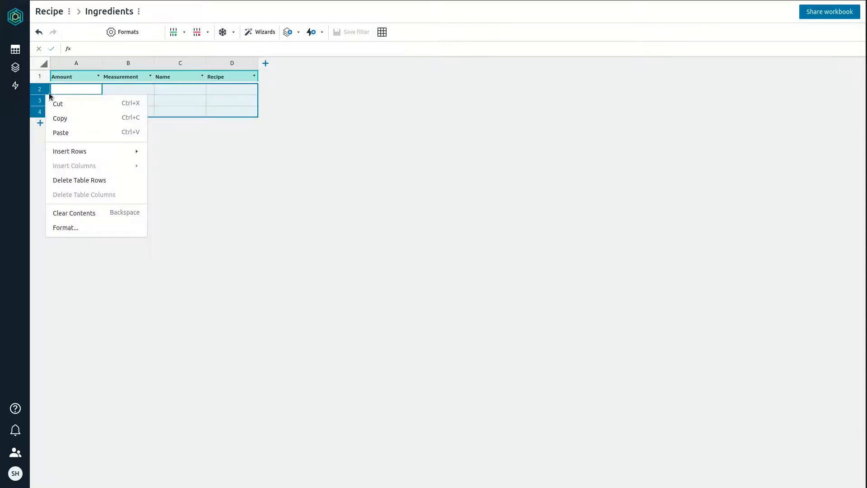
click(80, 180)
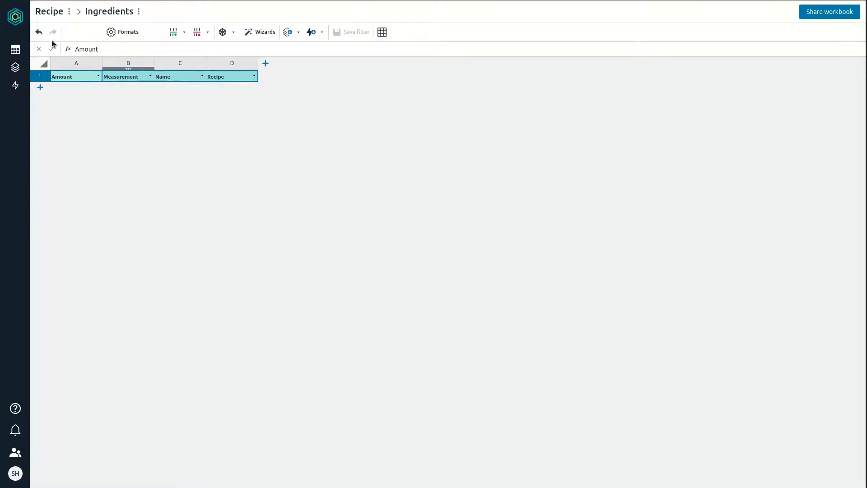
Add another blank table to the workbook and name it Steps
click(16, 49)
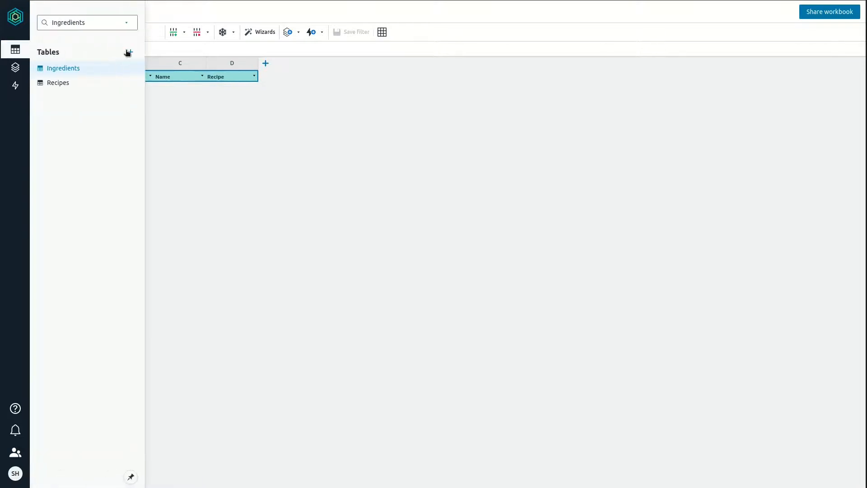
click(131, 52)
click(158, 84)
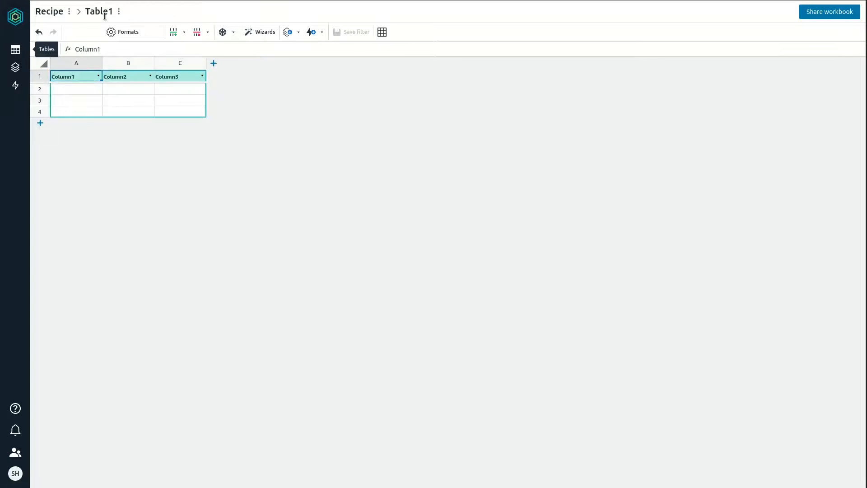
click(105, 12)
text(Steps)
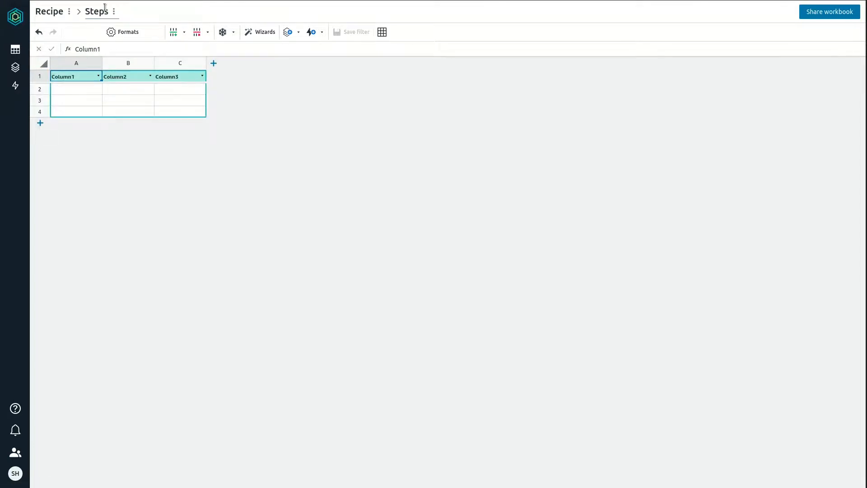
key(Return)
Rename the first two column headers of the Steps table to Order and Step
drag(103, 49, 51, 45)
text(Order)
click(135, 78)
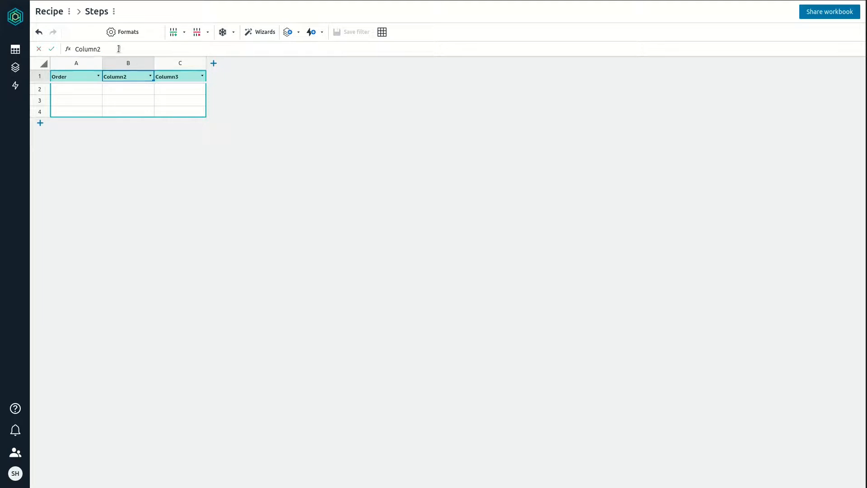
drag(104, 48, 5, 43)
text(Step)
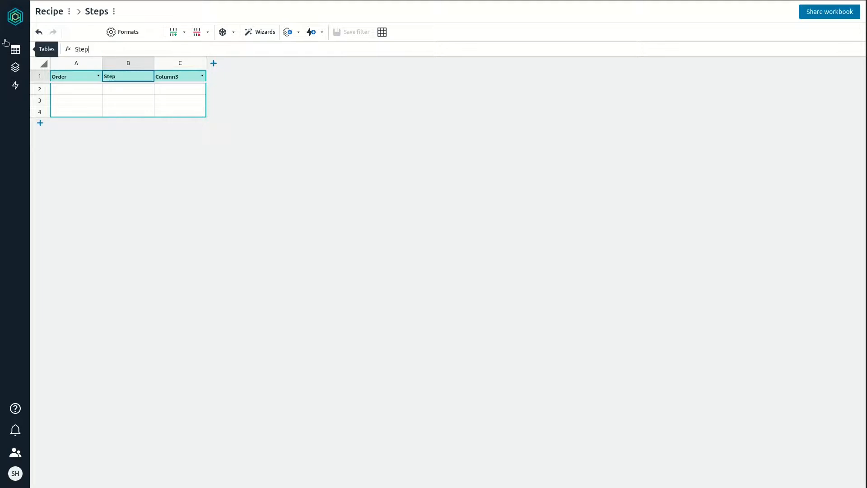
key(Return)
Rename the third column header of the Steps table to Recipe
click(164, 75)
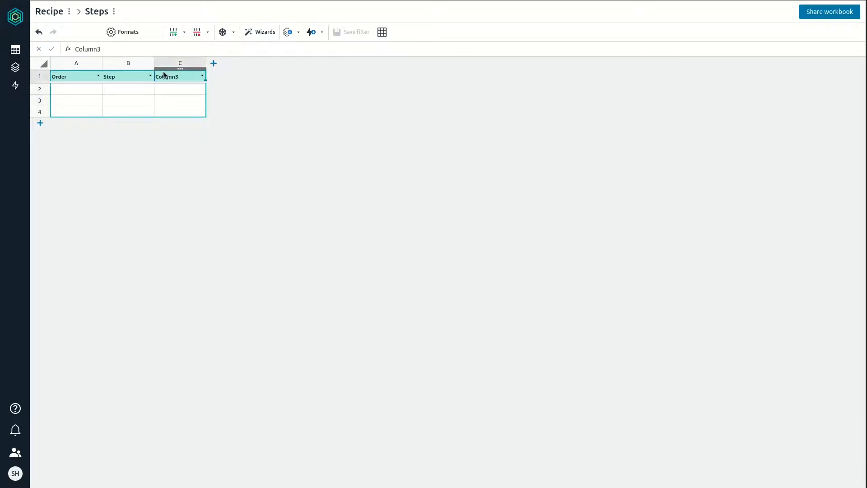
drag(113, 47, 37, 36)
text(Recipe)
key(Return)
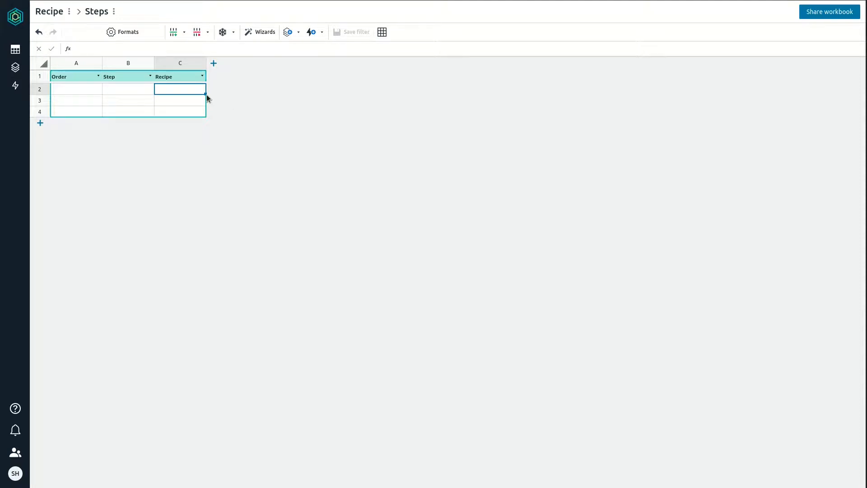
Delete the three empty rows, 2 to 4, from the Steps table
drag(50, 93, 60, 112)
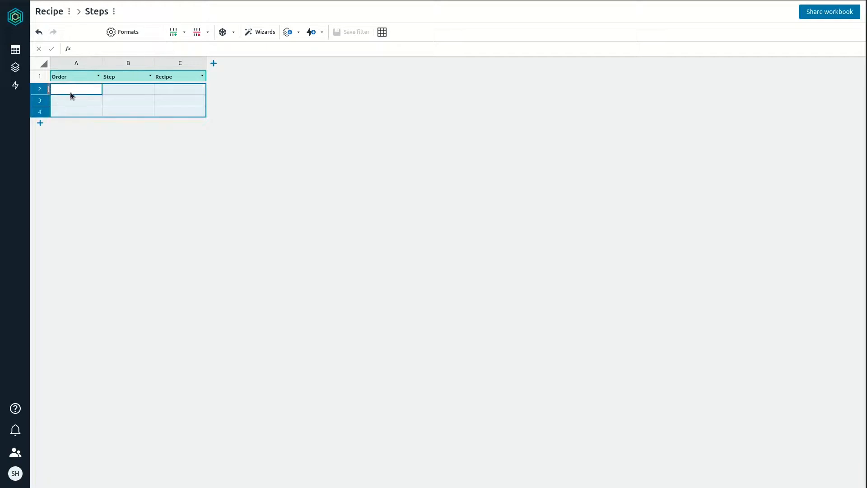
right_click(69, 92)
click(120, 178)
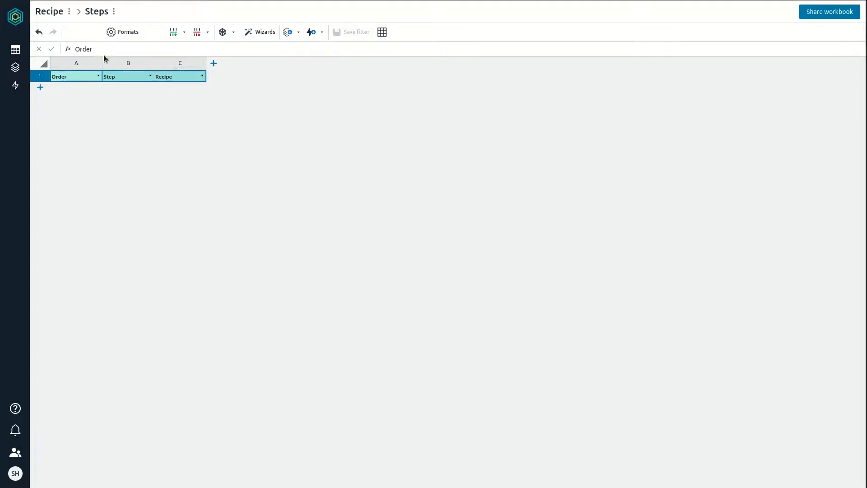
click(16, 49)
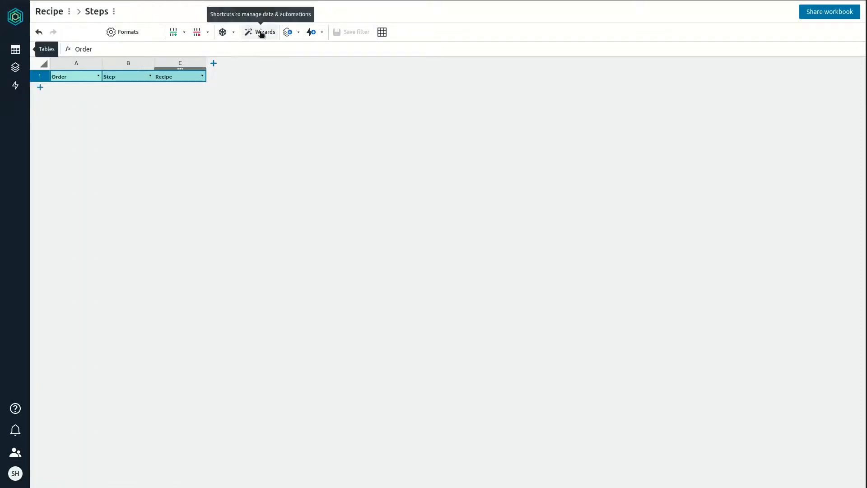
Add one blank row to the Steps table and set up a picklist for its Recipe column with the Create Picklists wizard
click(40, 88)
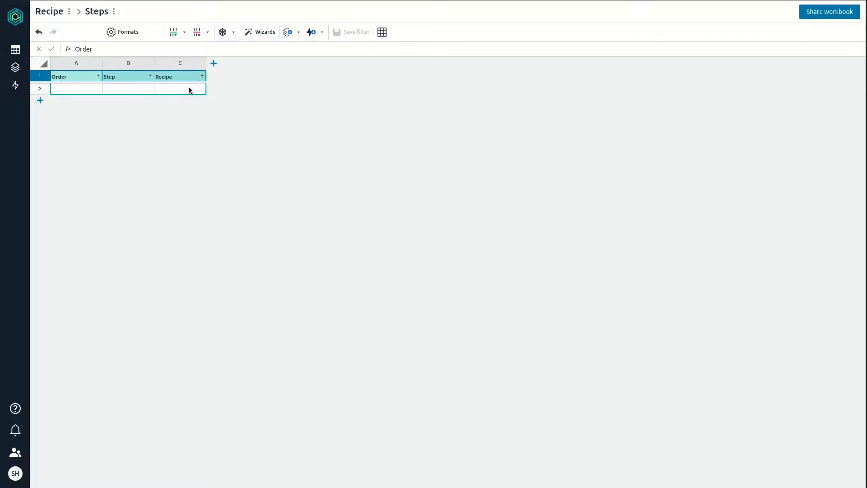
click(264, 32)
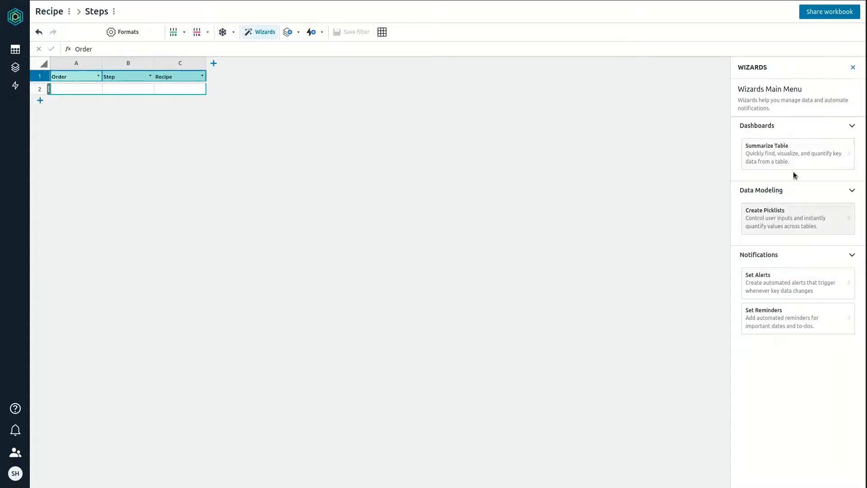
click(791, 221)
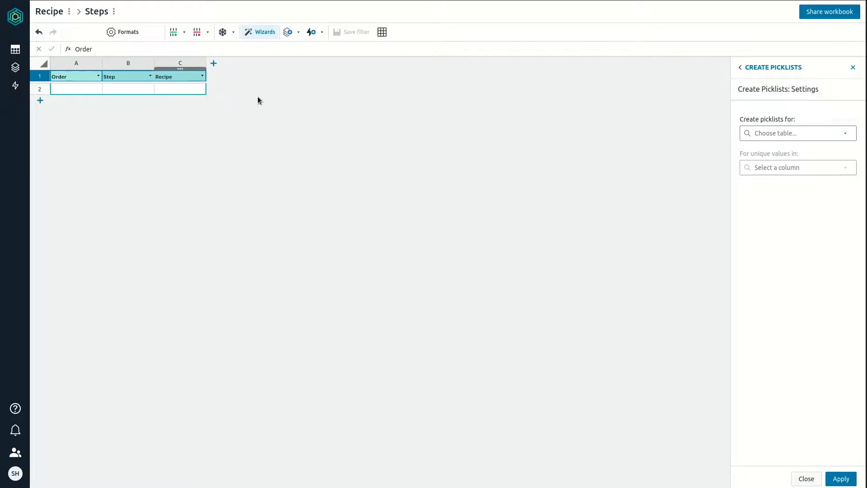
click(816, 135)
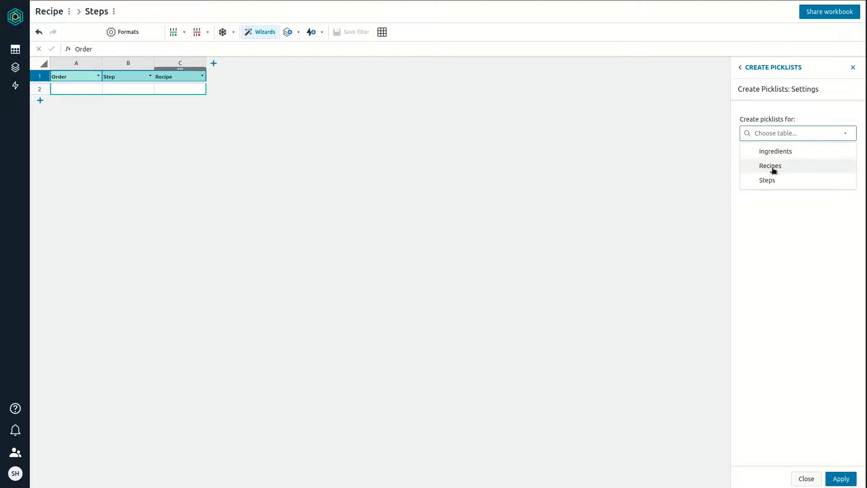
click(770, 180)
click(802, 171)
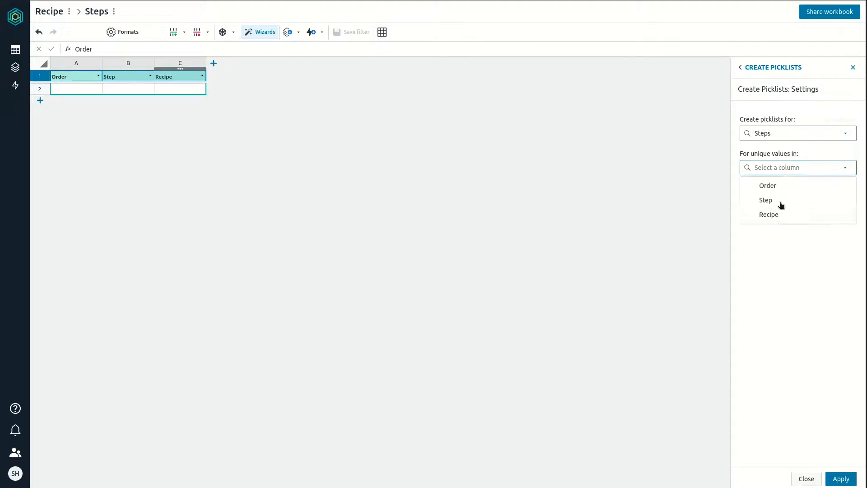
click(782, 216)
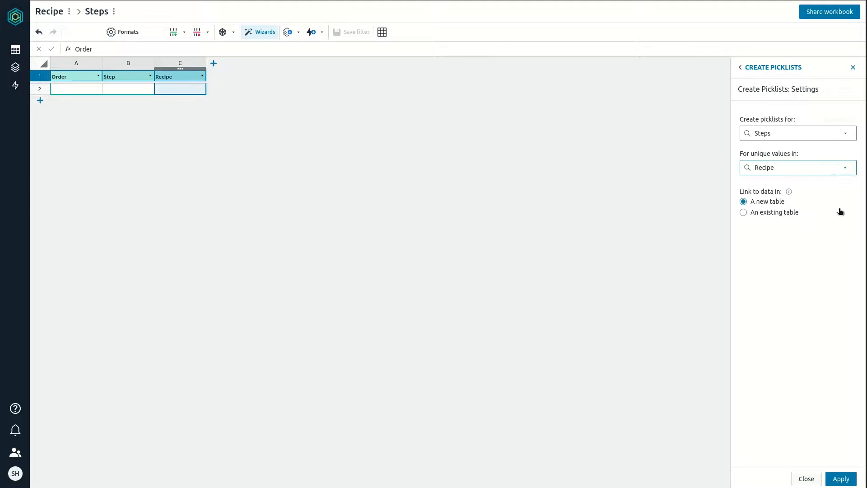
Link the Steps picklist to the existing Recipes table and run the wizard
click(784, 213)
click(794, 230)
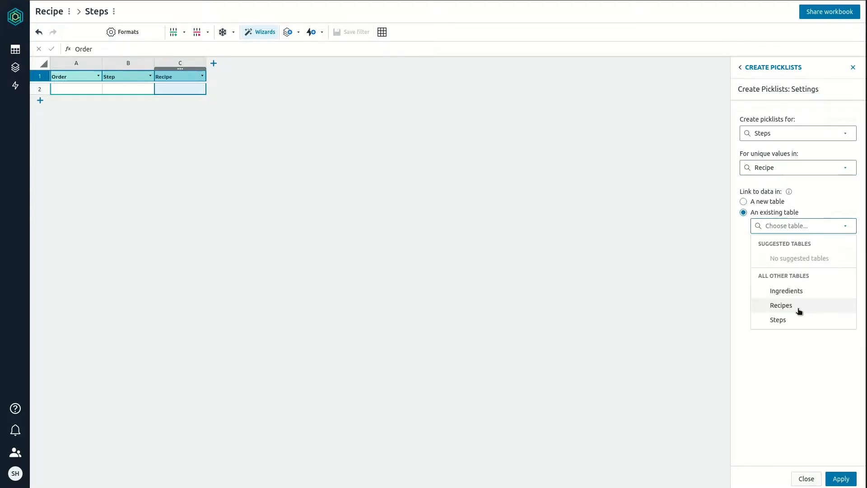
click(799, 310)
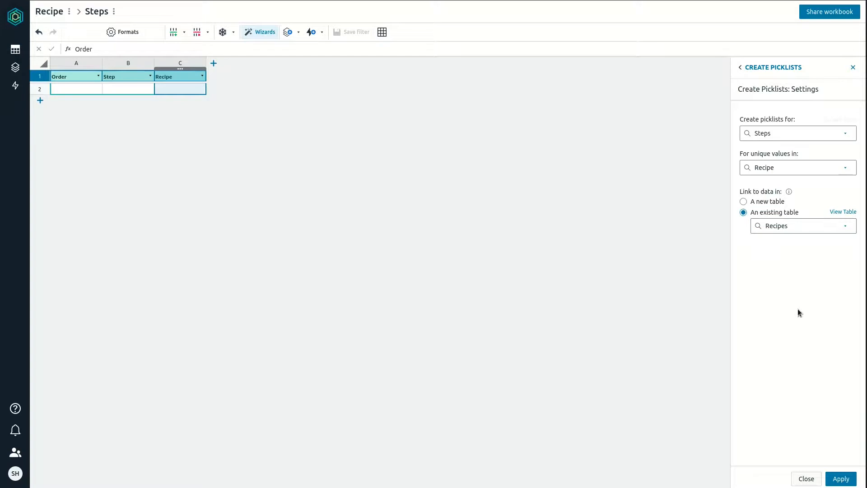
click(841, 478)
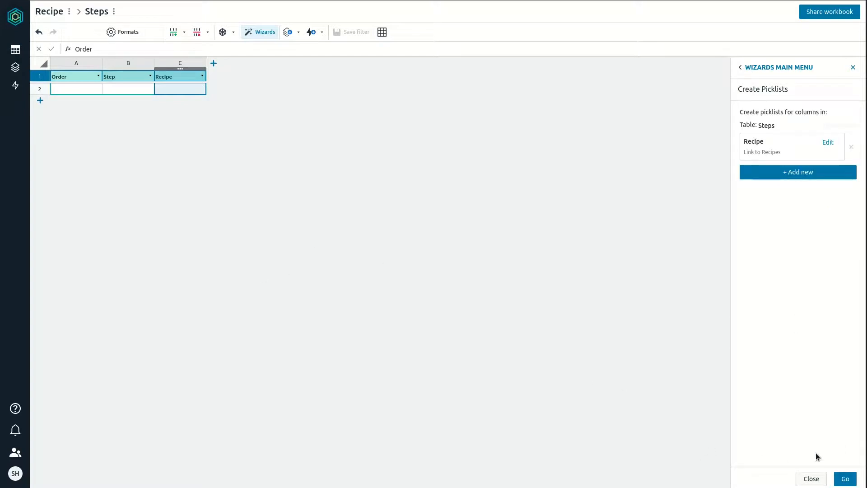
click(843, 478)
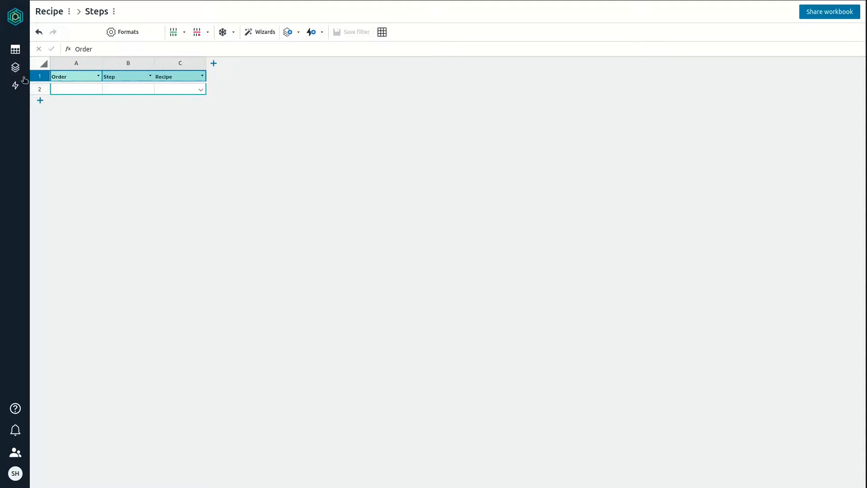
Open the Ingredients table
click(15, 49)
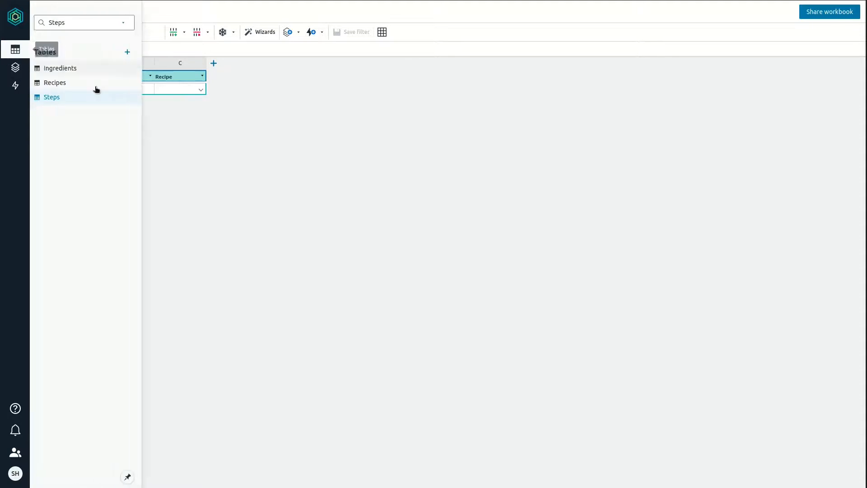
click(78, 68)
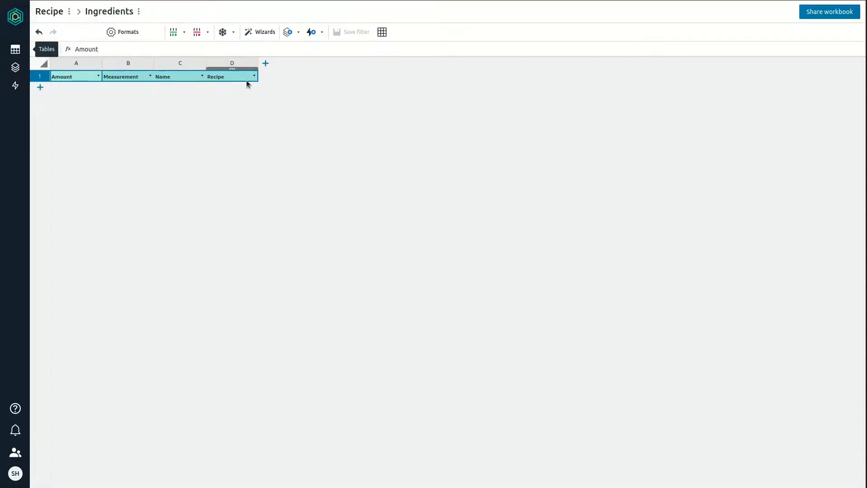
Try to create a picklist for the Ingredients table's Recipe column, linked to the existing Recipes table, without any data rows
click(260, 31)
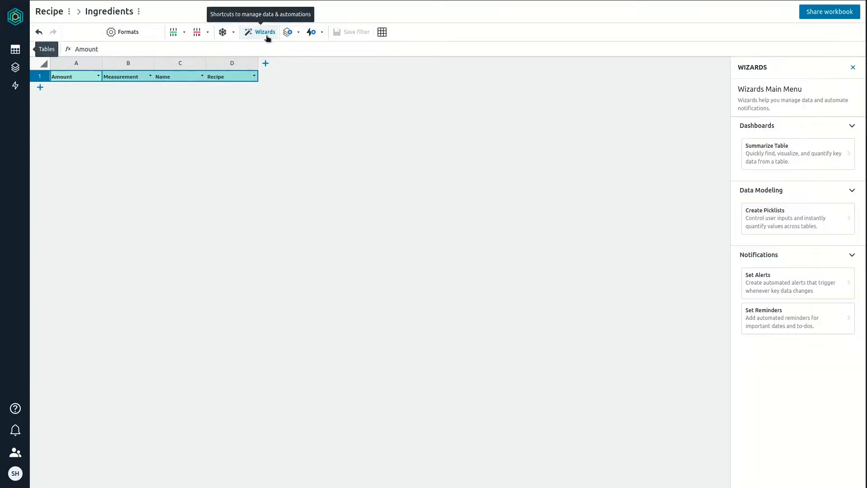
click(791, 215)
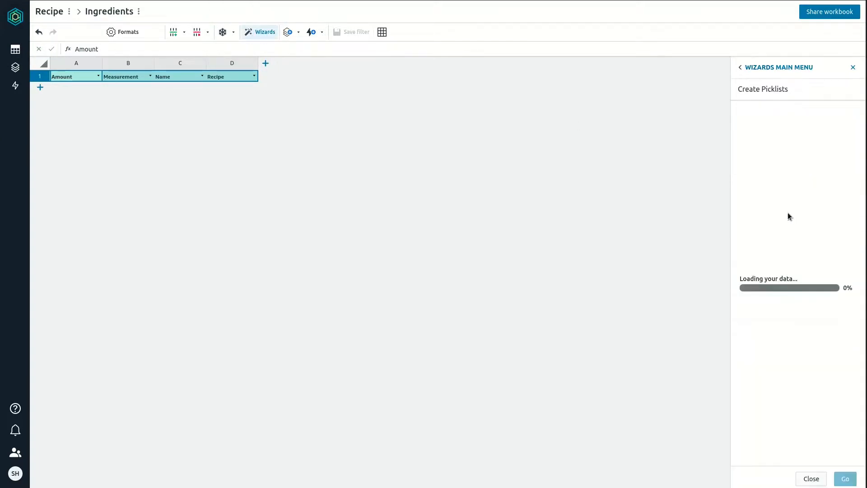
click(807, 135)
click(780, 155)
click(809, 168)
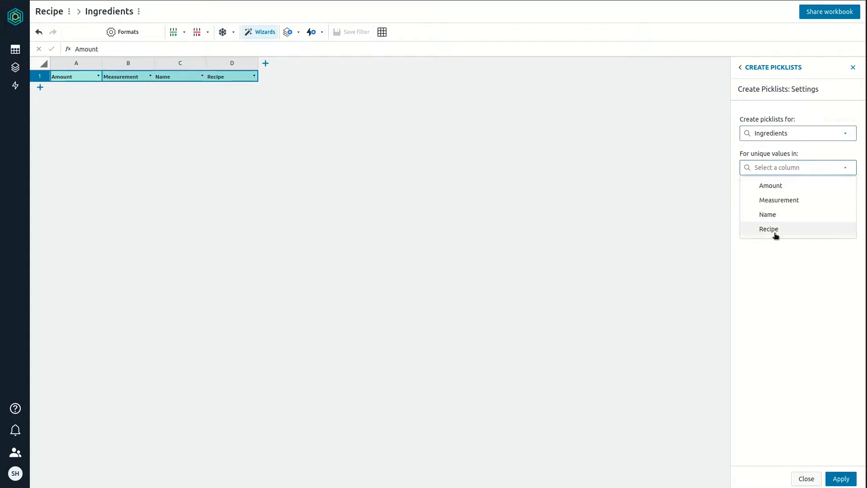
click(774, 229)
click(760, 215)
click(813, 229)
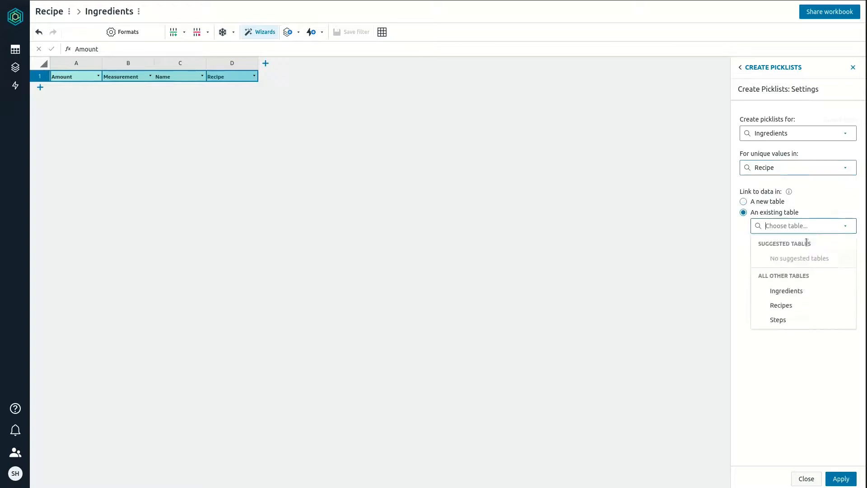
click(847, 455)
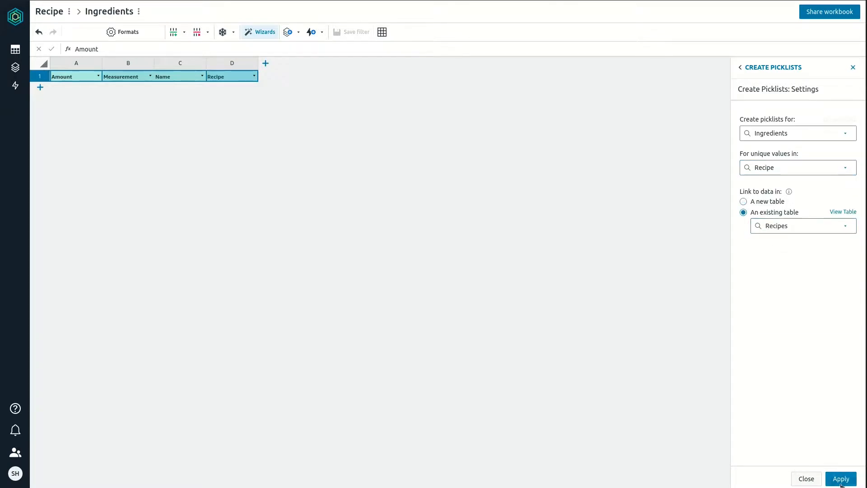
click(840, 478)
click(844, 478)
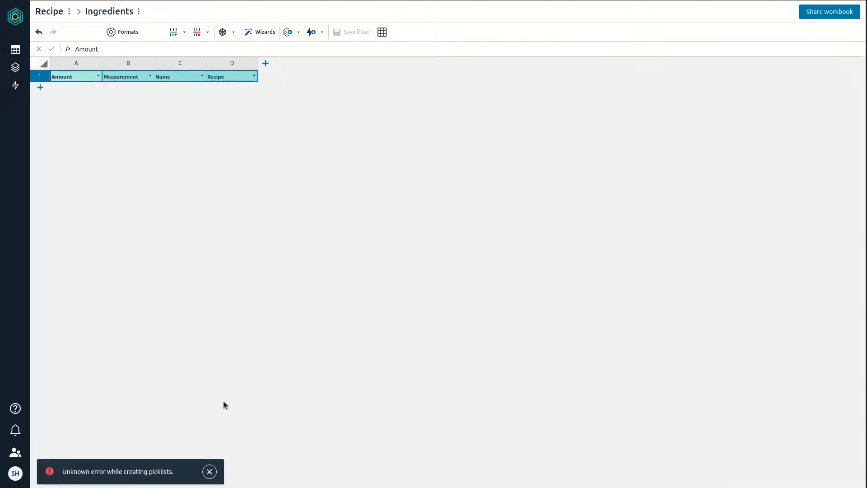
click(209, 472)
Add one blank row to the Ingredients table and set up a picklist for its Recipe column with the Create Picklists wizard
click(39, 88)
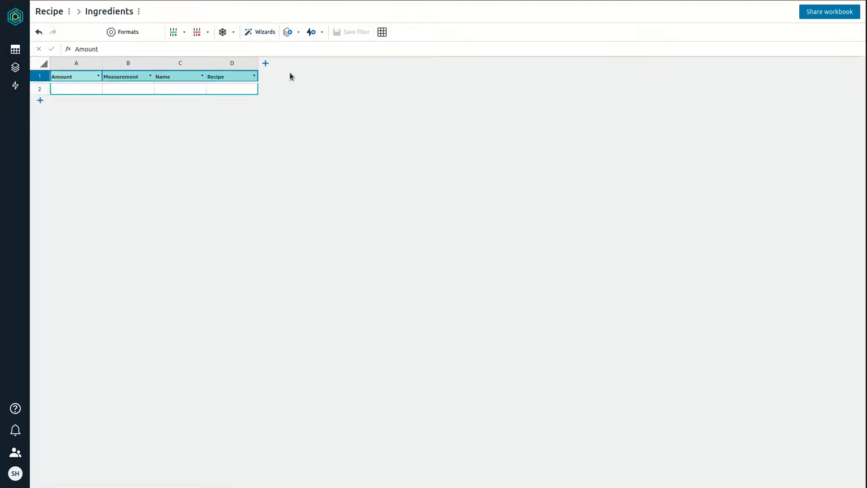
click(261, 31)
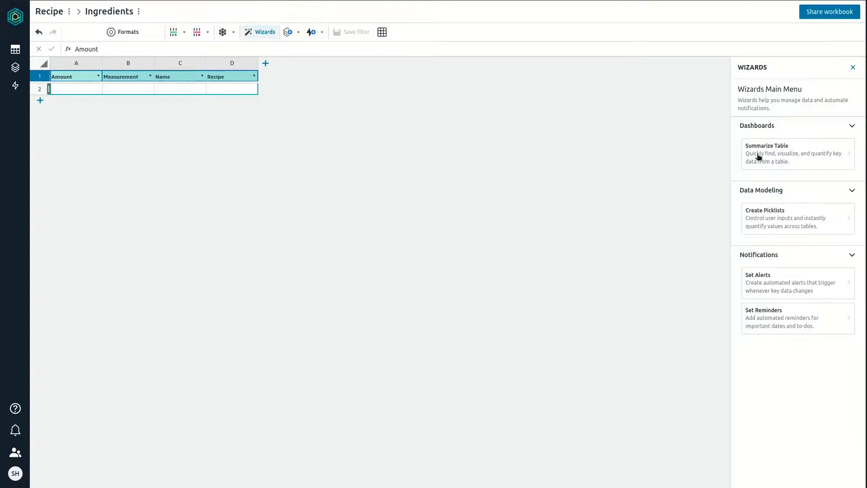
click(783, 206)
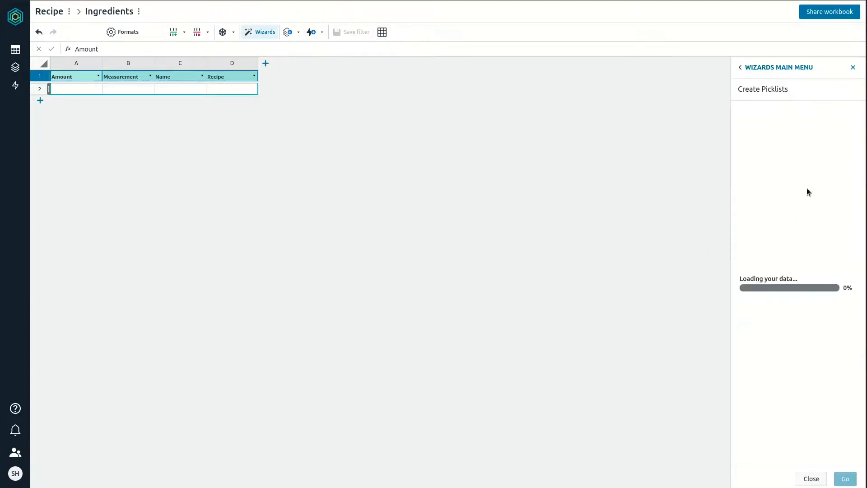
click(808, 138)
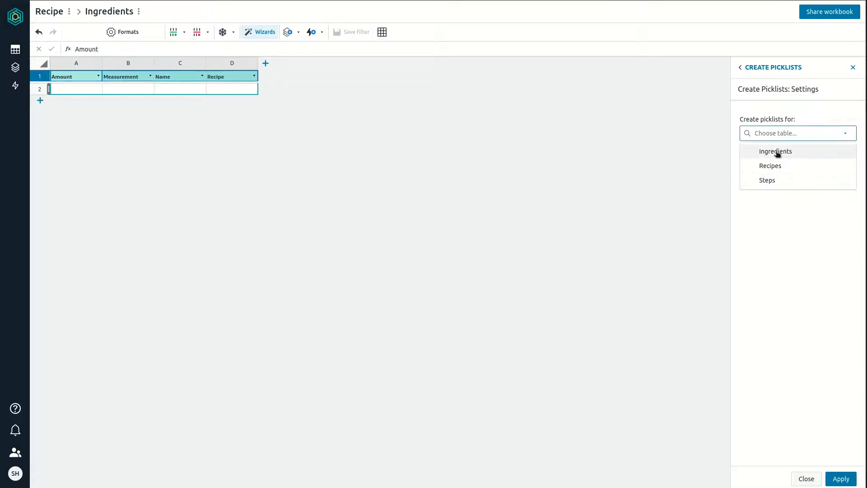
click(778, 154)
click(799, 170)
click(778, 227)
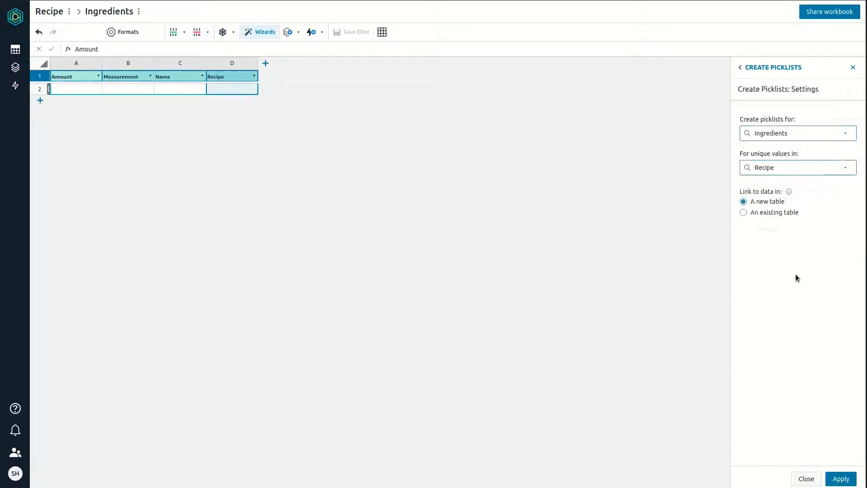
Link the Ingredients picklist to the existing Recipes table and run the wizard
click(768, 213)
click(797, 225)
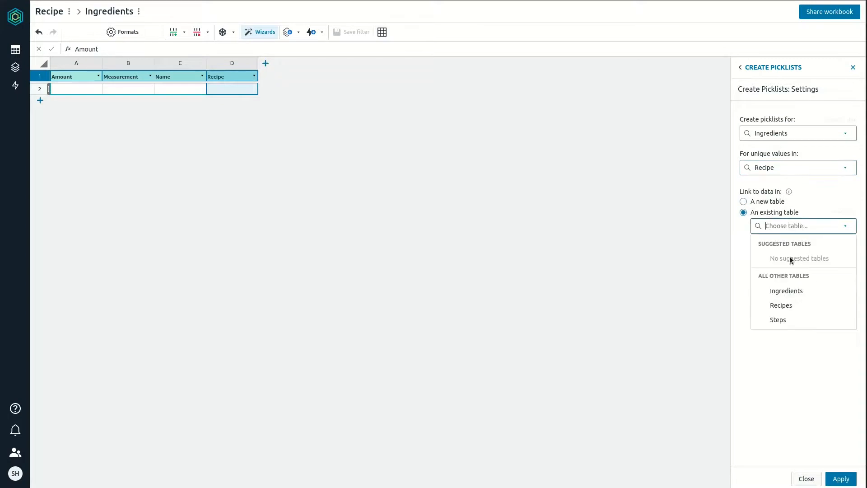
click(789, 309)
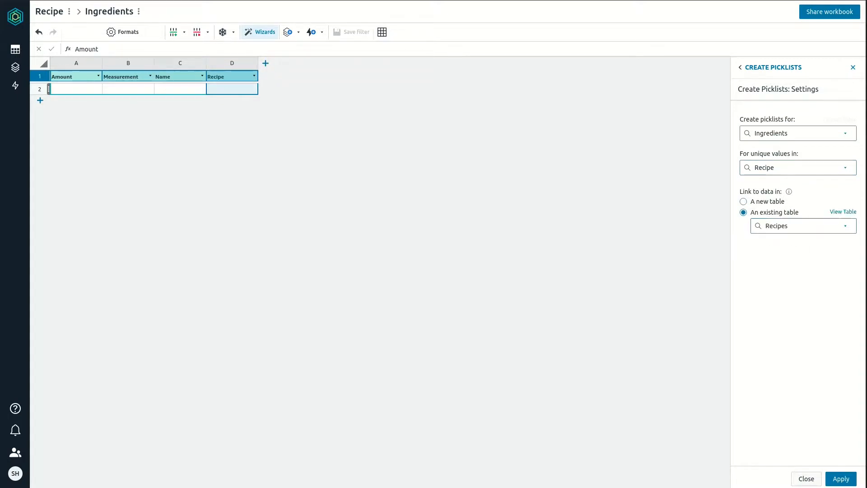
click(841, 478)
click(842, 479)
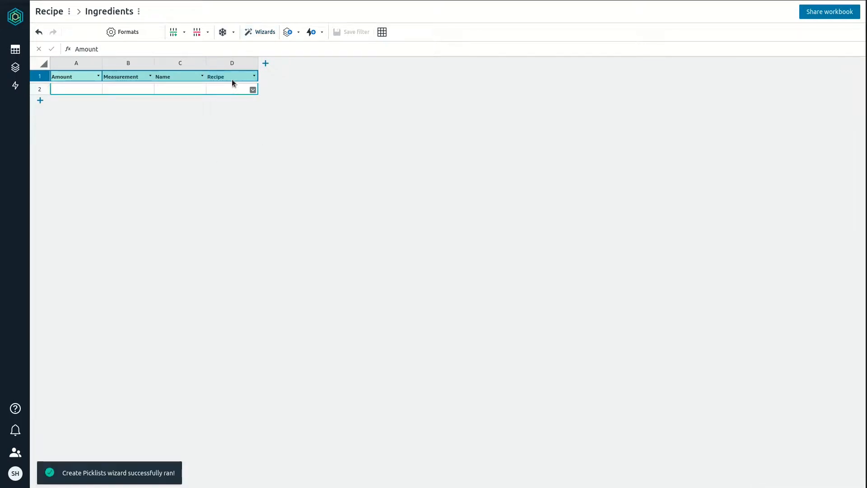
Check the picklist choices in row 2 of the Ingredients table's Recipe column and look over the workbook's list of tables
click(253, 90)
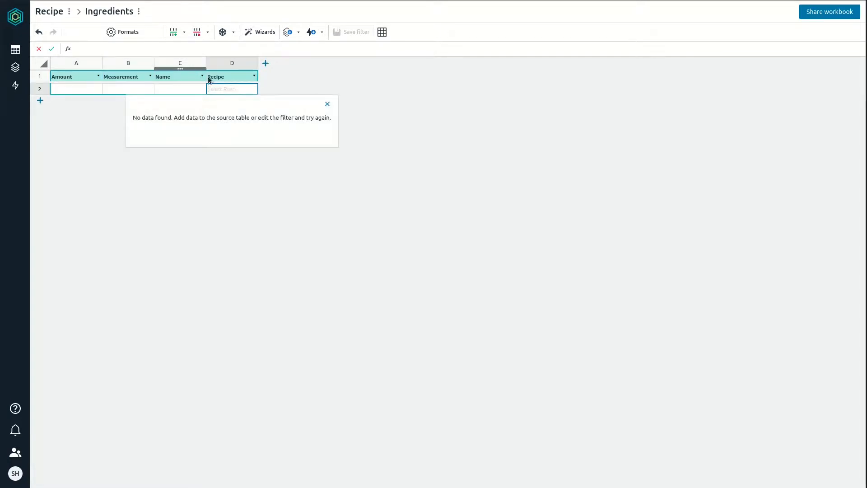
click(328, 105)
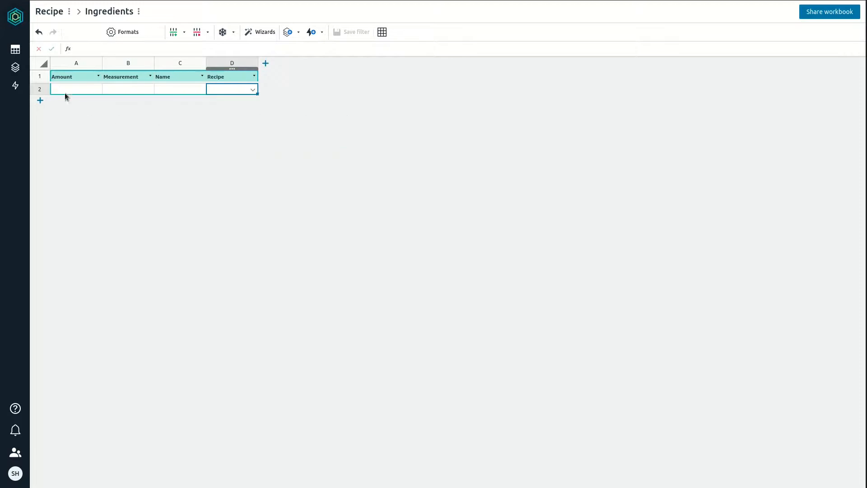
click(15, 49)
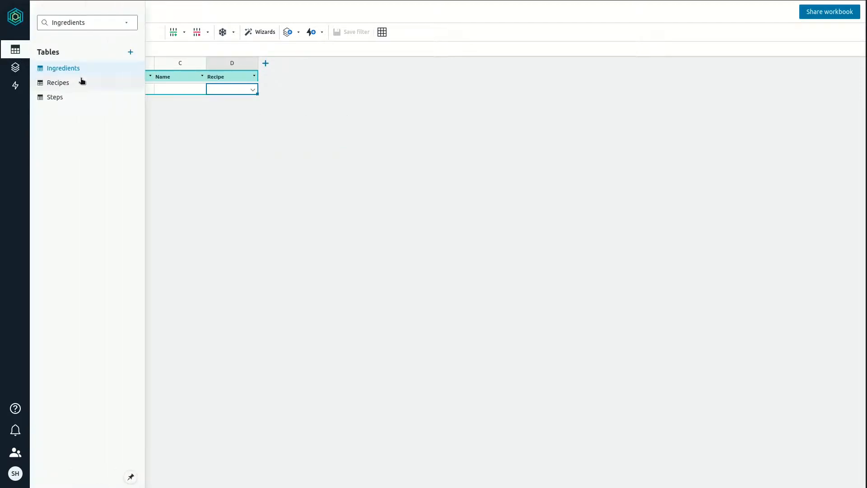
click(253, 128)
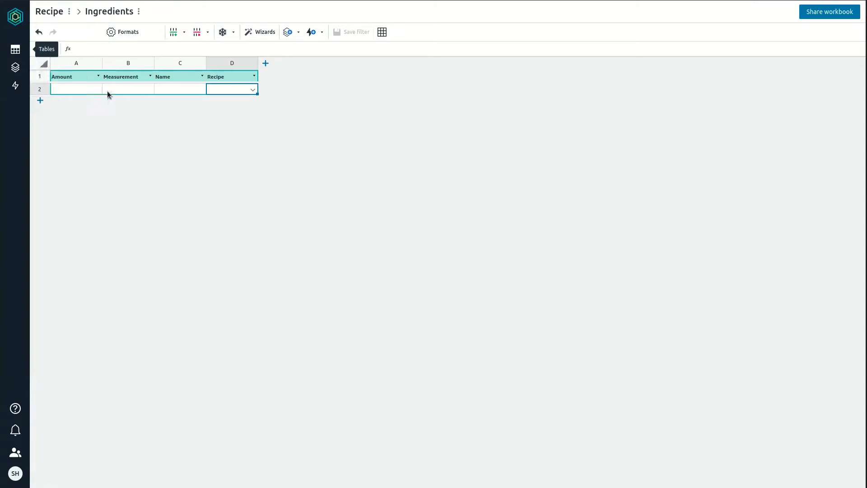
Create a new app with the build-your-own option and name it "Receipe App"
click(24, 68)
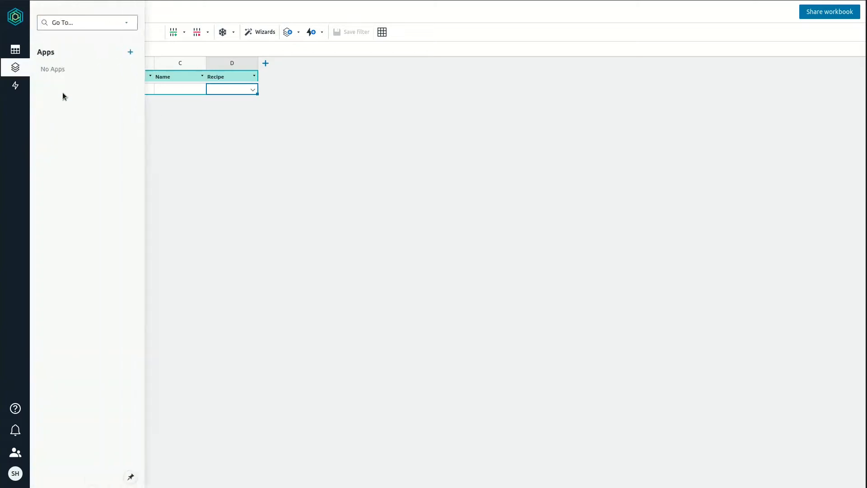
click(131, 53)
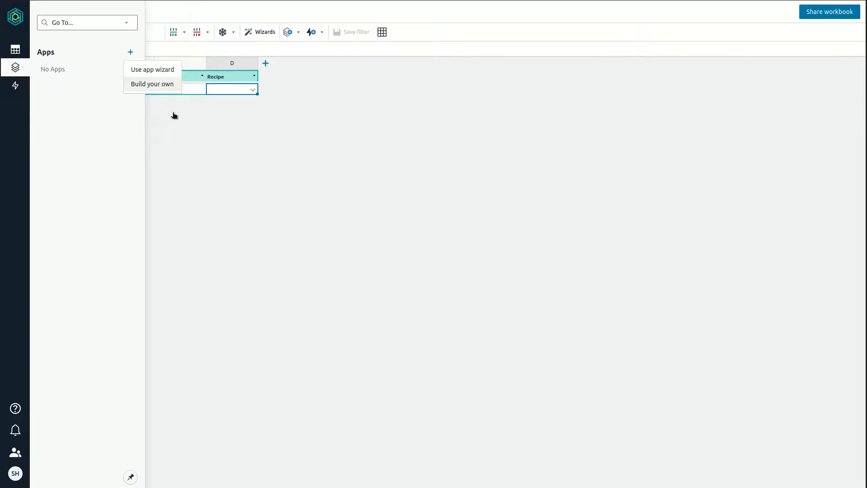
click(161, 86)
double_click(106, 13)
text(Receipe App)
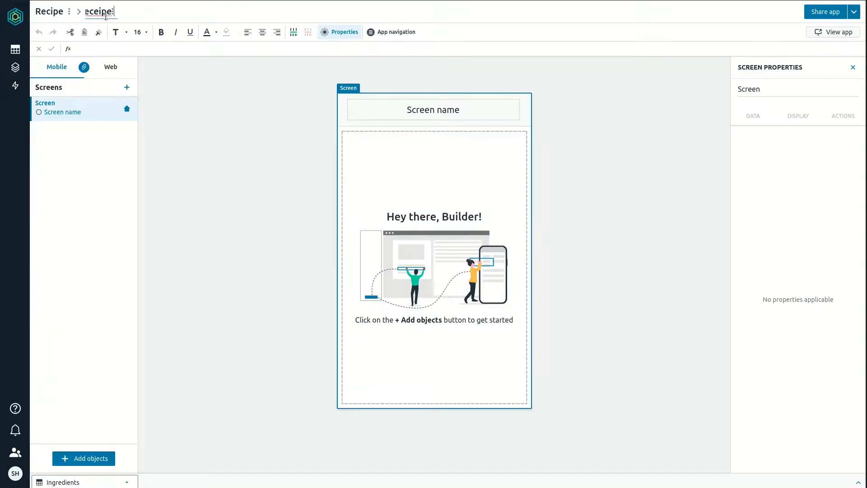
key(Return)
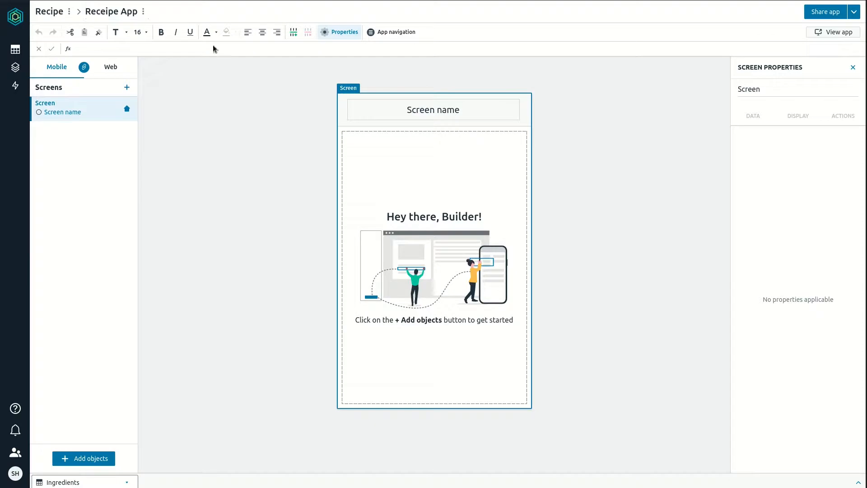
Change the header text of the app's first screen to "Recipes"
click(466, 114)
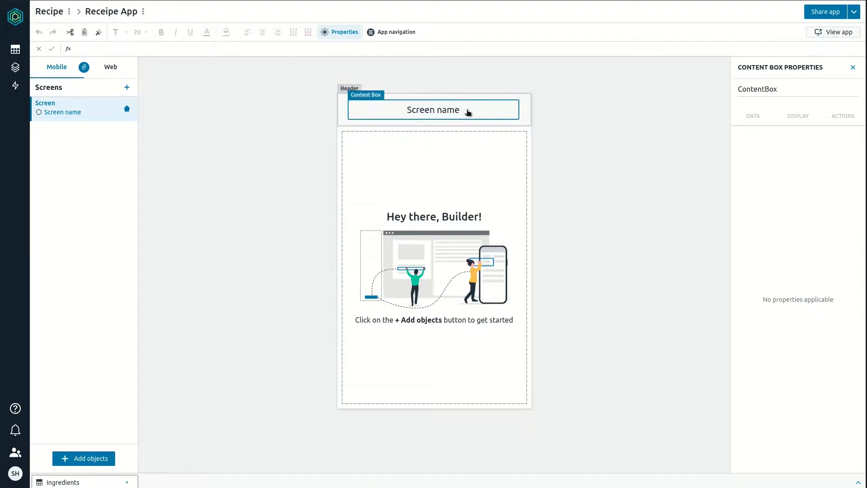
drag(465, 115, 361, 111)
text(Receipe)
key(BackSpace)
key(BackSpace)
key(BackSpace)
key(BackSpace)
text(ipes)
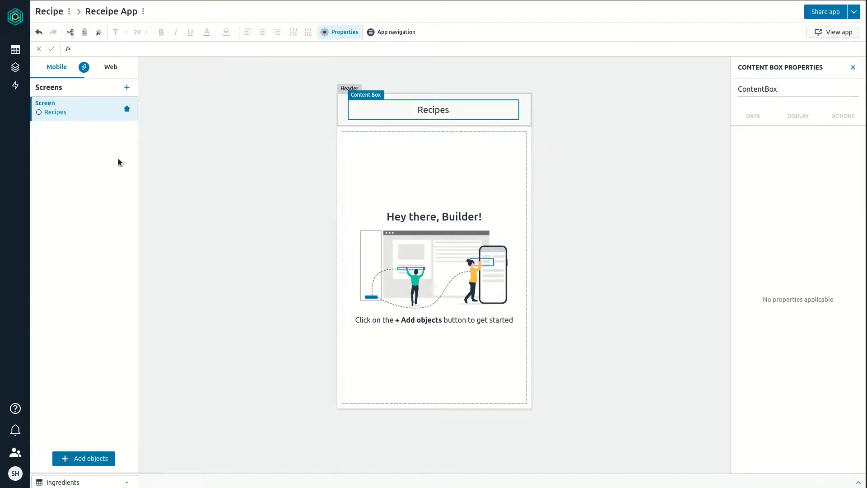
click(92, 458)
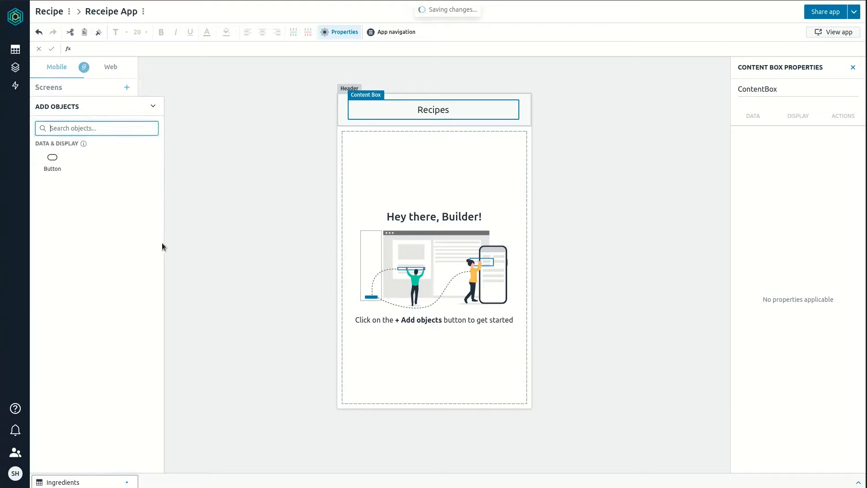
click(153, 107)
click(514, 222)
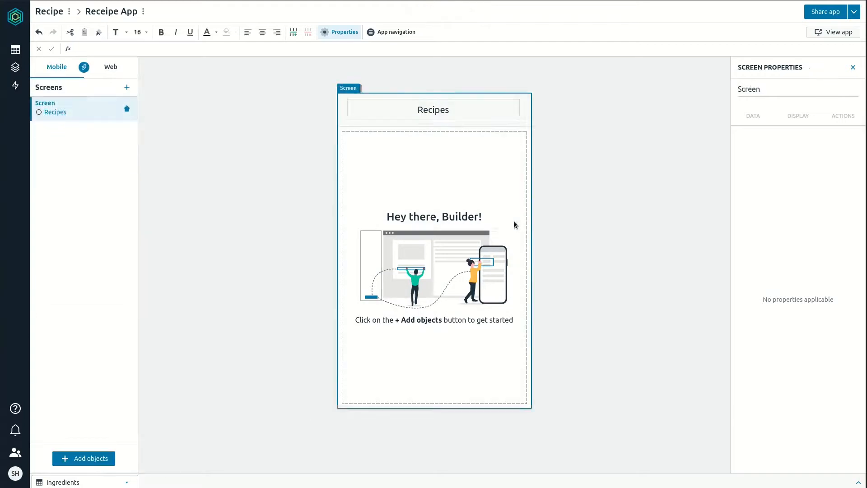
click(75, 459)
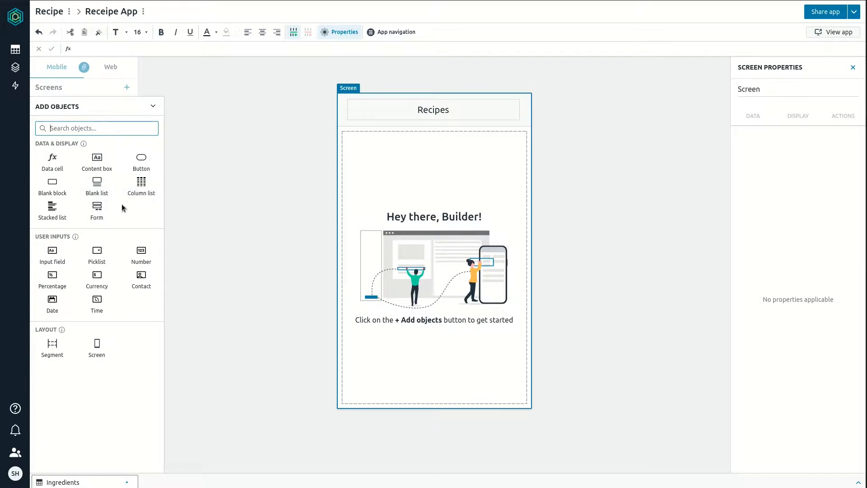
click(50, 210)
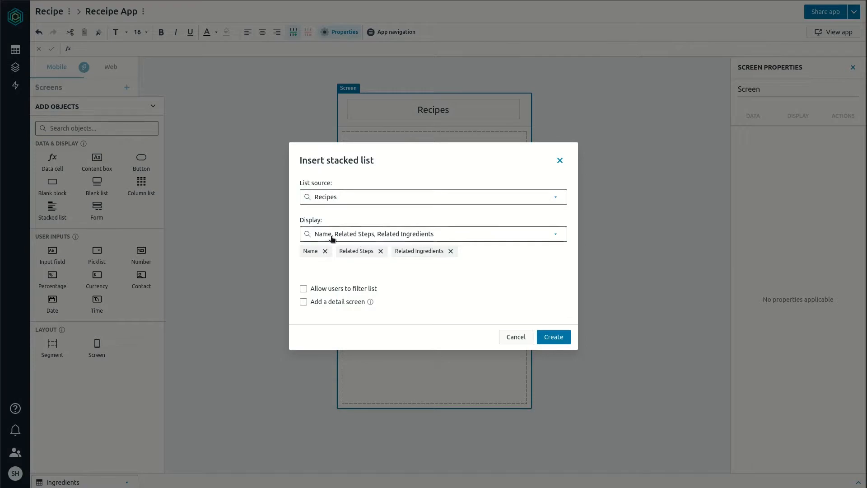
click(382, 252)
click(518, 337)
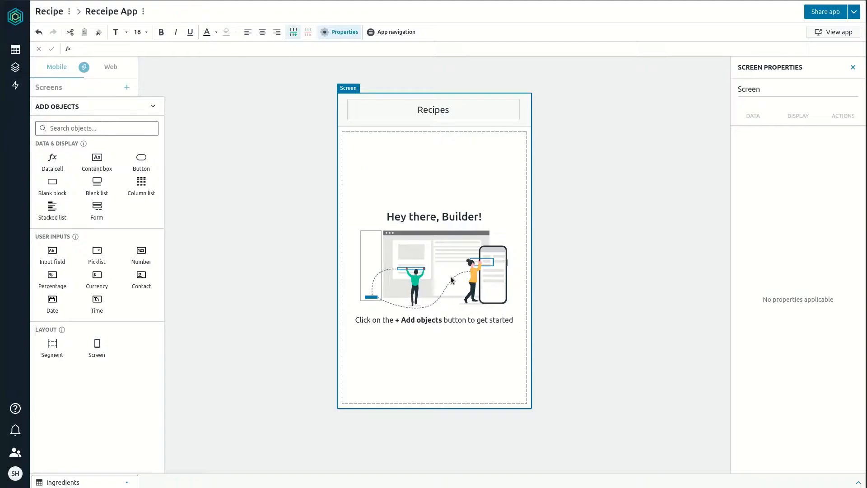
Rename the Related Steps column in the Recipes table to "Steps"
click(15, 49)
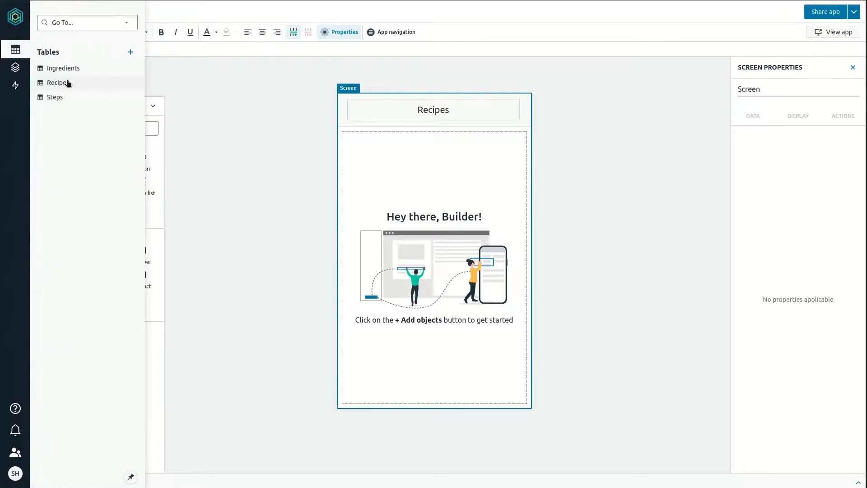
click(57, 82)
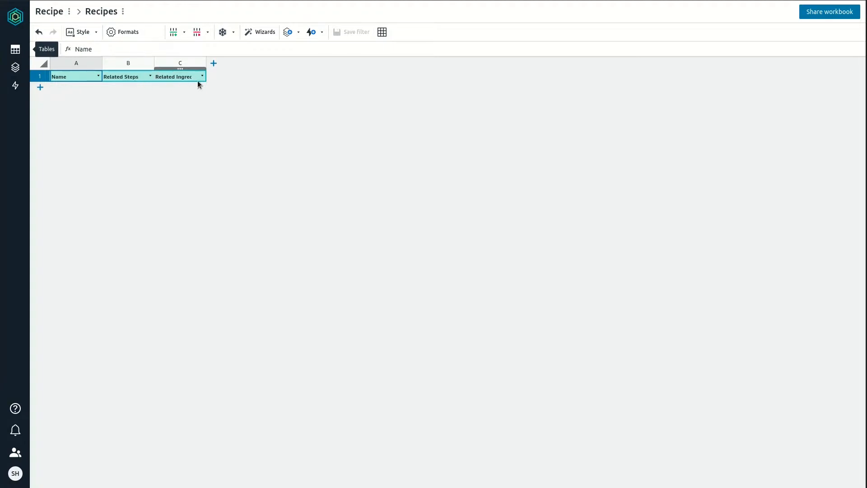
click(128, 75)
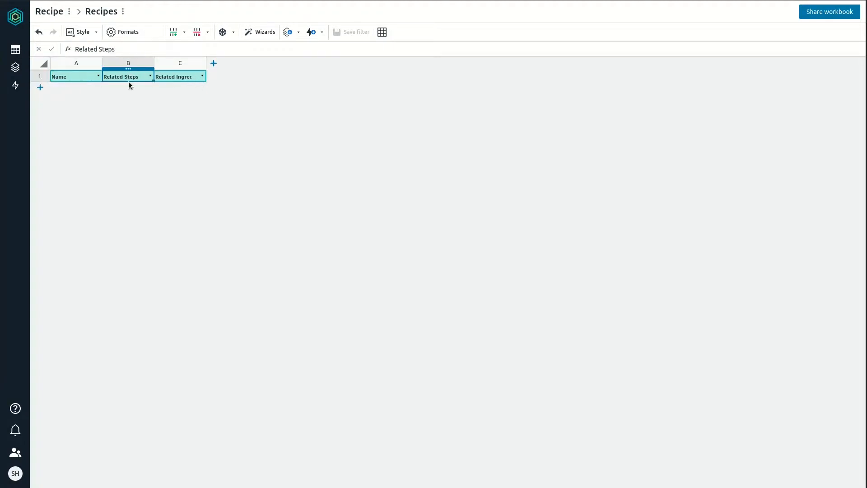
drag(96, 48, 73, 49)
key(Delete)
key(Delete)
key(Return)
Rename the Related Ingredients column in the Recipes table to "Ingredients"
click(182, 80)
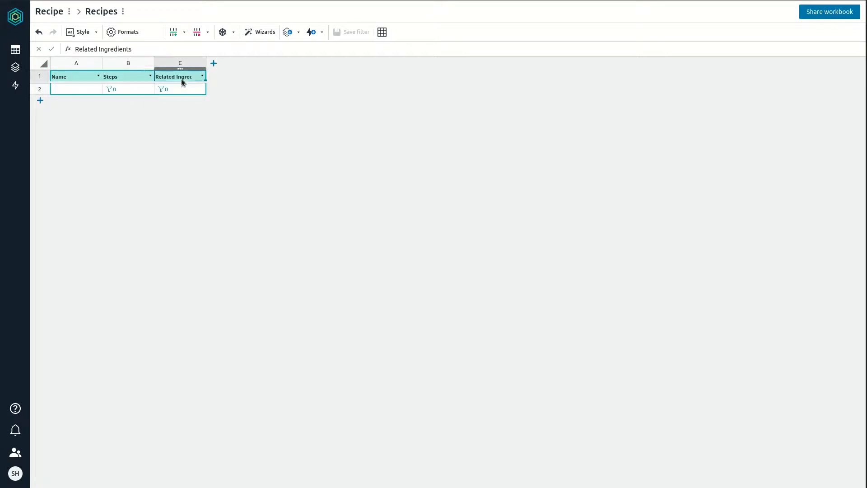
drag(98, 50, 20, 46)
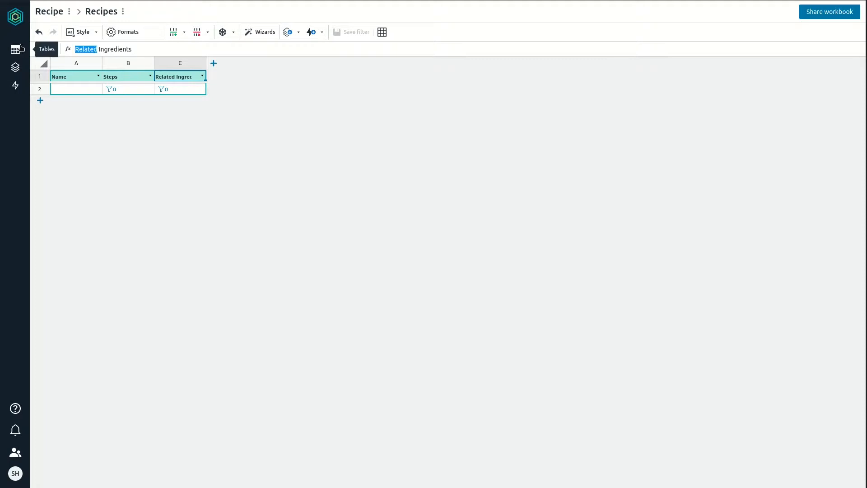
key(Delete)
key(Delete)
key(Return)
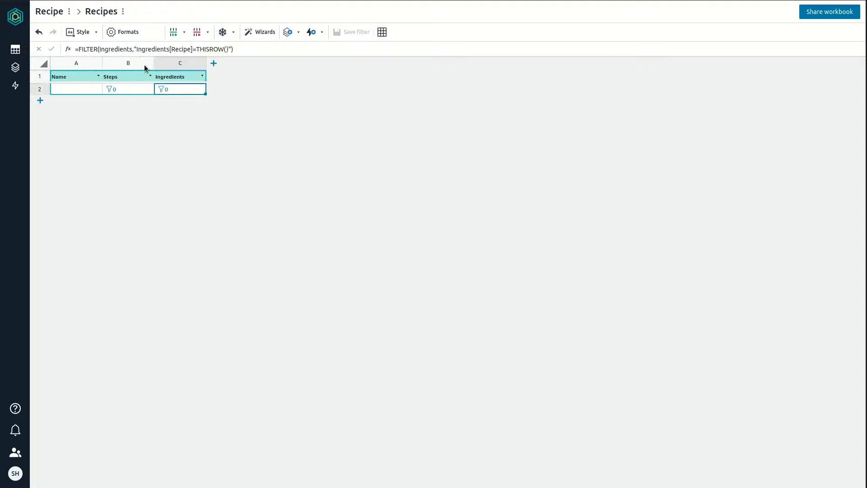
Move the Ingredients column ahead of the Steps column in the Recipes table
click(161, 73)
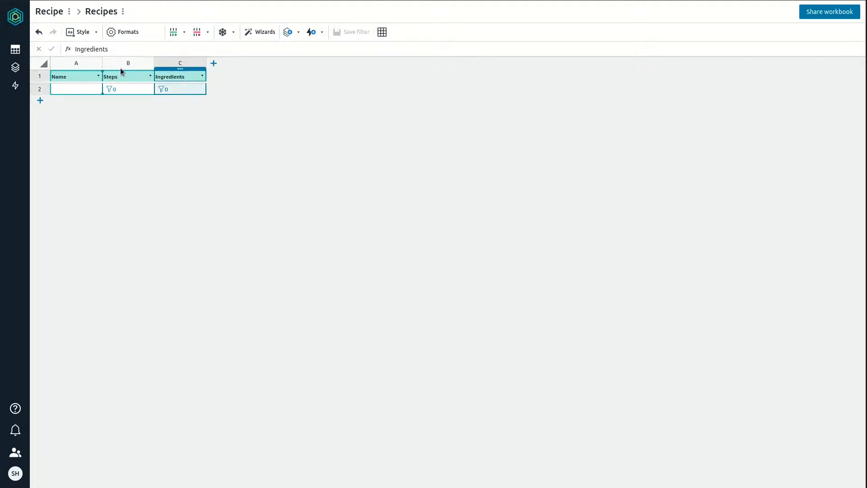
click(119, 71)
drag(153, 75, 149, 75)
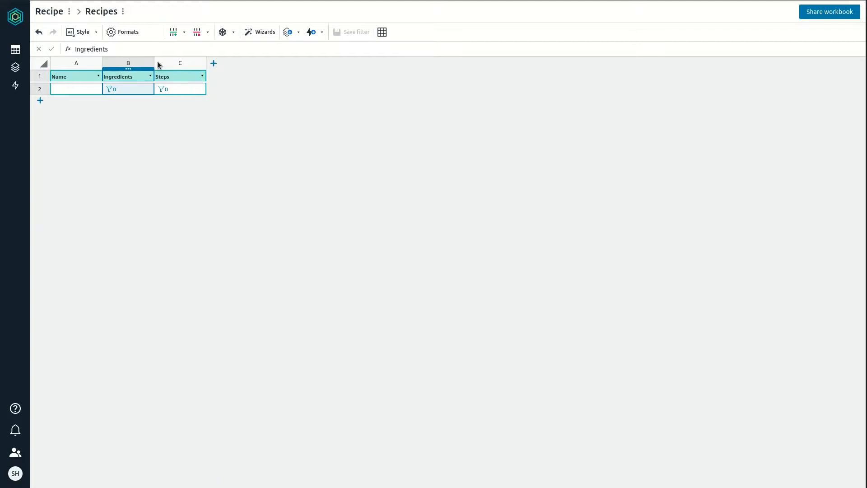
Return to the app in the builder and correct its name to "Recipe App"
click(21, 70)
click(70, 67)
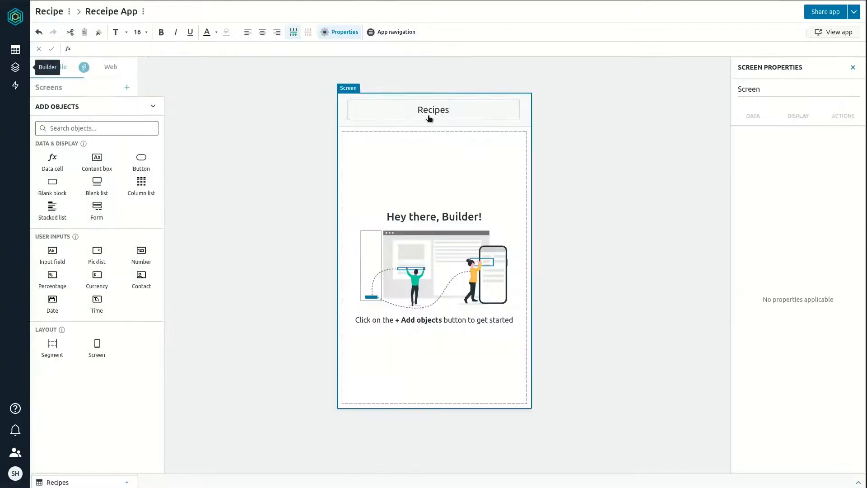
click(108, 13)
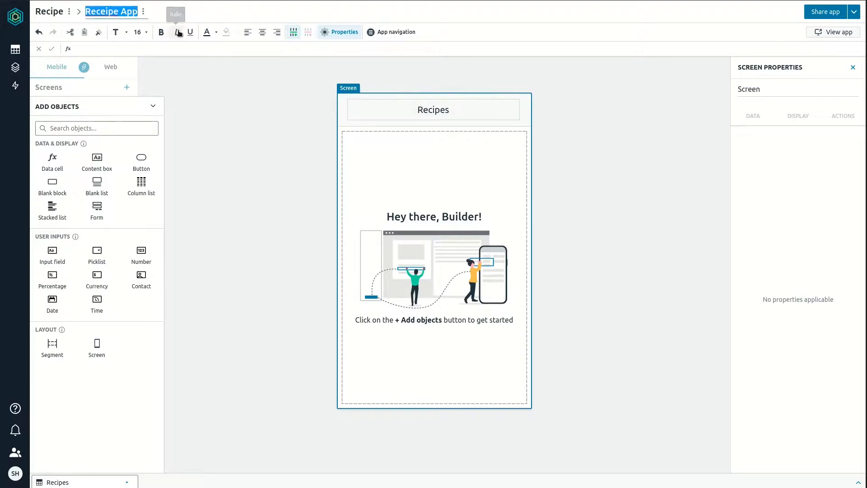
click(109, 12)
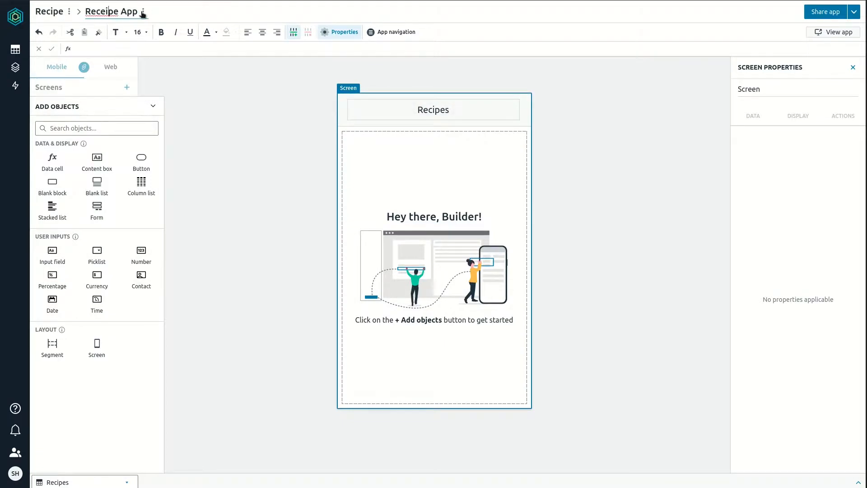
key(BackSpace)
click(445, 156)
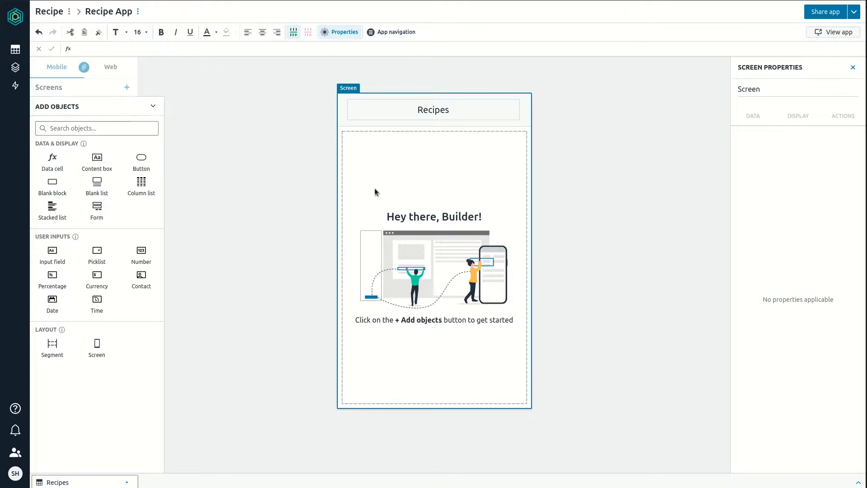
Insert a stacked list on the Recipes screen, sourced from Recipes, displaying only Name and including a detail screen
click(52, 207)
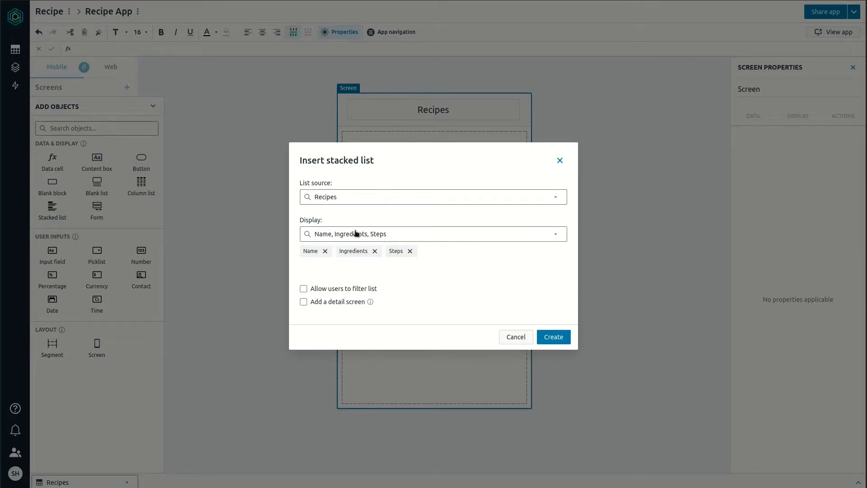
click(375, 251)
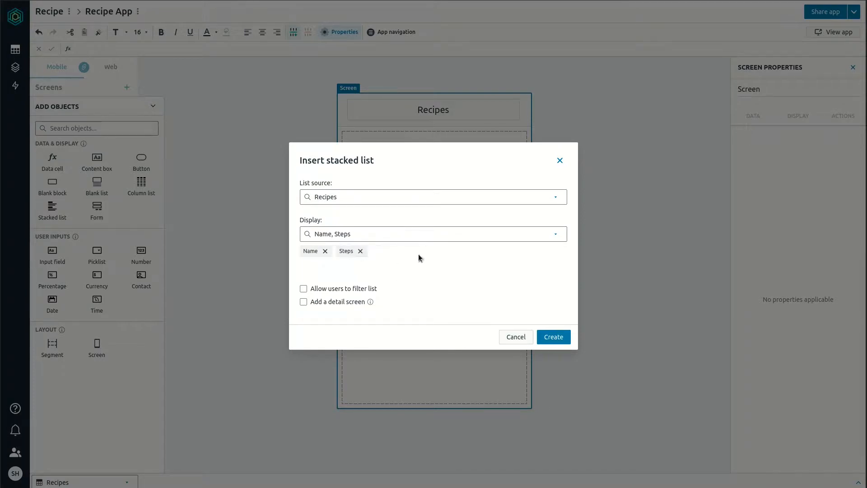
click(303, 302)
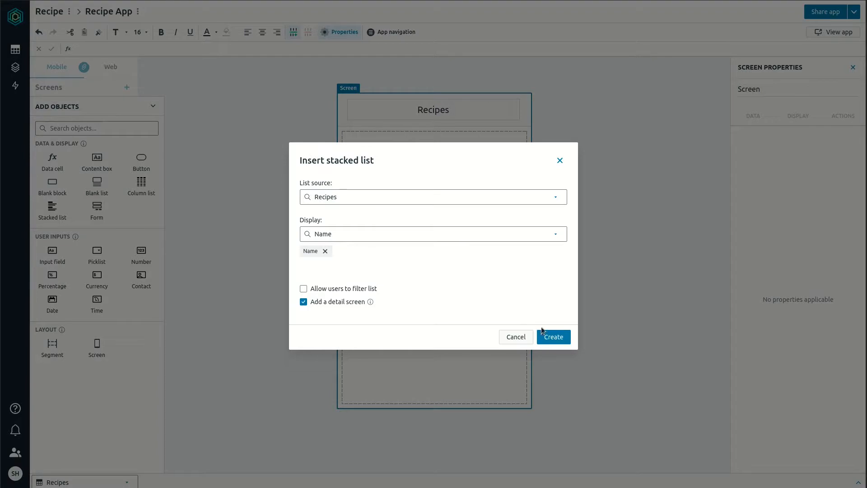
click(559, 338)
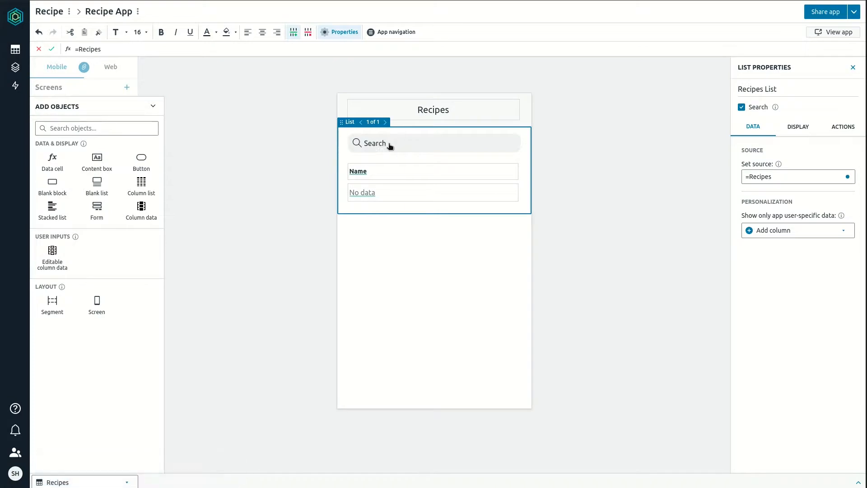
Delete the Ingredients and Steps segments from the Recipes detail screen
click(54, 88)
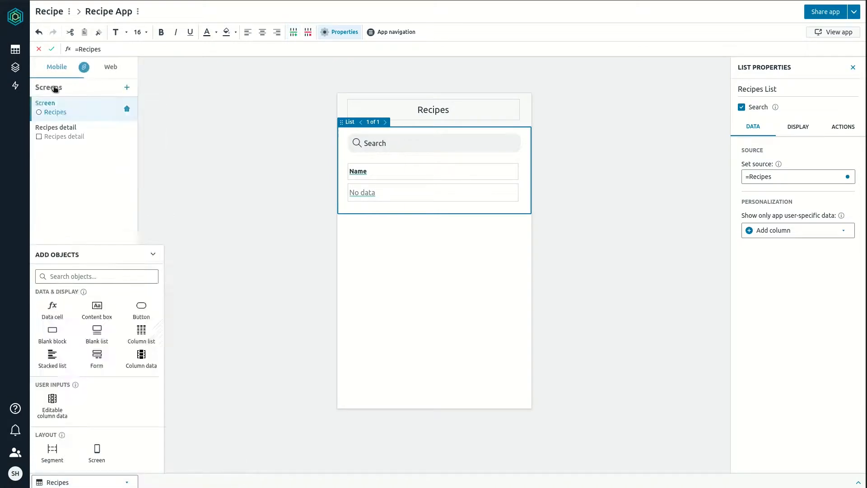
click(58, 137)
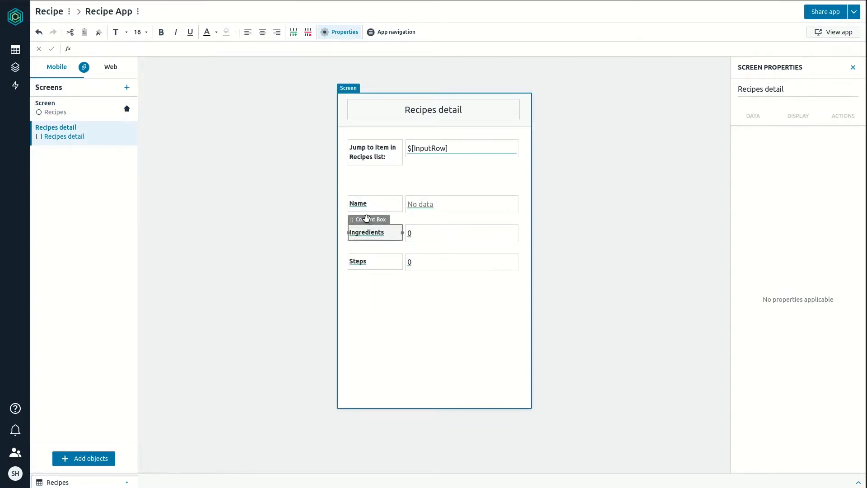
click(367, 219)
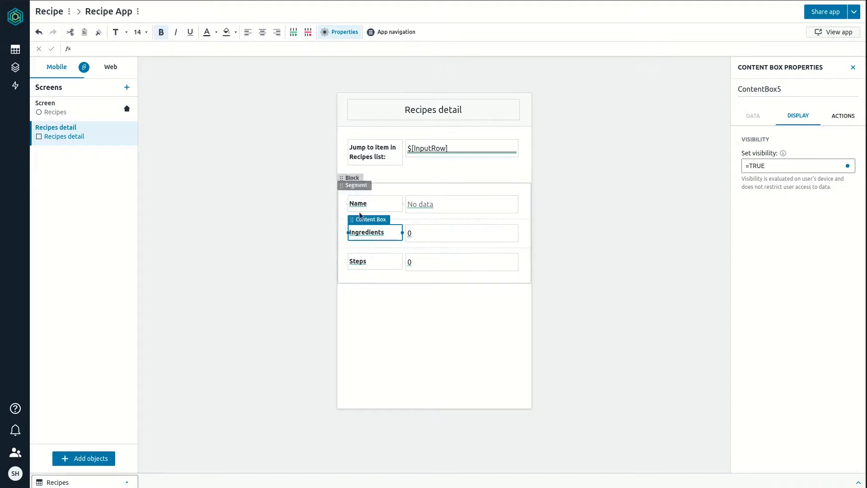
click(343, 217)
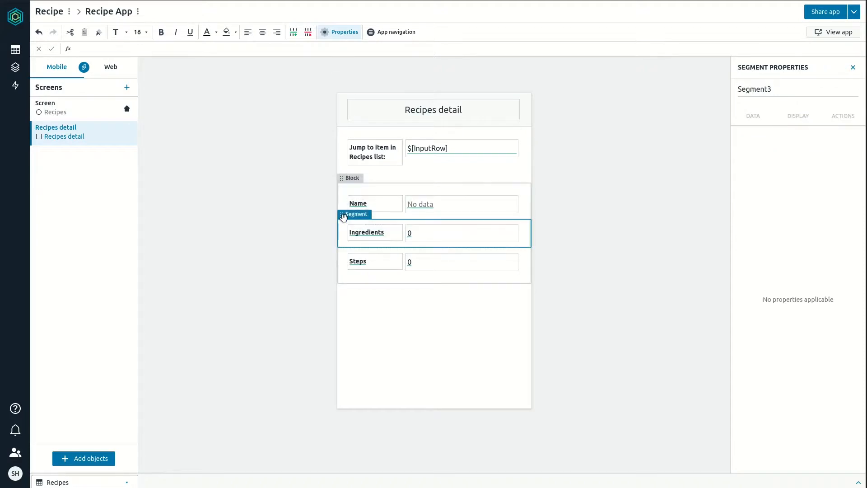
key(Delete)
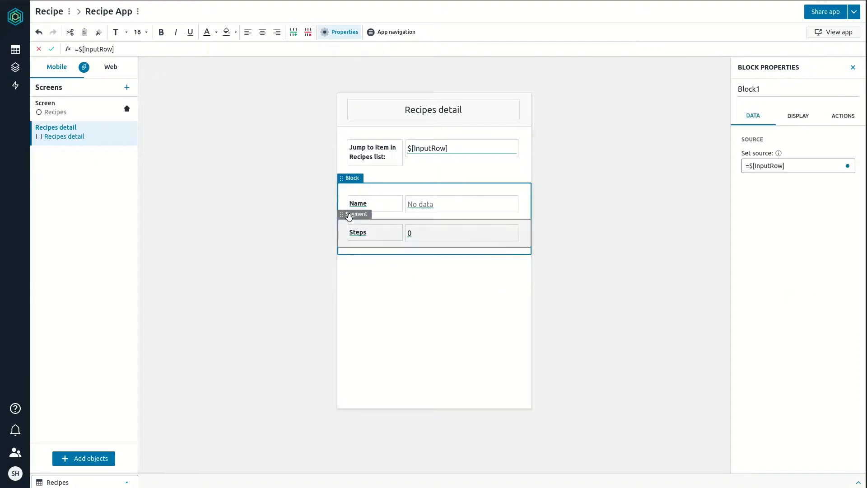
click(349, 217)
key(Delete)
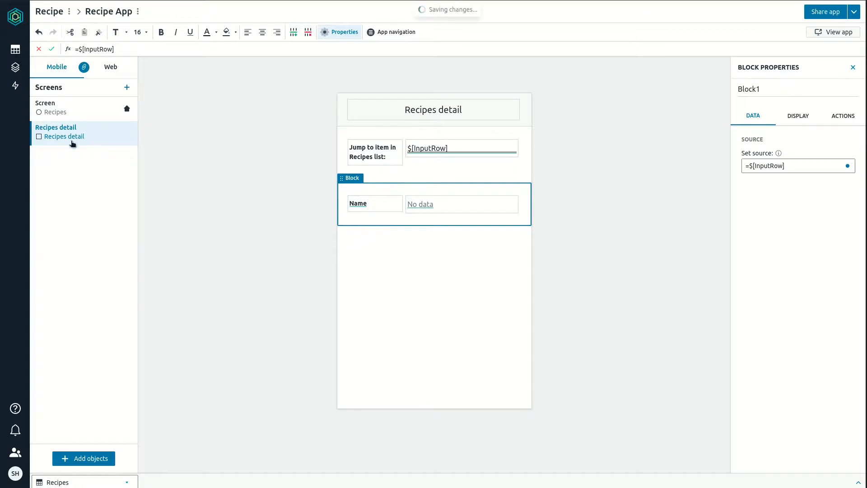
Insert a column list on the Recipes detail screen, sourced from Ingredients and displaying only Amount, Measurement and Name
click(104, 458)
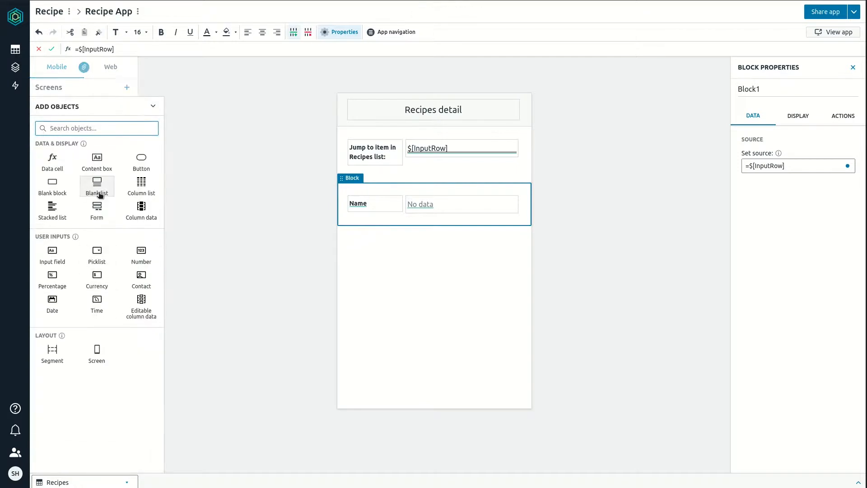
click(139, 183)
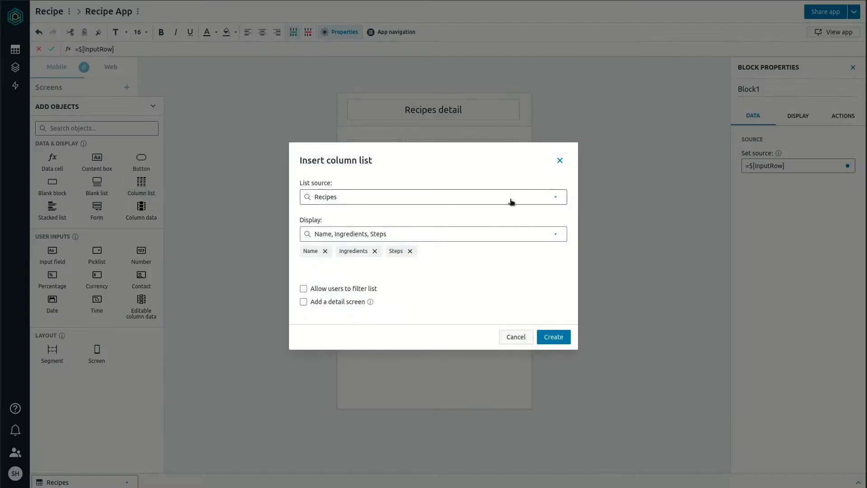
click(551, 197)
click(353, 231)
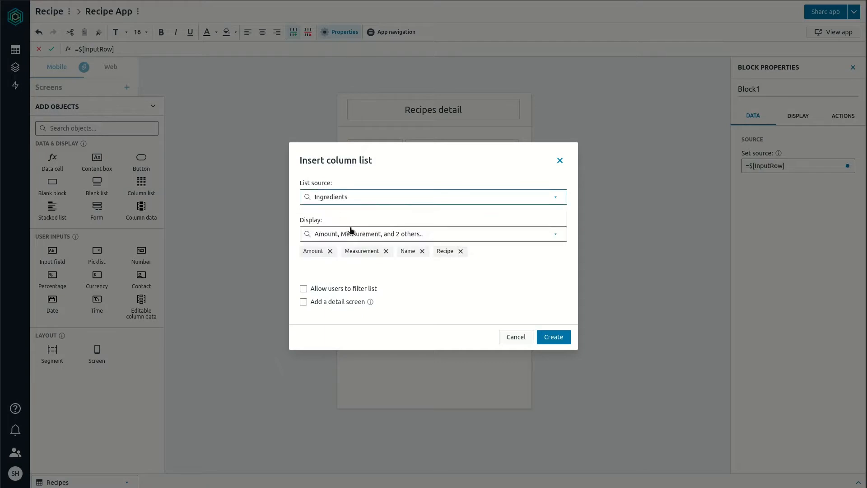
click(460, 251)
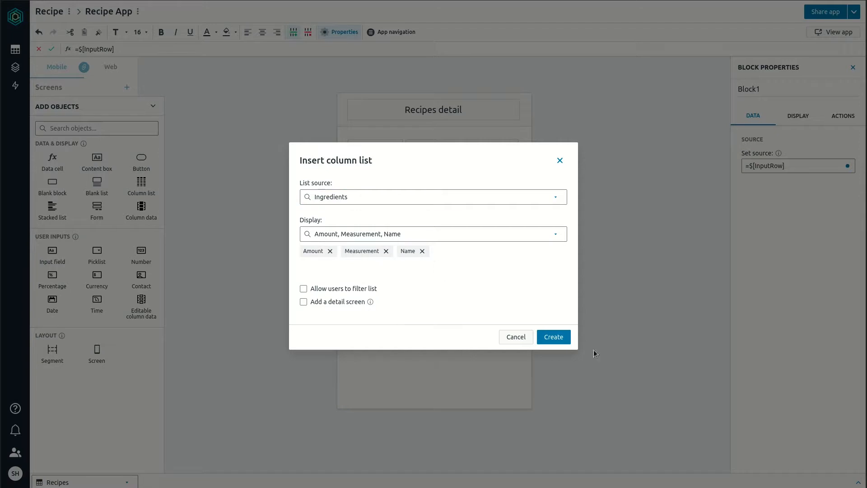
click(553, 337)
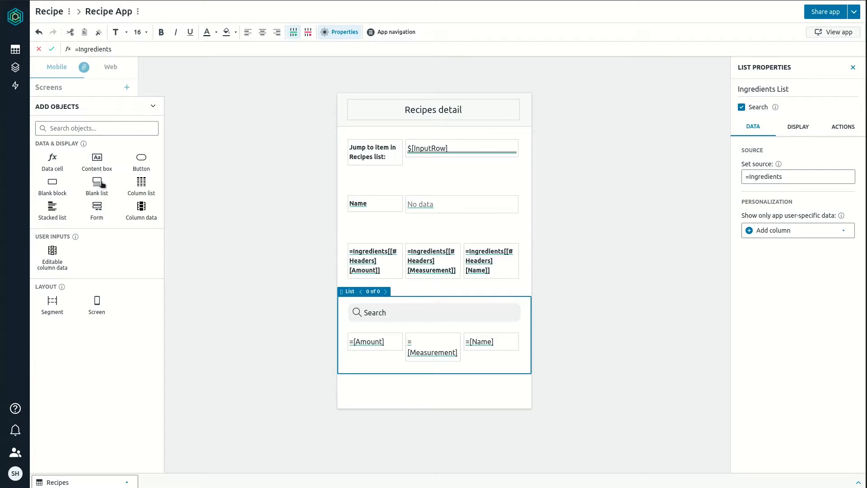
Insert a column list on the Recipes detail screen, sourced from Steps and displaying only Order and Step
click(140, 184)
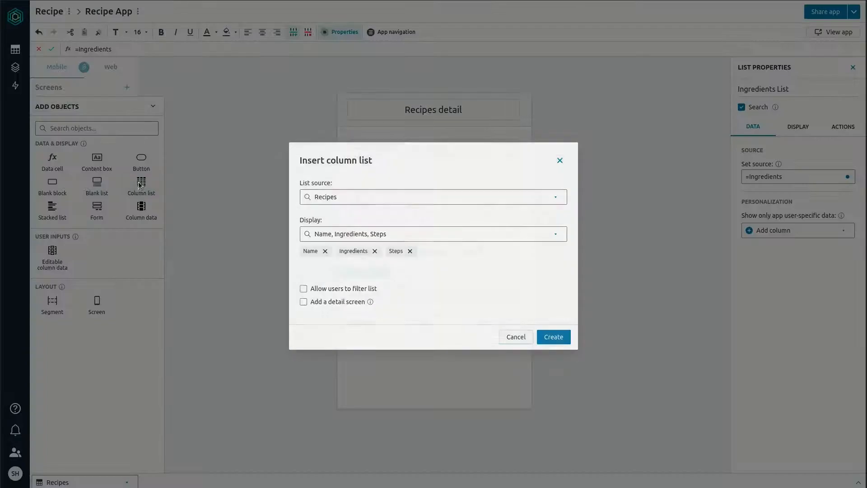
click(479, 193)
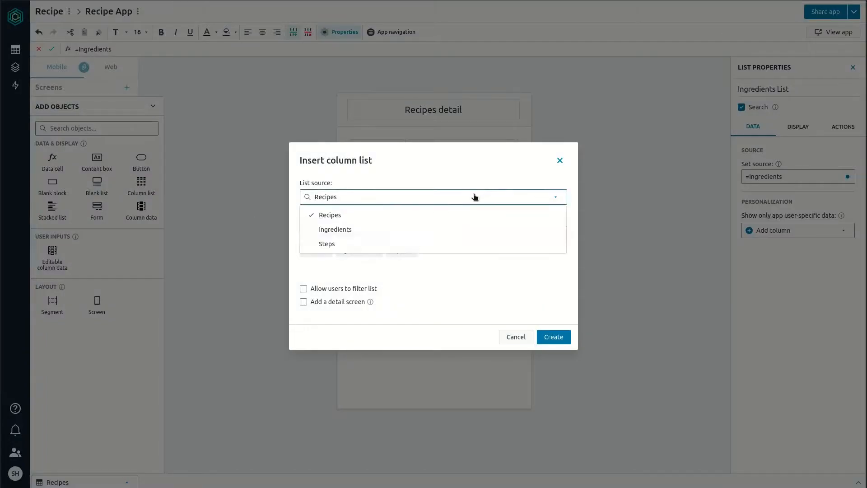
click(305, 244)
click(396, 251)
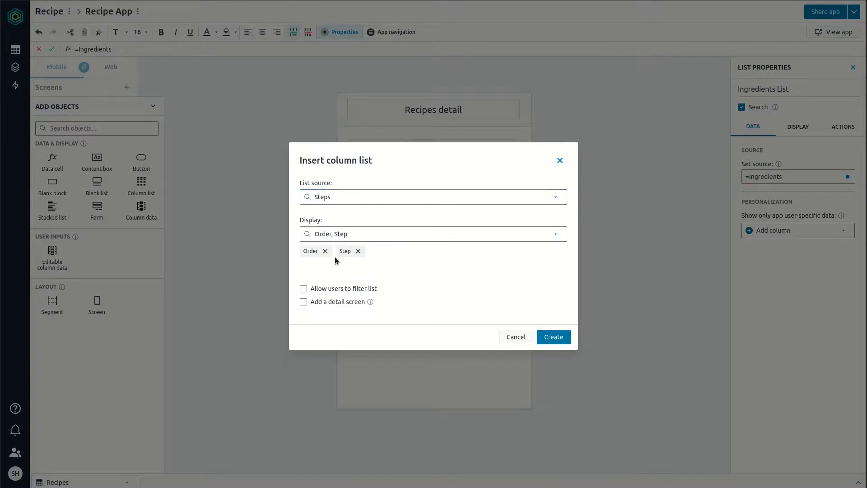
click(559, 339)
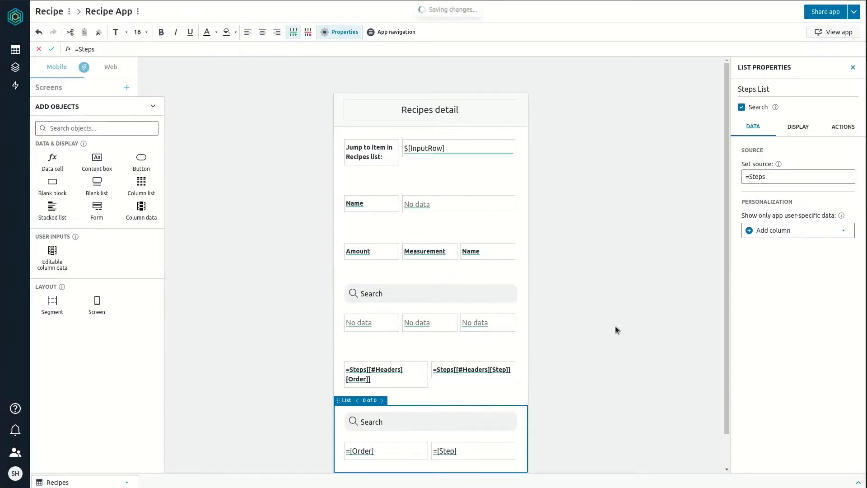
Turn off search for both the Steps list and the Ingredients list
click(741, 107)
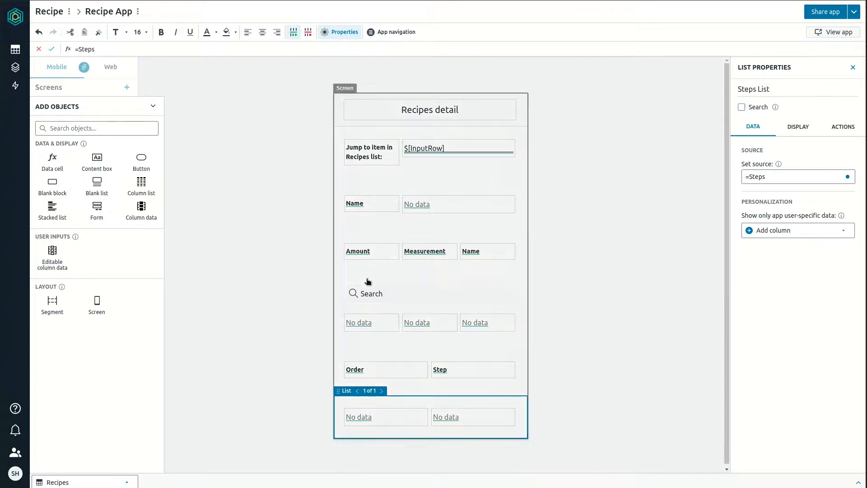
click(367, 287)
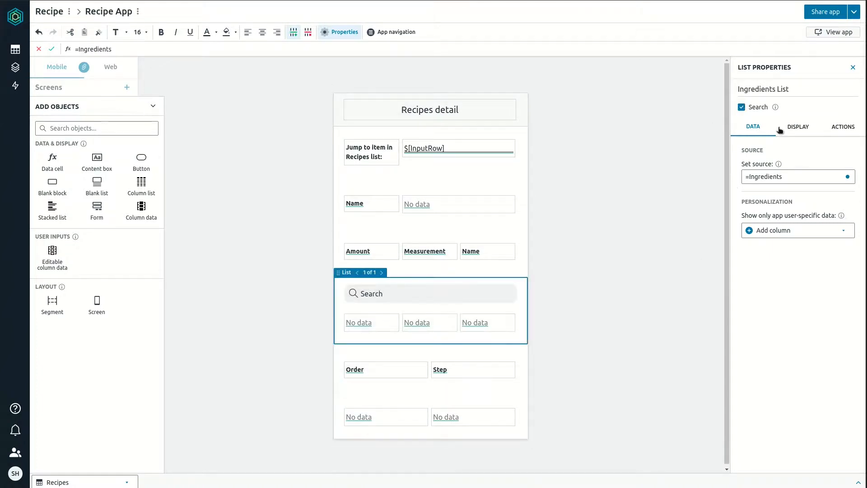
click(742, 107)
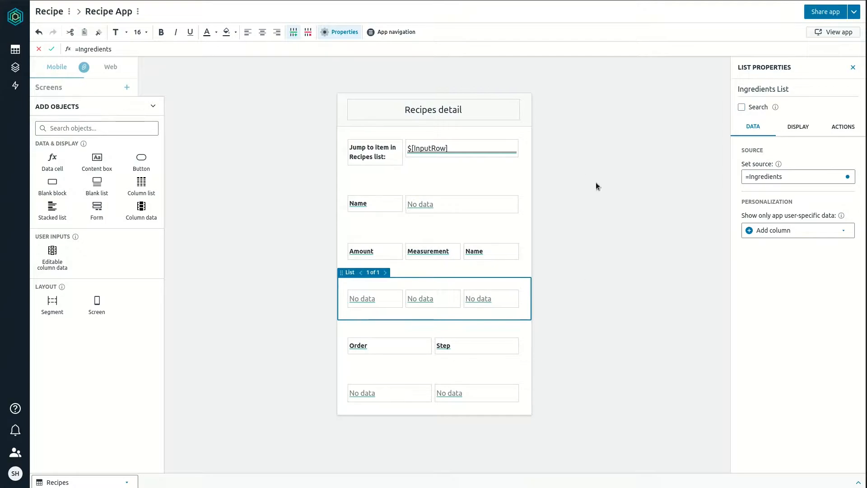
Set the Ingredients list's source to =FILTER(Ingredients,"Ingredients[Recipe]=$[InputRow]")
click(793, 181)
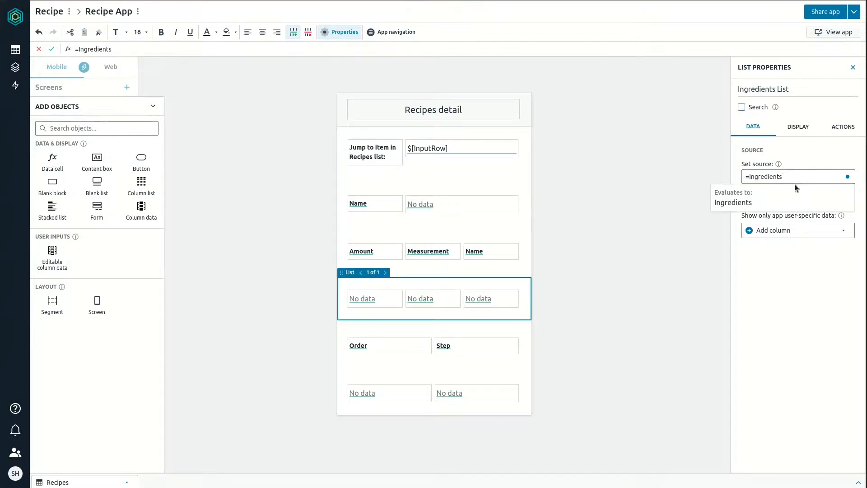
key(Left)
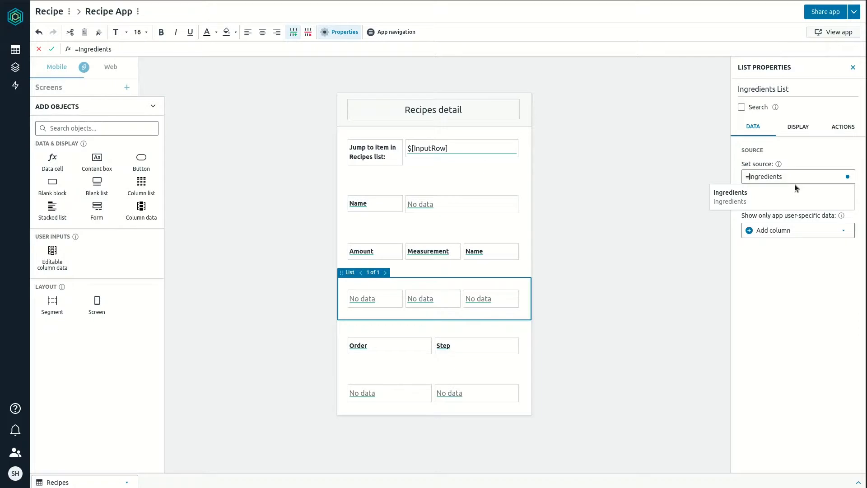
text(FILTER)
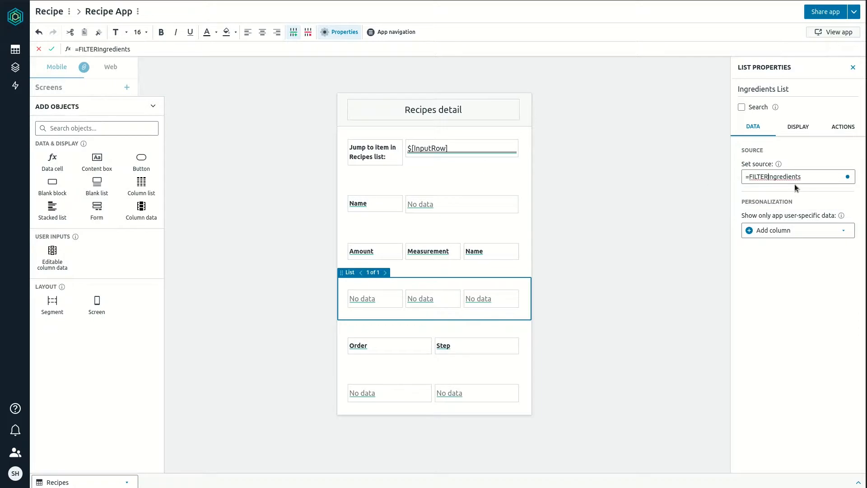
text(()
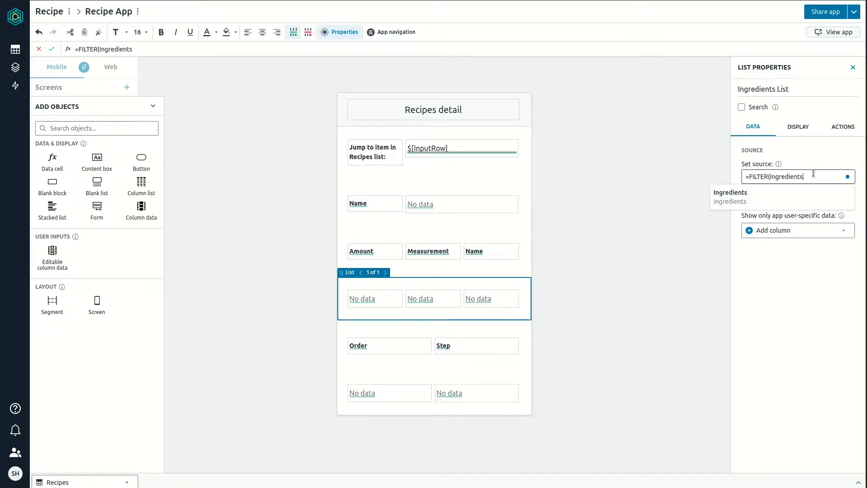
text(,"")
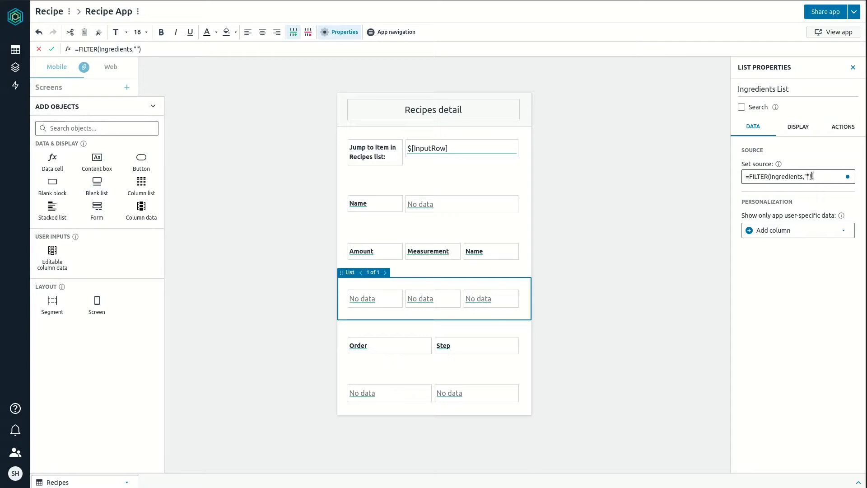
text(I)
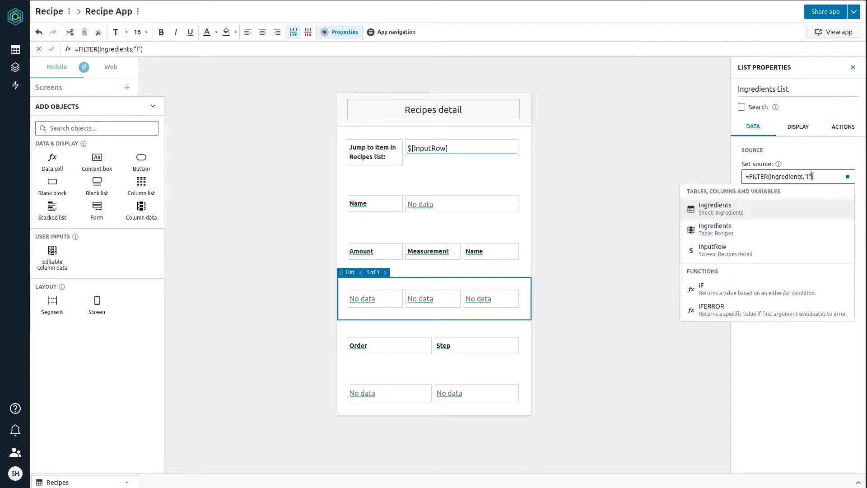
text(ngre)
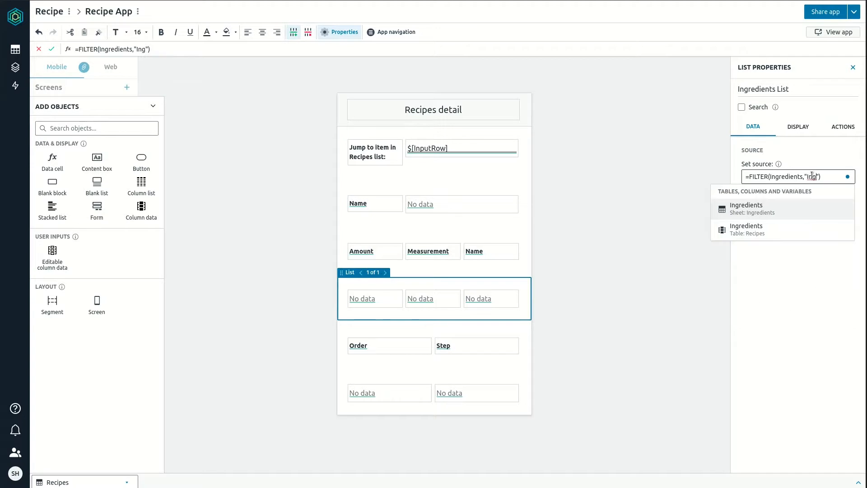
text(dients)
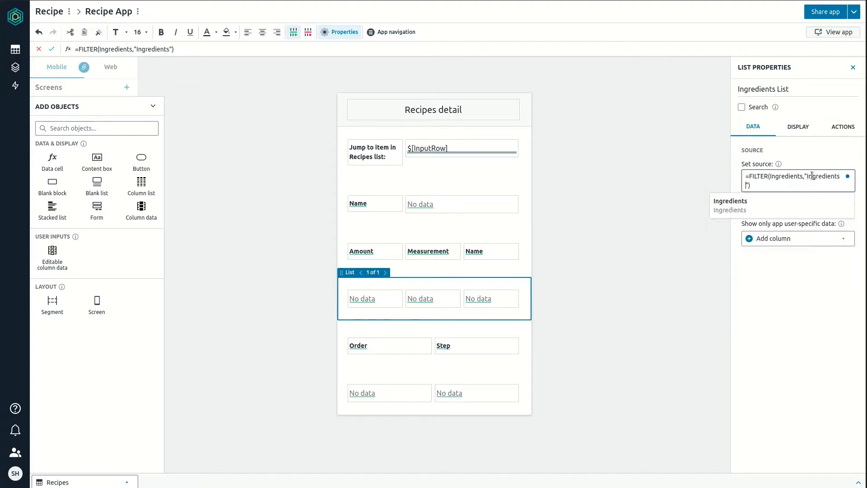
text([Recu)
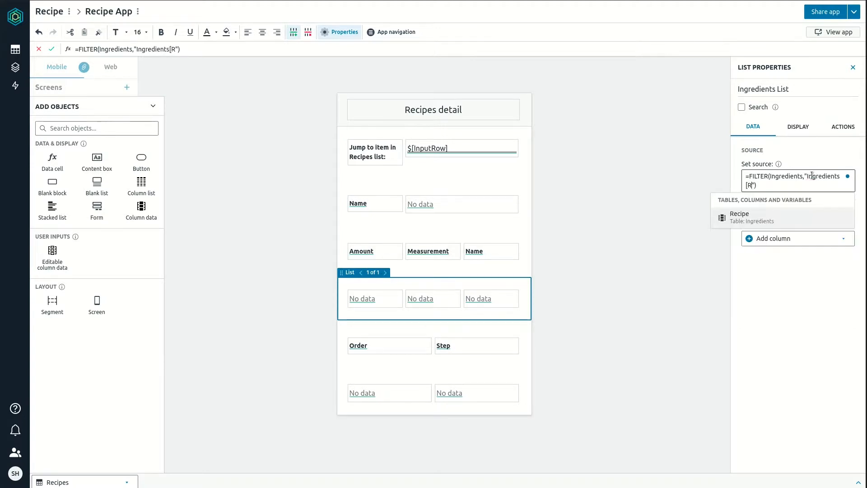
key(BackSpace)
text(ipe]=)
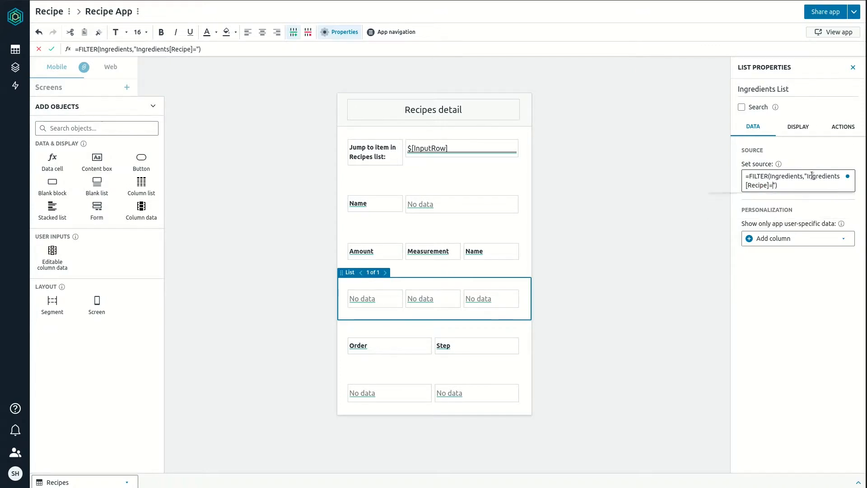
text($[InputRow])
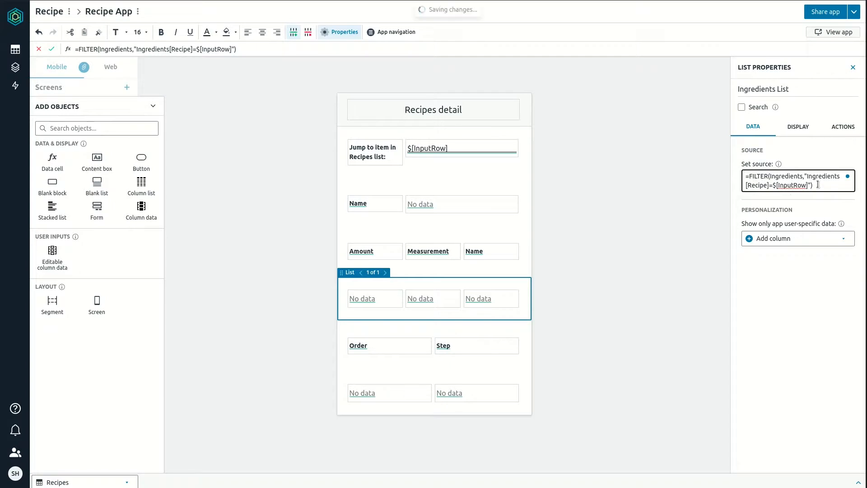
Reuse the Ingredients list's filter formula as the Steps list's source, adapted to =FILTER(Steps,"Steps[Recipe]=$[InputRow]")
drag(806, 186, 752, 176)
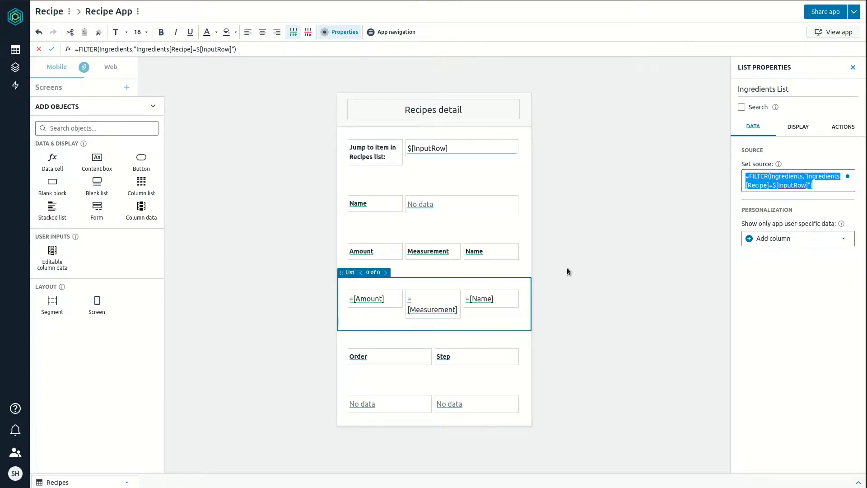
click(401, 349)
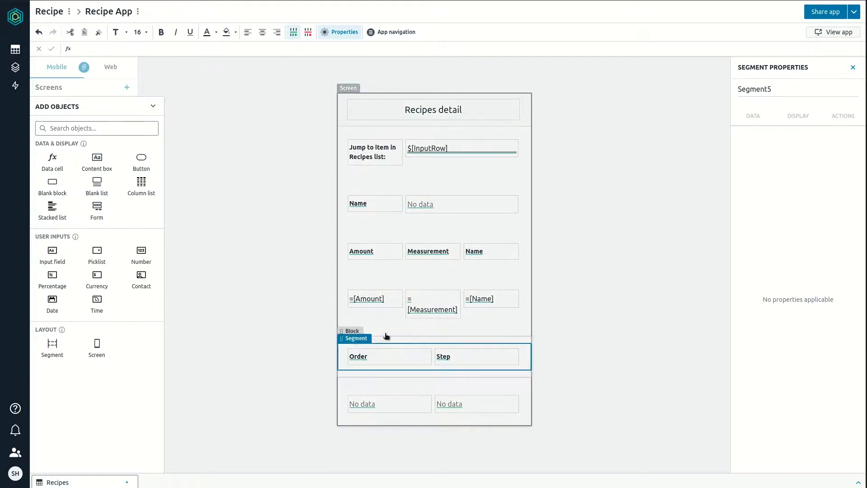
click(403, 344)
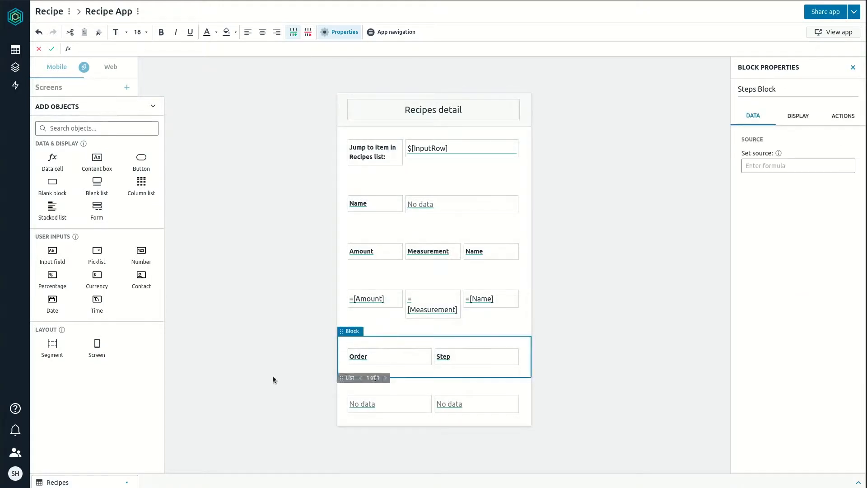
click(396, 282)
click(424, 381)
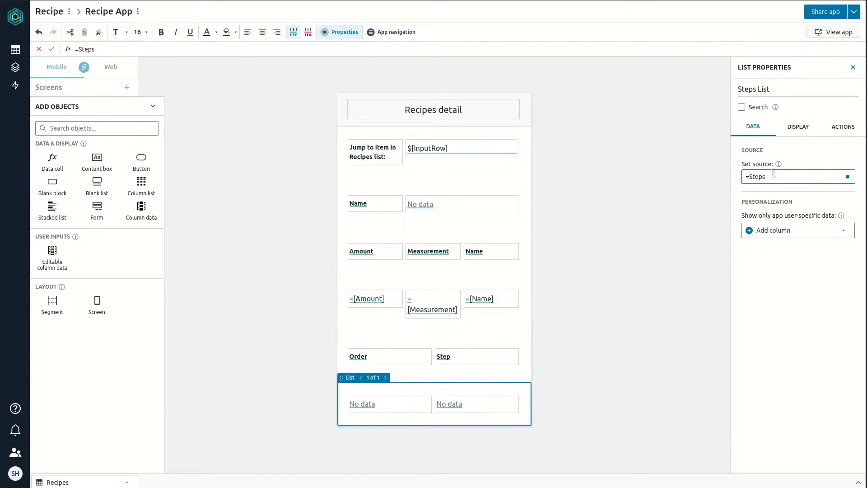
drag(774, 174, 743, 174)
text(=FILTER(Ingredients,"Ingredients[Recipe]=$[InputRow]"))
double_click(786, 176)
text(Steps)
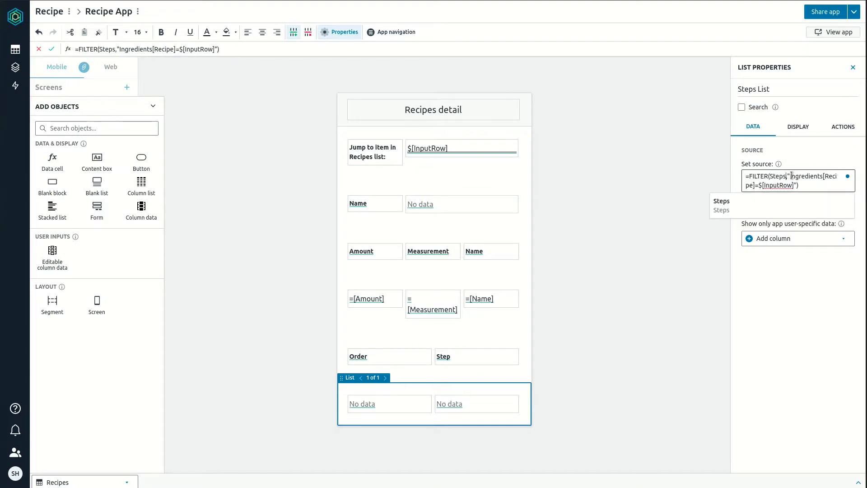
double_click(805, 177)
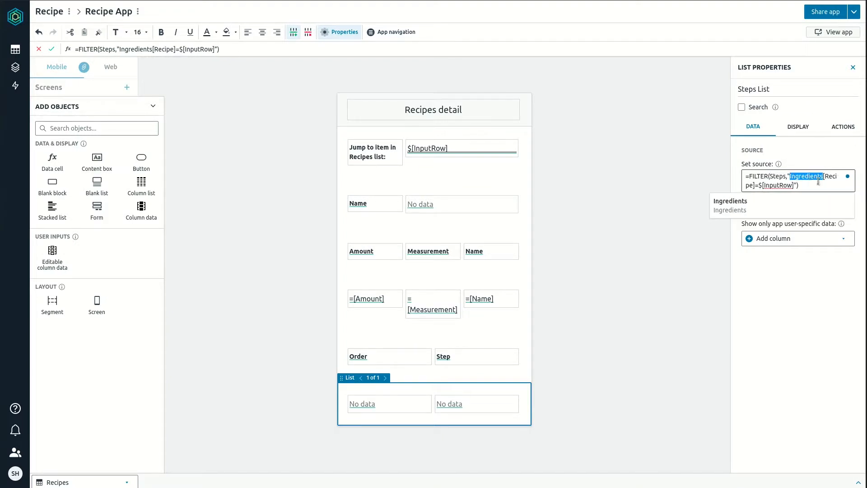
text(St)
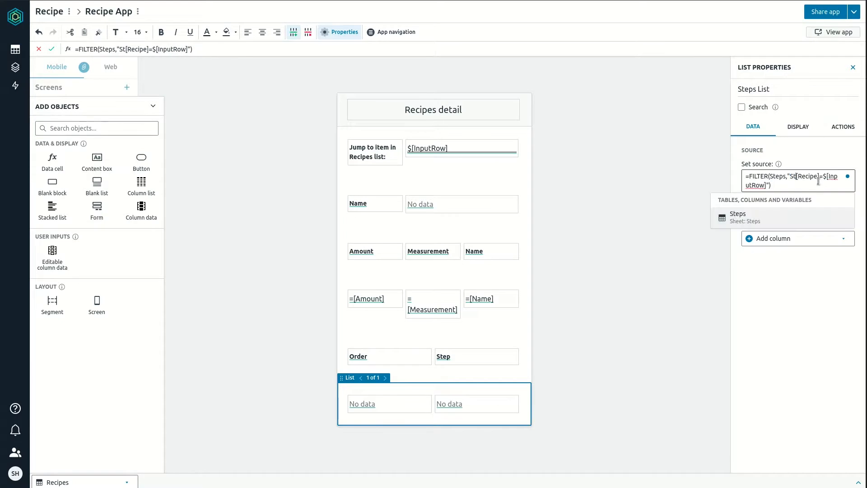
text(eps)
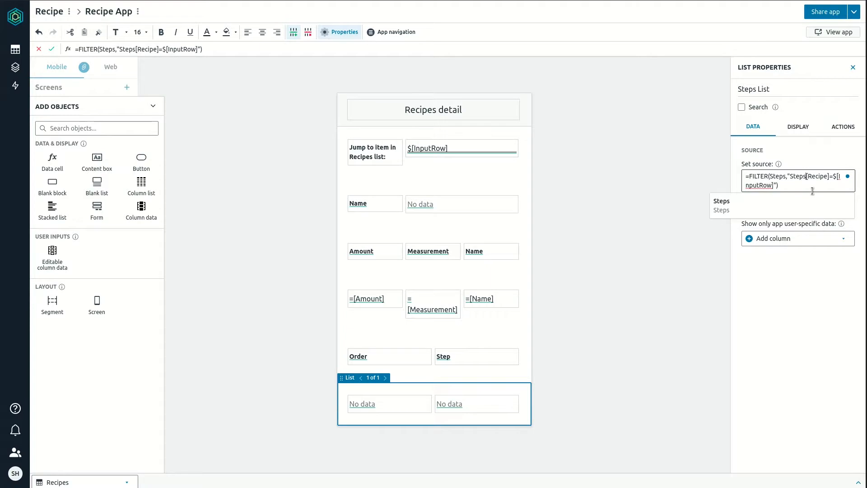
Extend the Steps list's source to =FILTER(Steps,"Steps[Recipe]=$[InputRow] ORDER BY Steps[Order]")
click(773, 185)
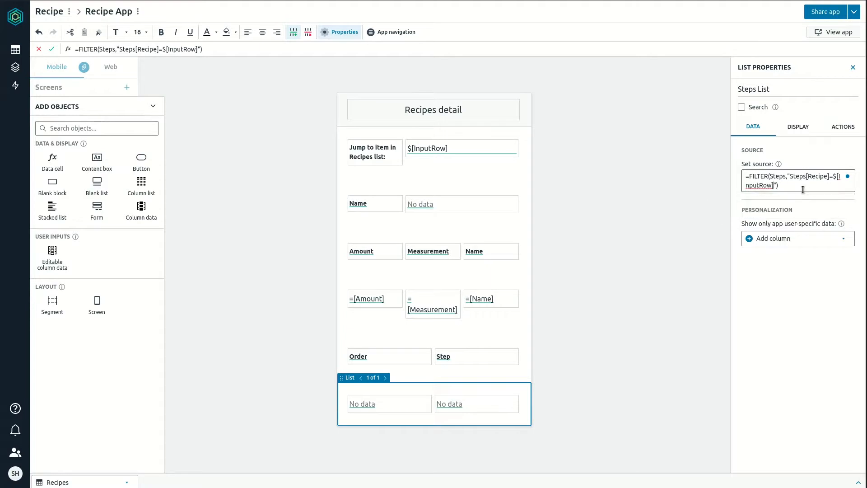
text(ORDER)
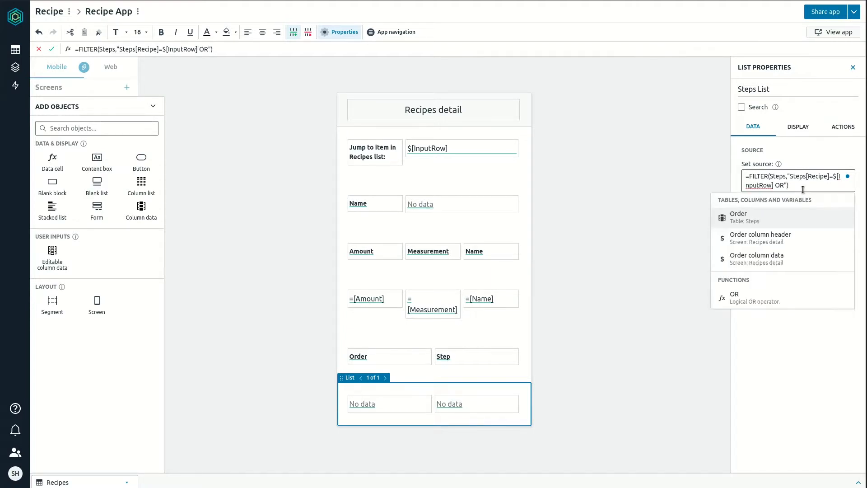
text( BY )
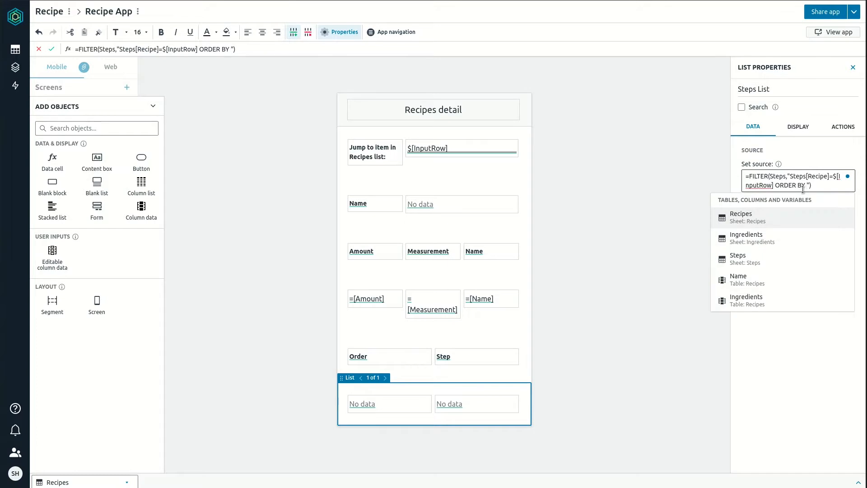
text(Steps[)
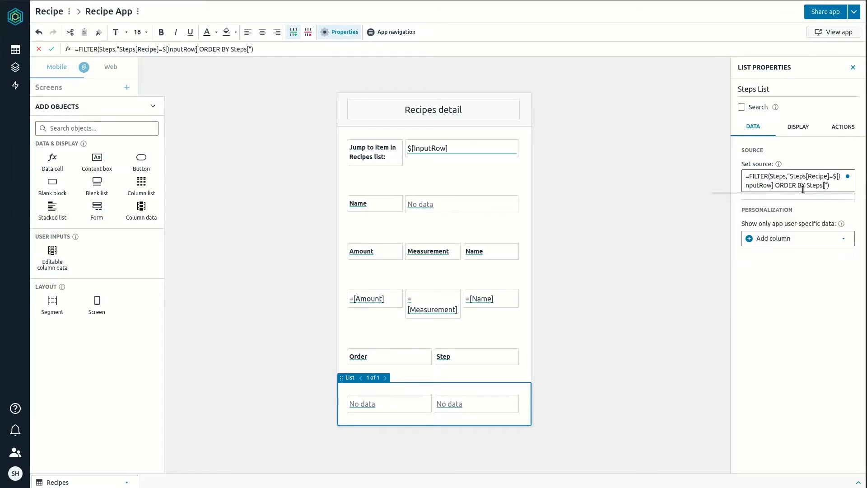
text(Order)
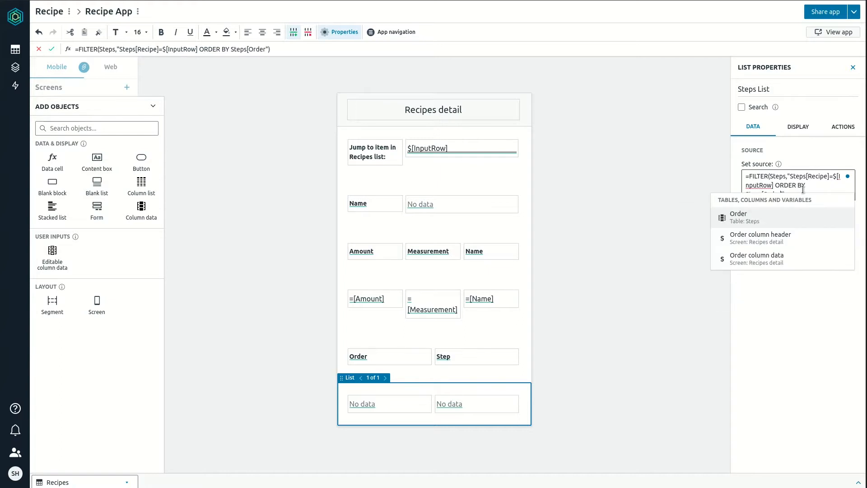
text(])
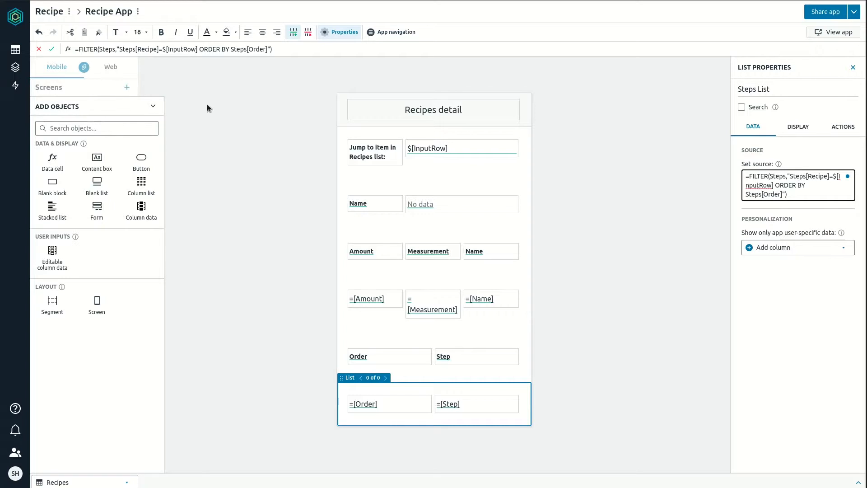
Insert a Recipes form on the home Recipes screen, using the button and form screen placement and displaying only Name
click(48, 87)
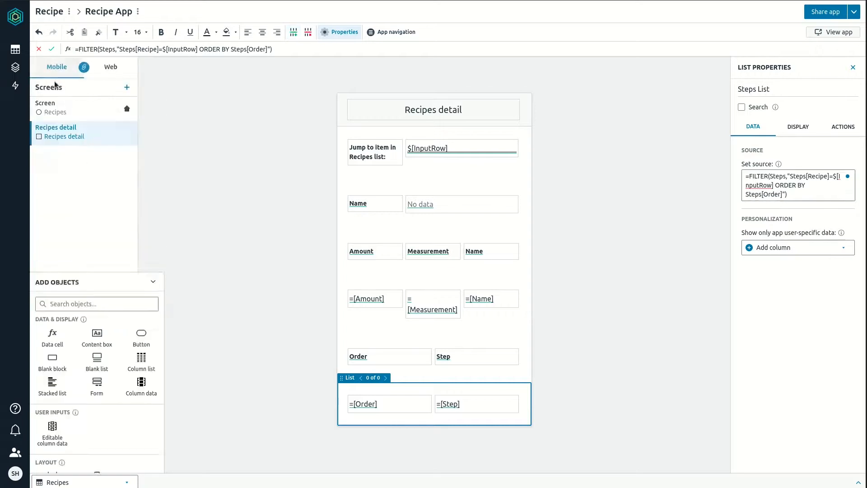
click(57, 106)
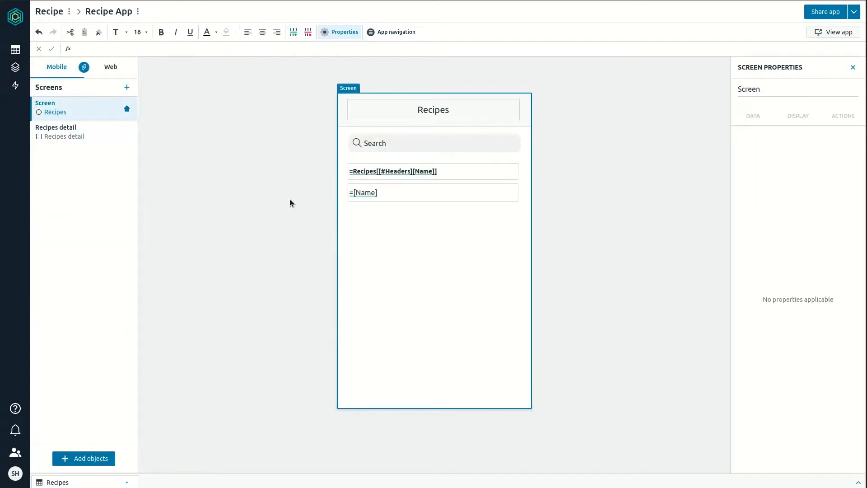
click(102, 458)
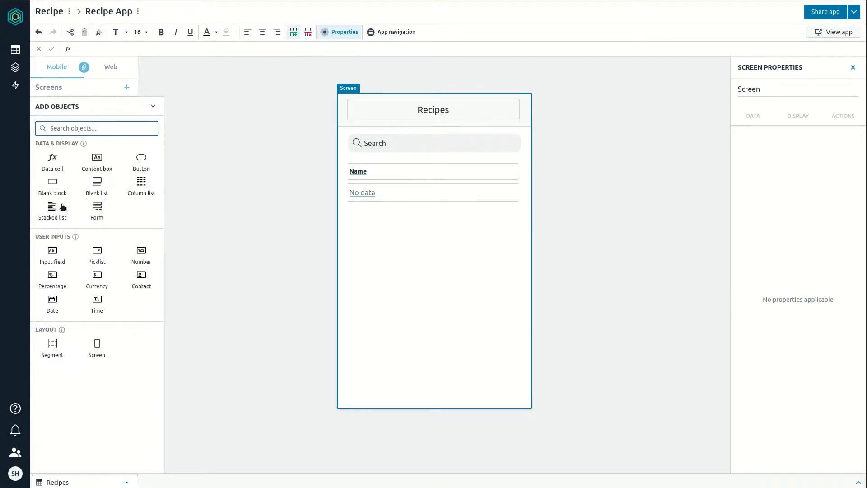
click(100, 212)
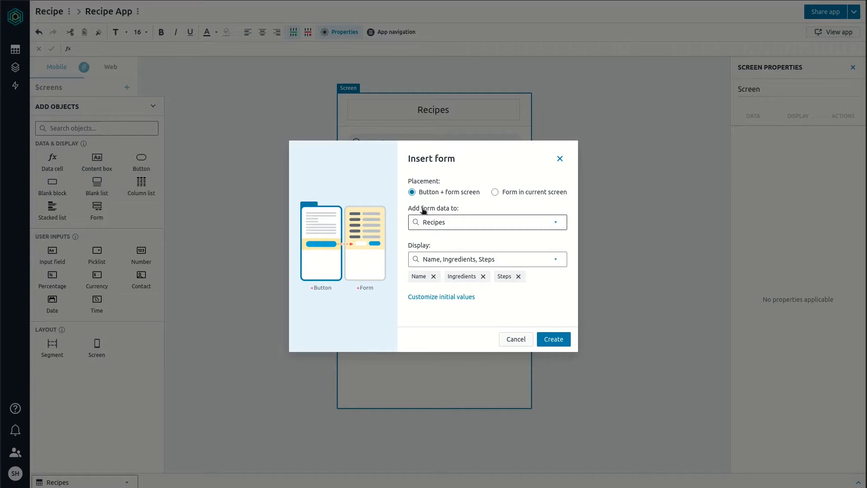
click(483, 276)
click(471, 276)
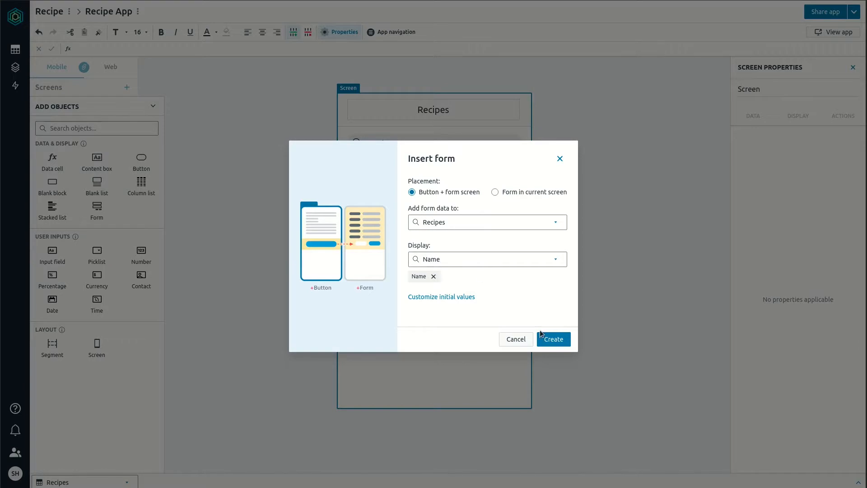
click(562, 342)
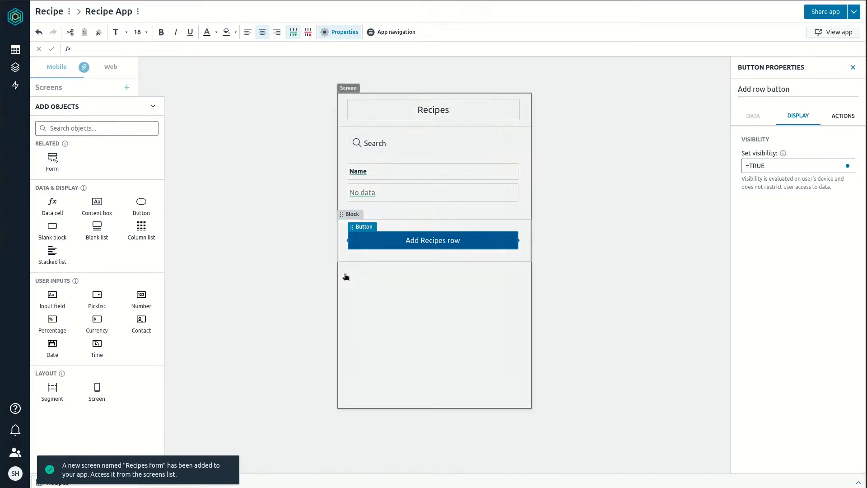
Insert an Ingredients form with its own button on the Recipes screen, displaying Amount, Measurement, Name and Recipe
click(361, 286)
click(97, 209)
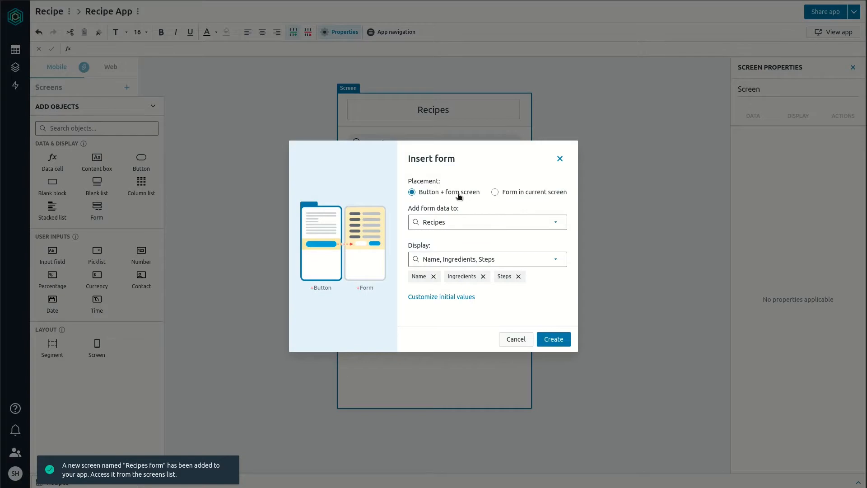
click(465, 223)
click(452, 254)
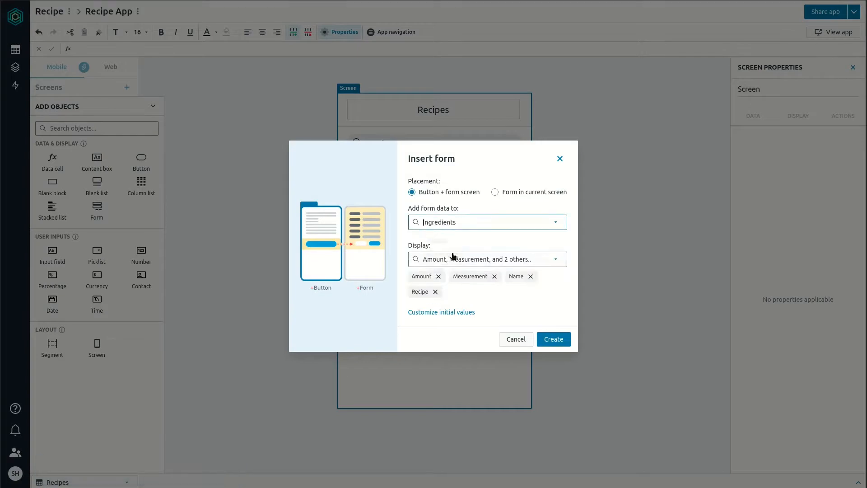
click(435, 292)
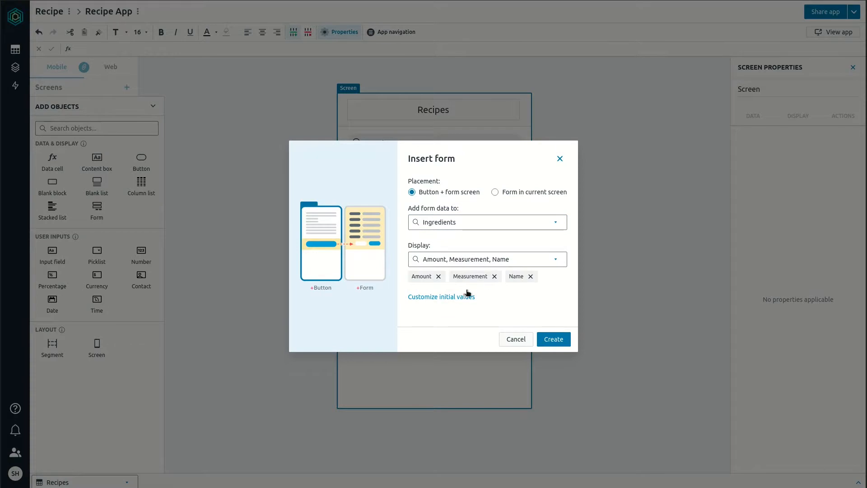
click(559, 262)
click(449, 331)
click(565, 249)
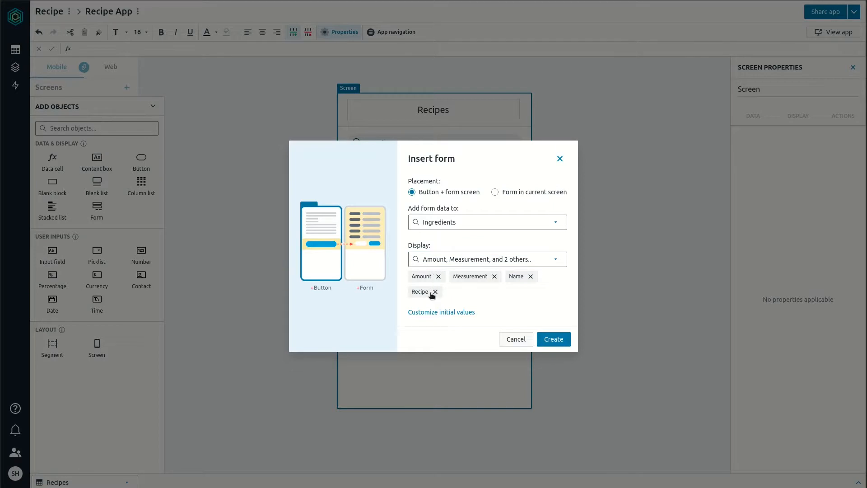
click(553, 340)
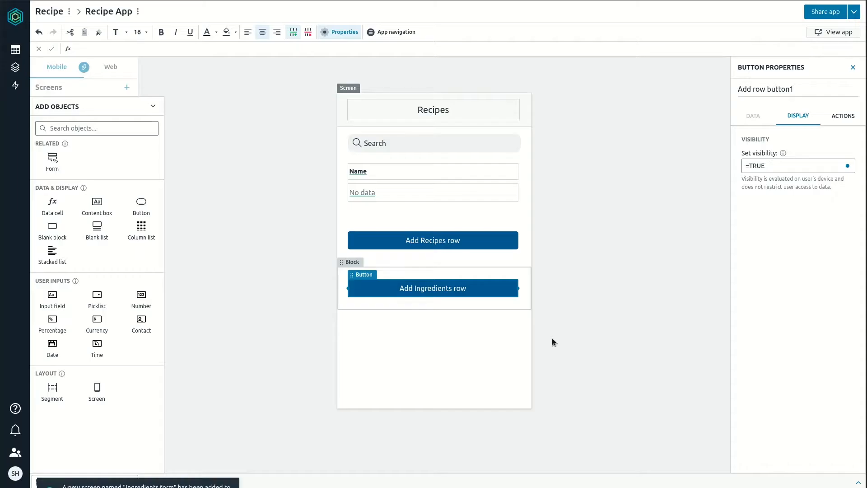
Insert a Steps form with its own button on the Recipes screen, displaying Order, Step and Recipe
click(436, 316)
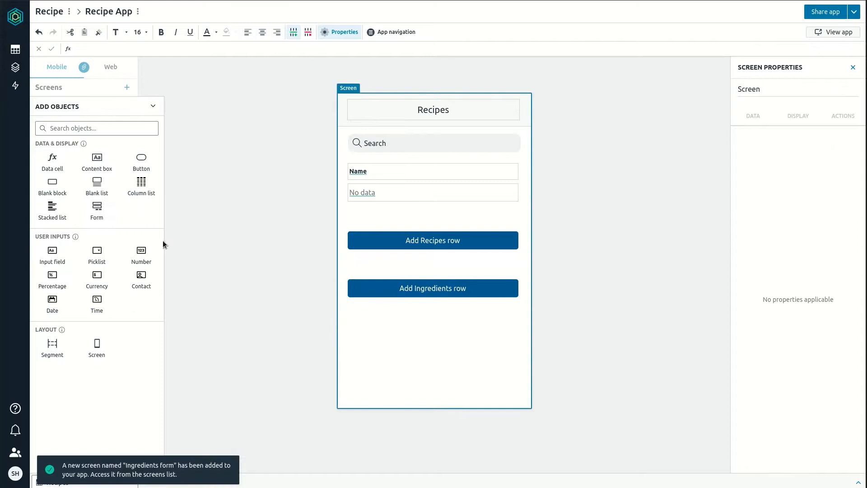
click(90, 212)
click(484, 223)
click(444, 267)
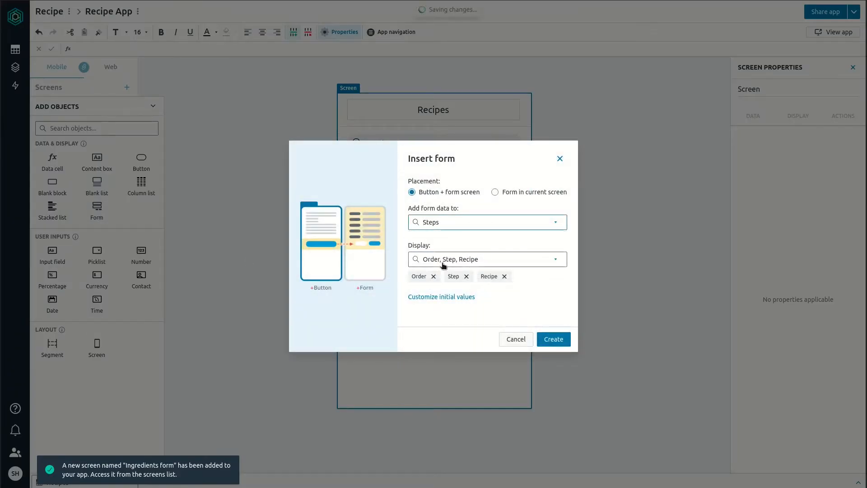
click(553, 339)
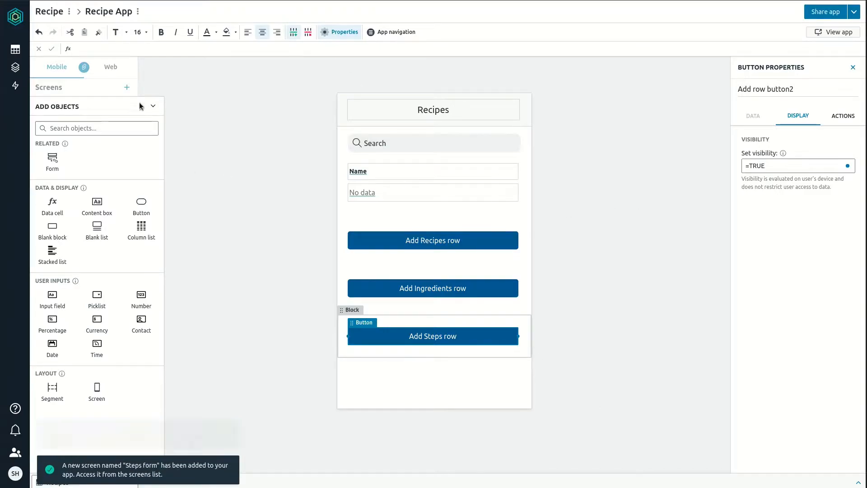
Review the fields on the Recipes, Ingredients and Steps form screens, plus the home and Recipes detail screens
click(53, 89)
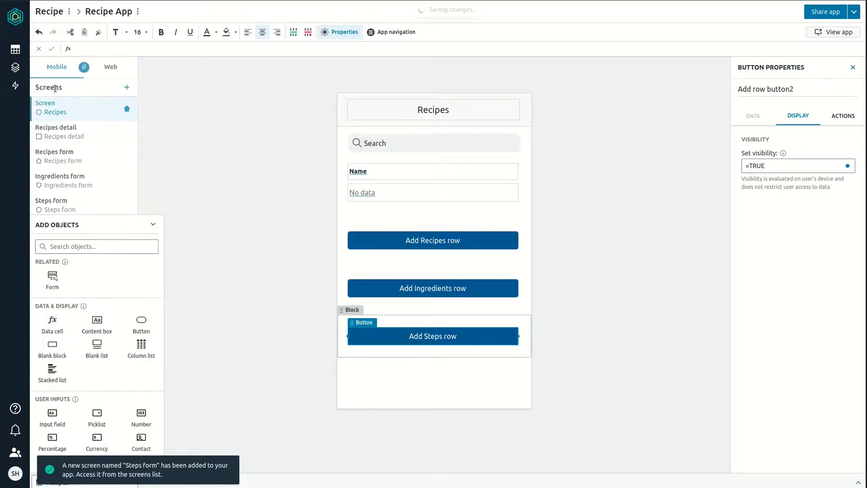
click(75, 160)
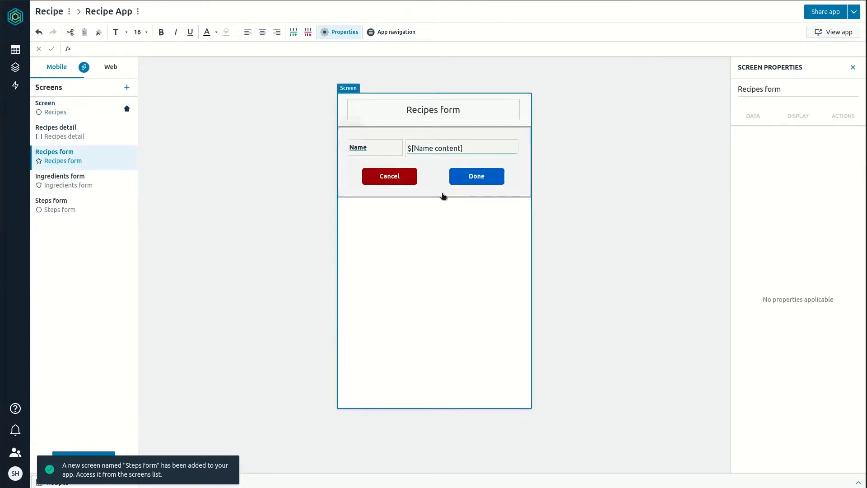
click(82, 189)
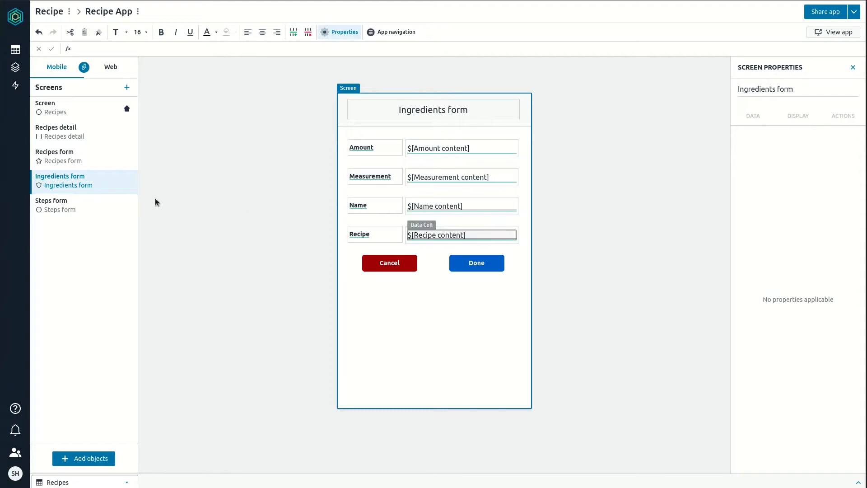
click(75, 204)
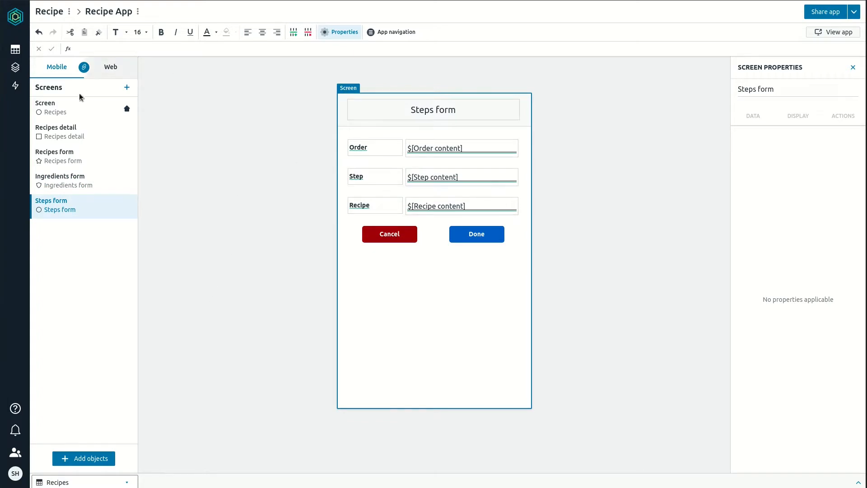
click(66, 117)
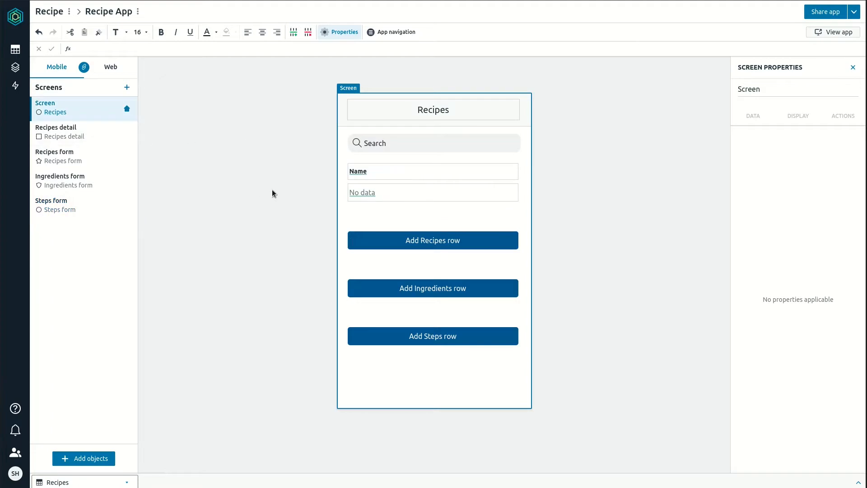
click(87, 136)
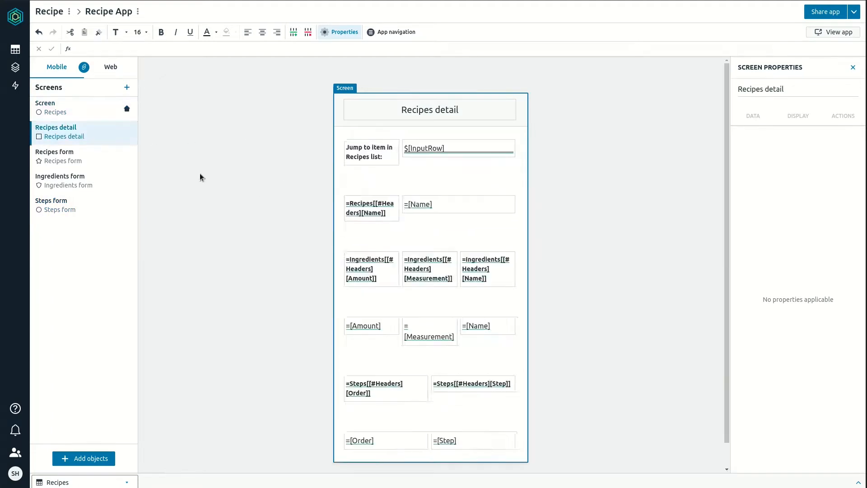
click(54, 104)
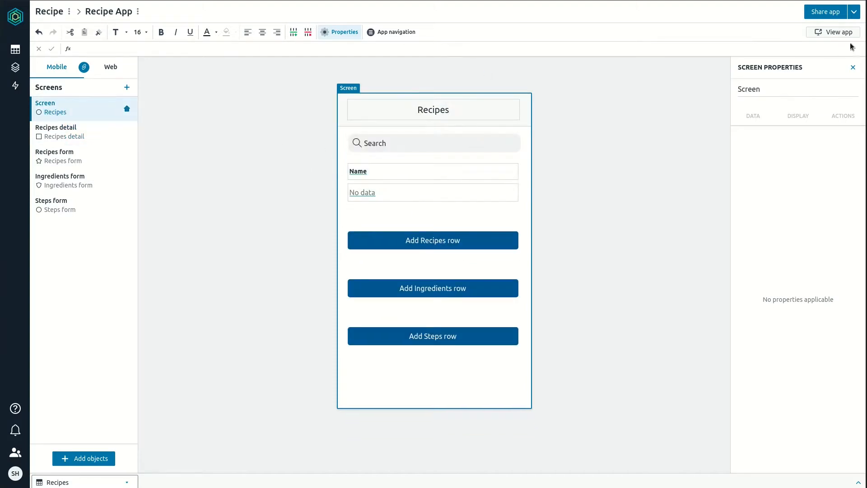
View the live app, check the blank recipe's detail screen and its recipe picker, and return to the Recipes list
click(834, 32)
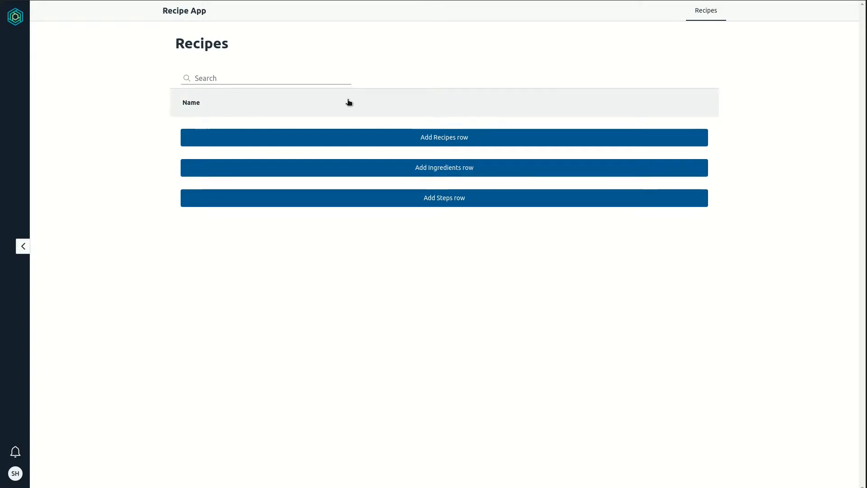
click(263, 104)
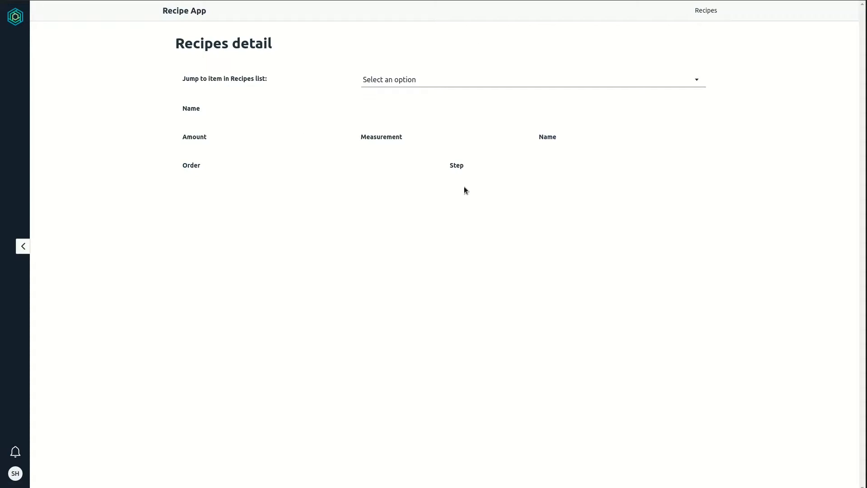
click(608, 81)
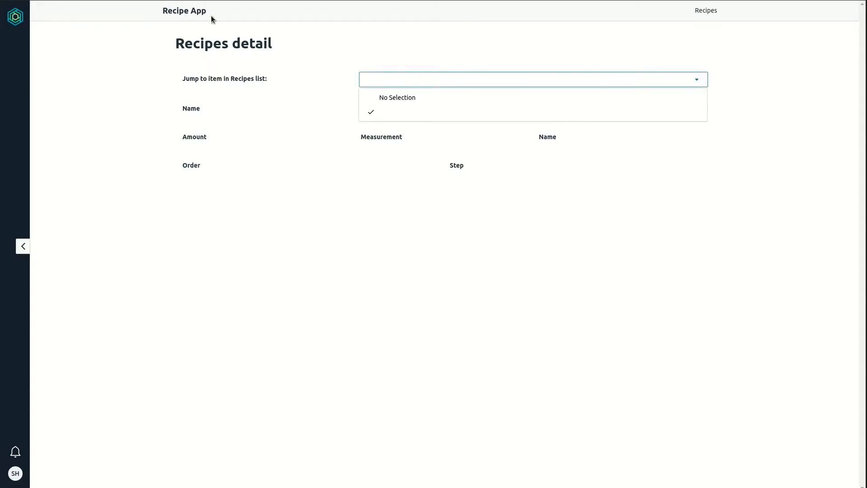
click(198, 13)
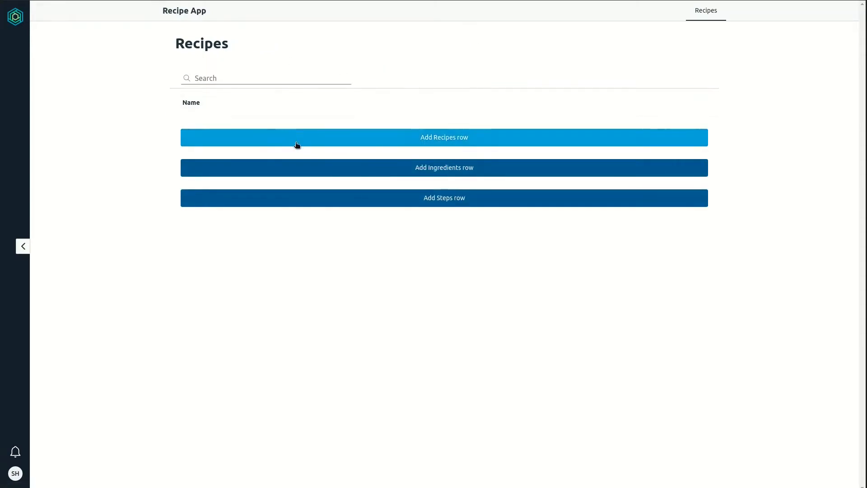
Add a recipe named Grilled Cheese through the Recipes form and open its detail screen
click(322, 142)
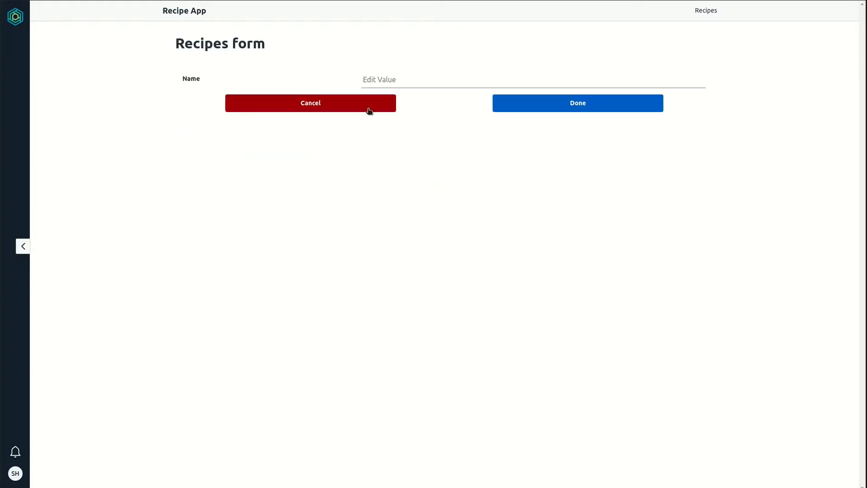
click(388, 79)
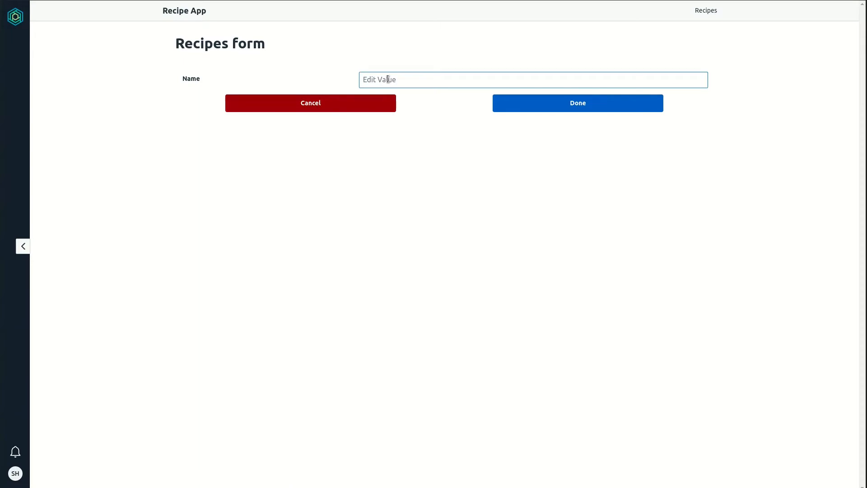
text(Grilled Cheese)
click(533, 111)
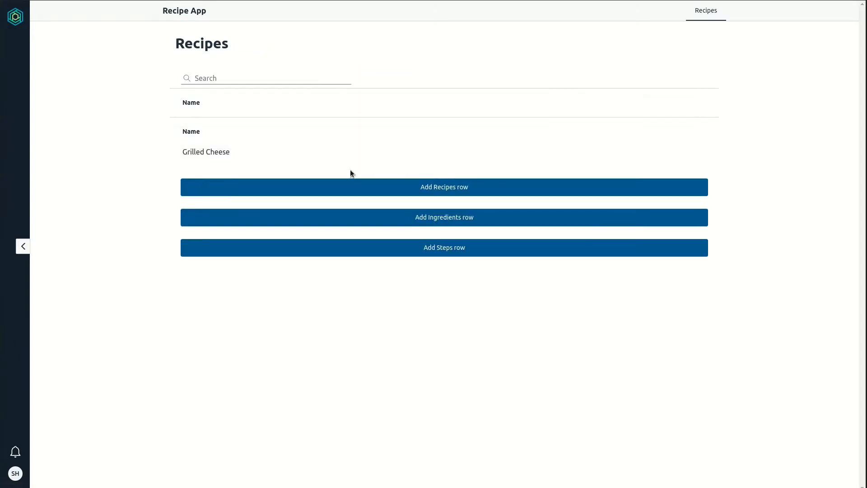
click(220, 153)
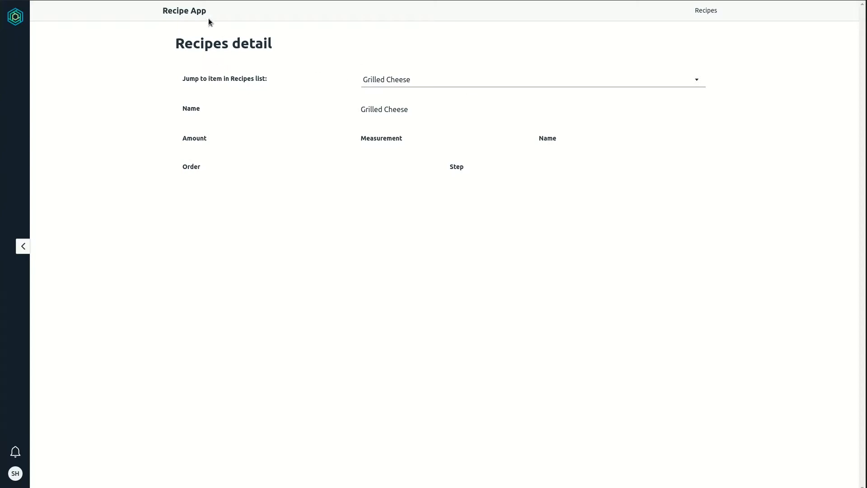
Add an ingredient through the Ingredients form with amount 1, measurement slice, name cheese and recipe Grilled Cheese
click(195, 13)
click(443, 219)
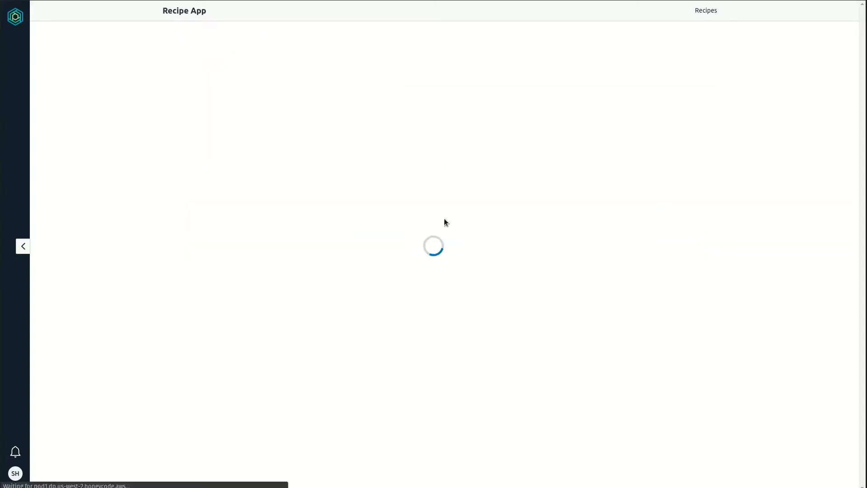
click(400, 84)
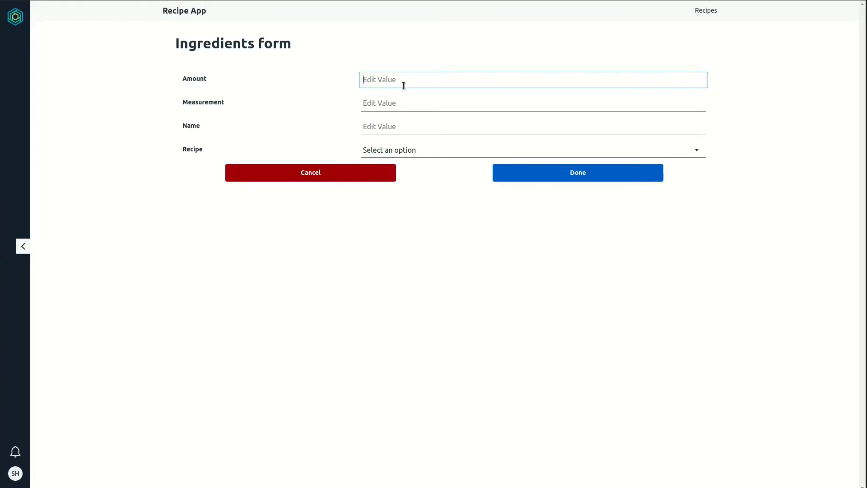
text(1)
click(386, 103)
text(slice)
click(389, 122)
text(cheese)
click(397, 151)
click(405, 198)
click(564, 173)
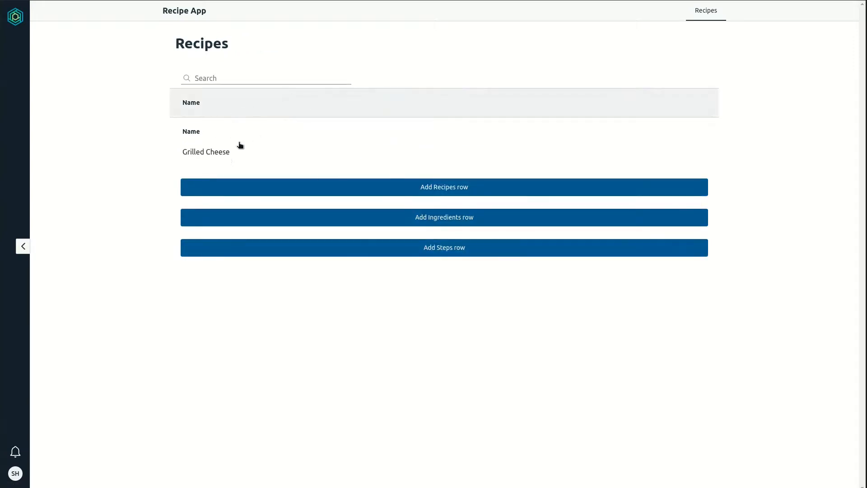
Add a second ingredient with amount 2, measurement slices, name bread and recipe Grilled Cheese
click(430, 217)
click(400, 79)
text(2)
click(391, 103)
text(slci)
key(BackSpace)
key(BackSpace)
text(icdes)
key(BackSpace)
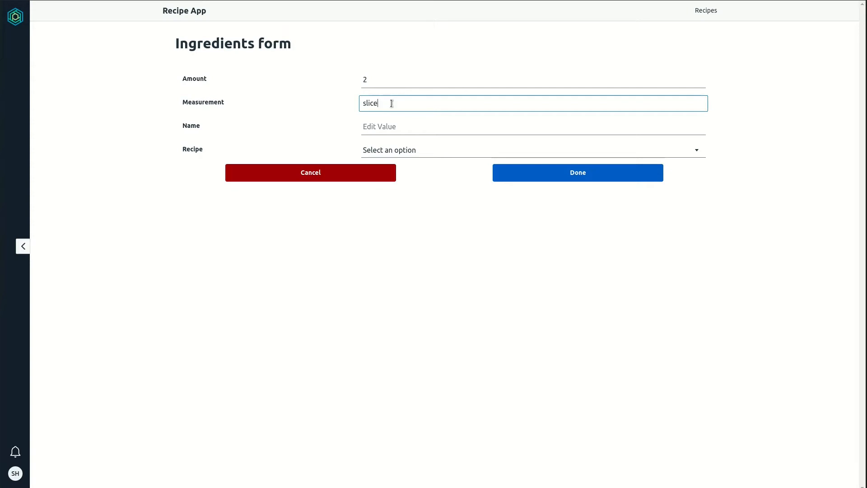
text(s)
click(379, 125)
text(bread)
click(358, 150)
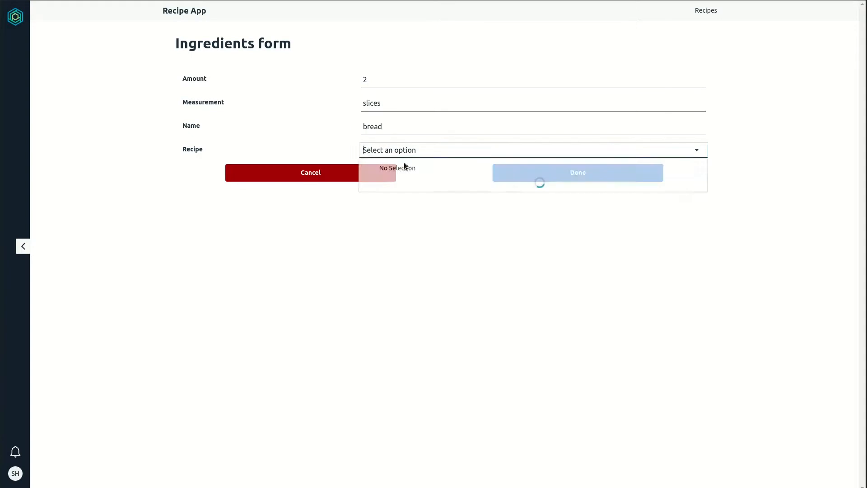
click(479, 192)
key(Down)
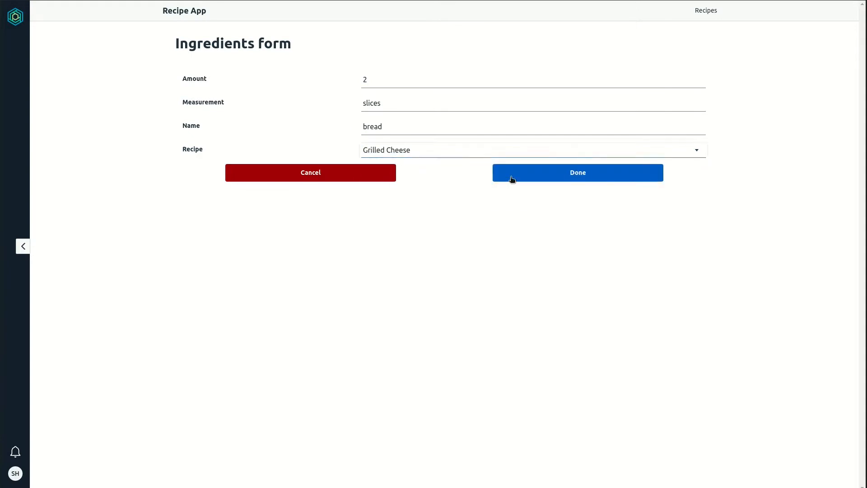
click(499, 177)
Open another blank Ingredients form and check the choices offered in its recipe picker
click(418, 221)
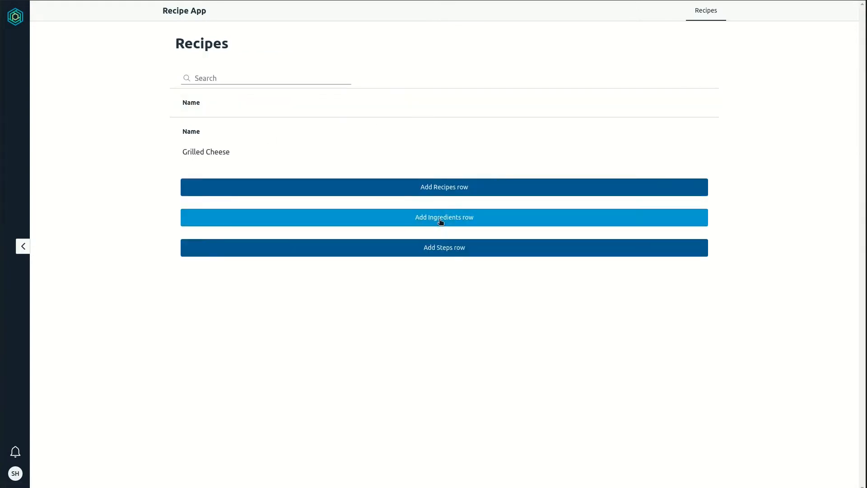
click(443, 150)
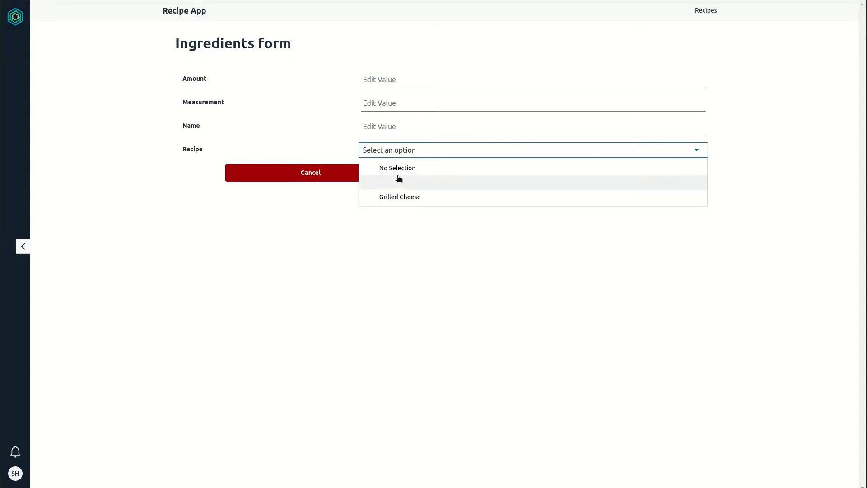
click(76, 108)
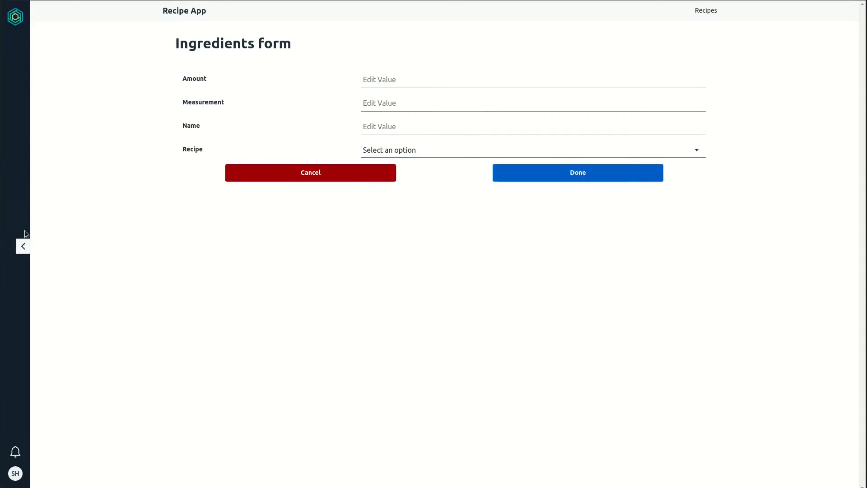
Return to the workbook's Recipes table, view Grilled Cheese's filtered ingredients, and delete the blank recipe row
click(22, 16)
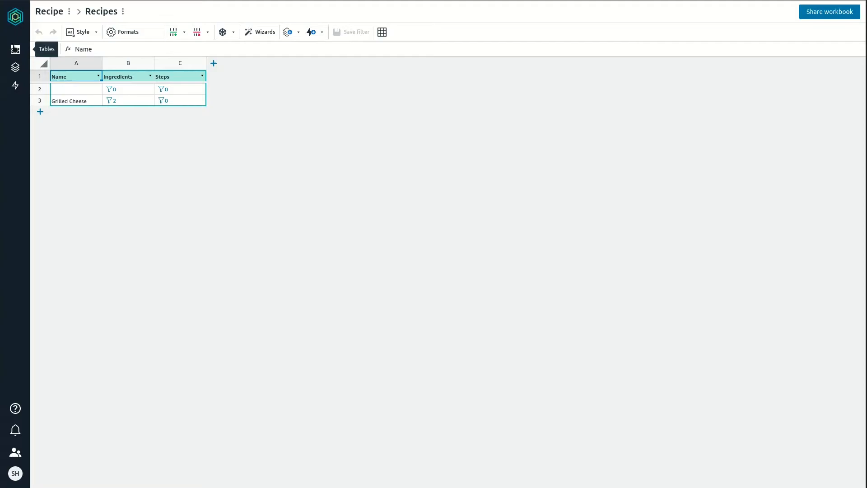
click(117, 100)
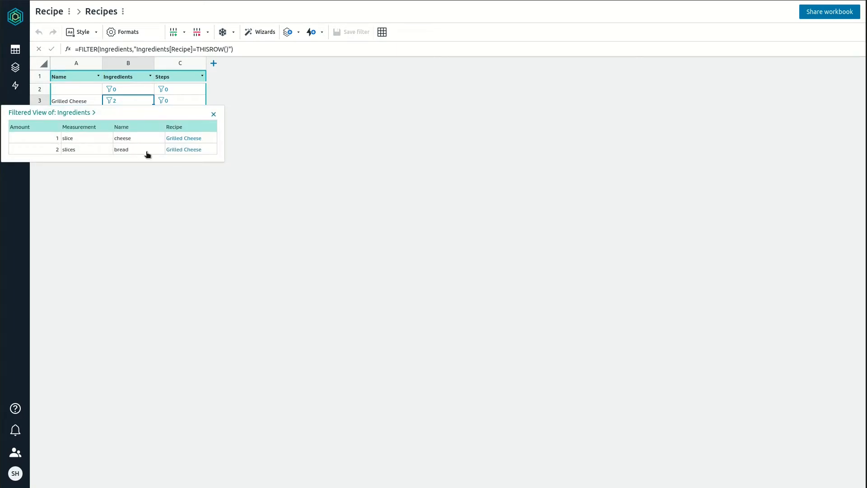
right_click(45, 89)
click(75, 173)
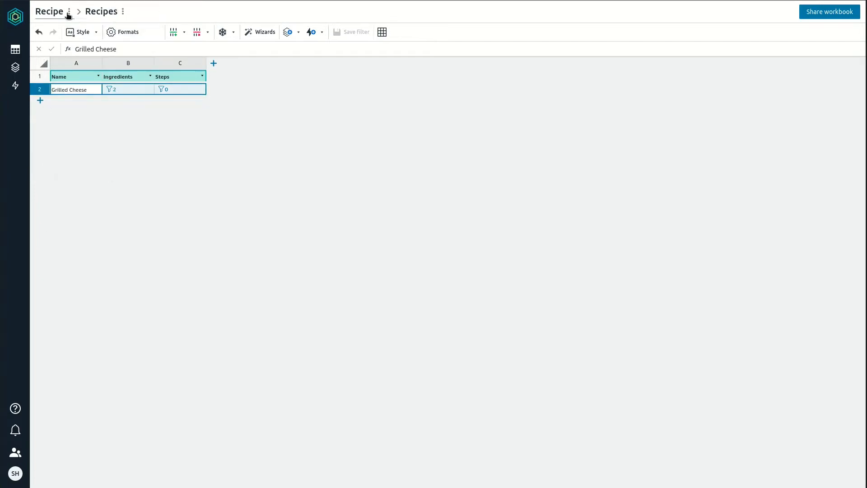
Delete the blank row from the Steps table
click(16, 49)
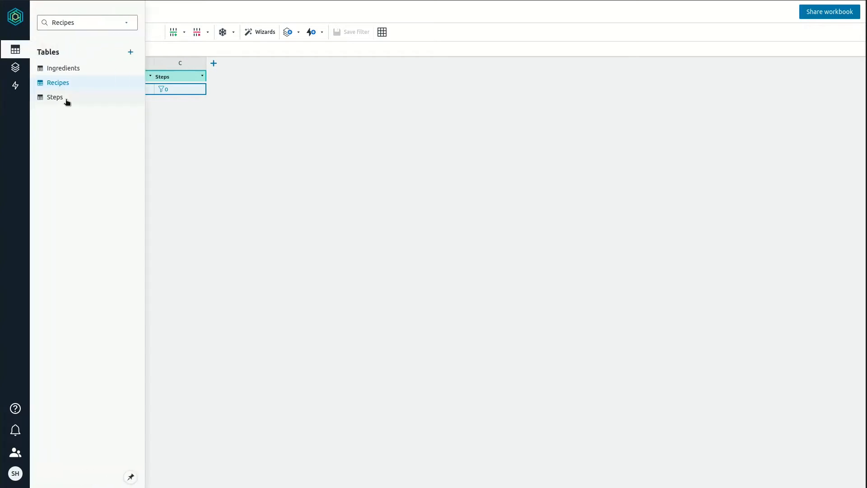
click(69, 102)
right_click(40, 91)
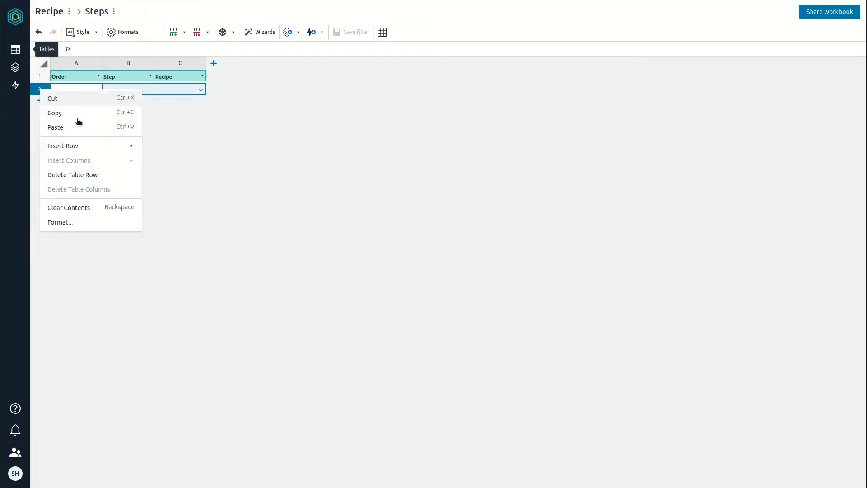
click(74, 174)
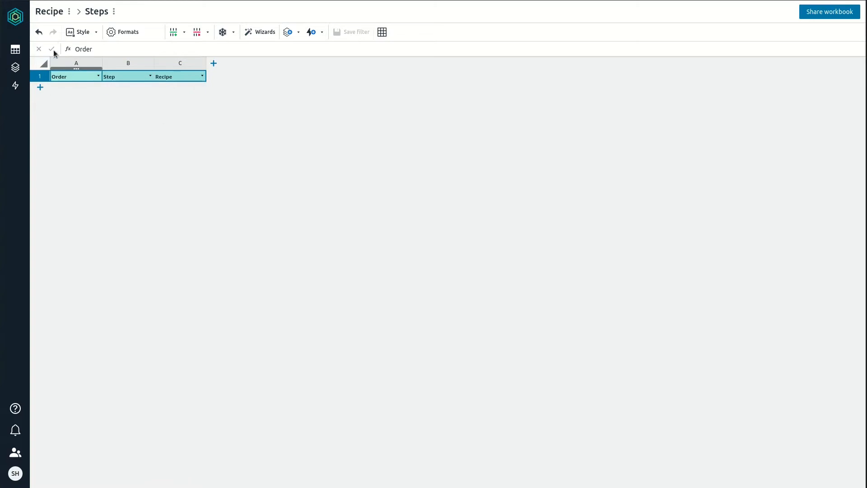
Check the Recipes table, then view the live Recipe App and examine the Grilled Cheese detail screen
click(15, 49)
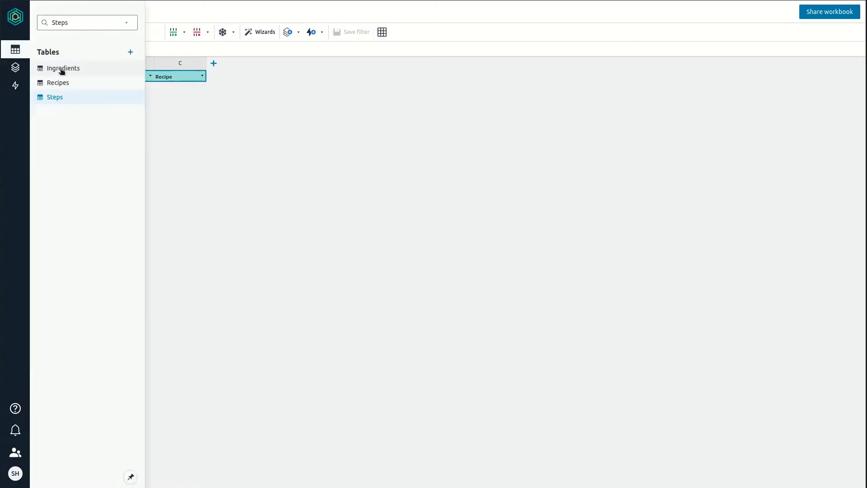
click(58, 83)
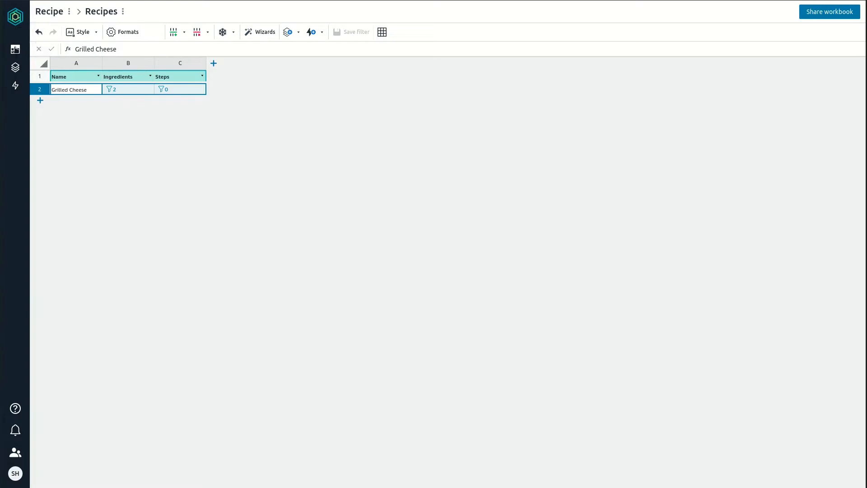
click(15, 68)
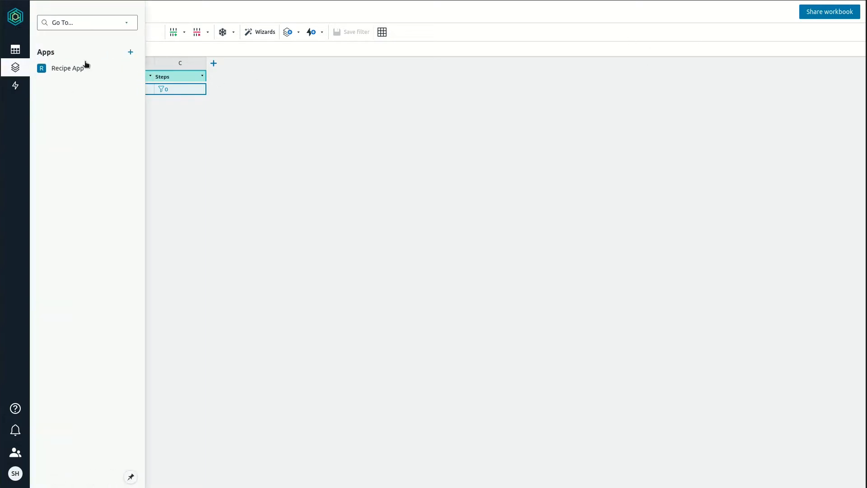
click(76, 68)
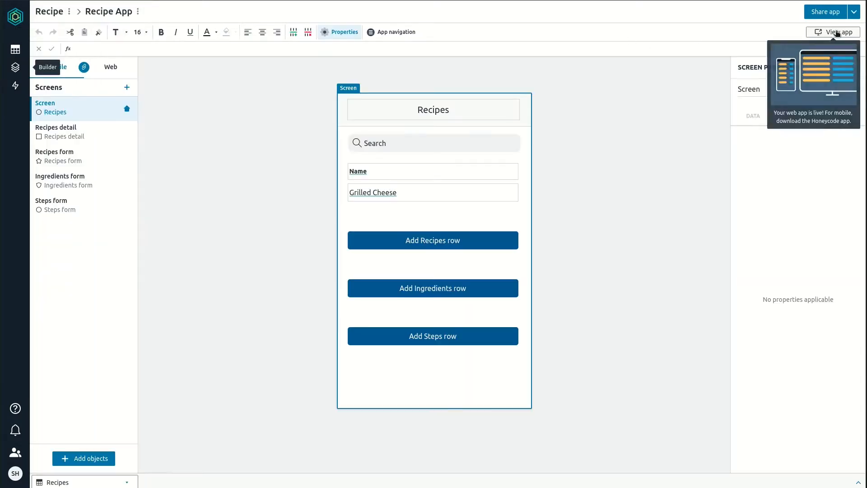
click(813, 32)
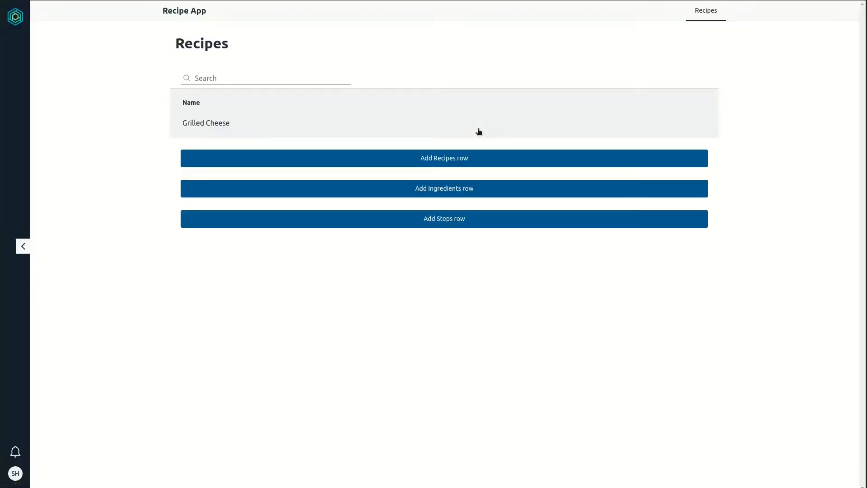
click(221, 121)
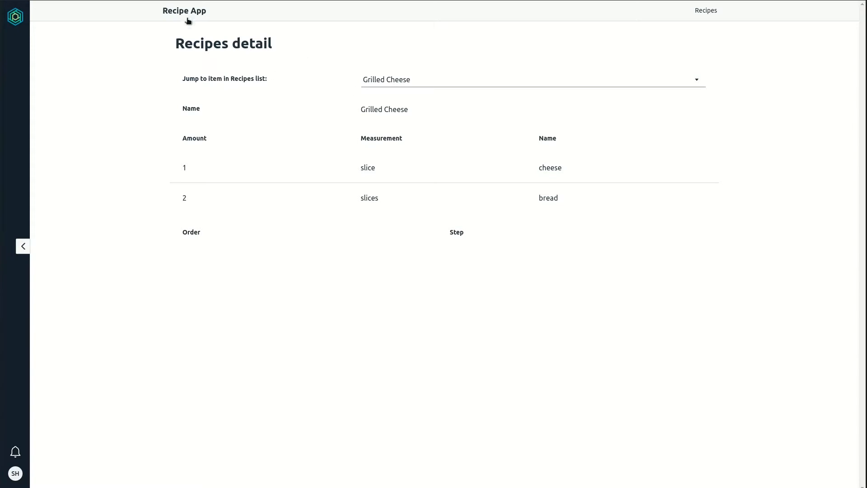
Add a step through the Steps form with order 1, text "butter one side of each bread" and recipe Grilled Cheese
click(194, 15)
click(469, 221)
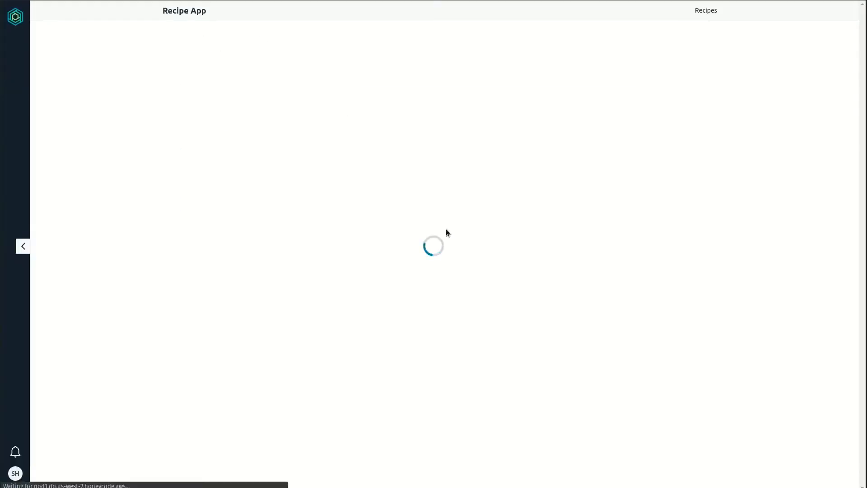
click(418, 85)
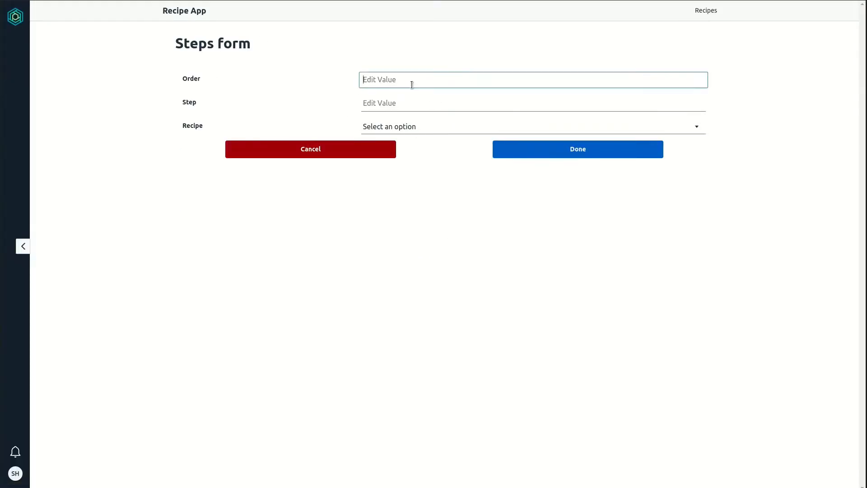
text(1)
click(409, 101)
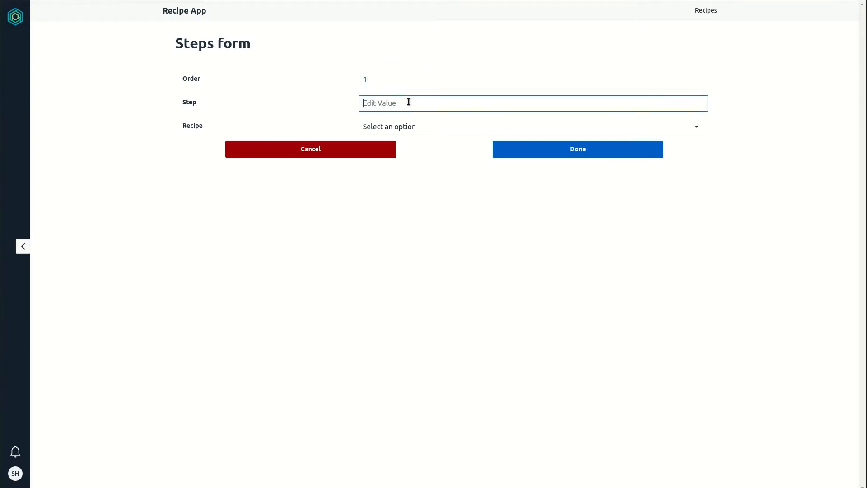
text(but)
key(BackSpace)
text(of )
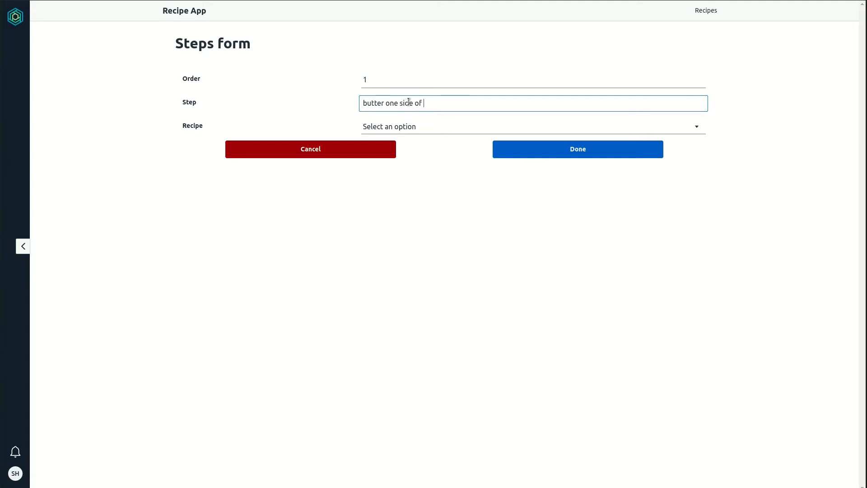
text(each bread)
click(426, 131)
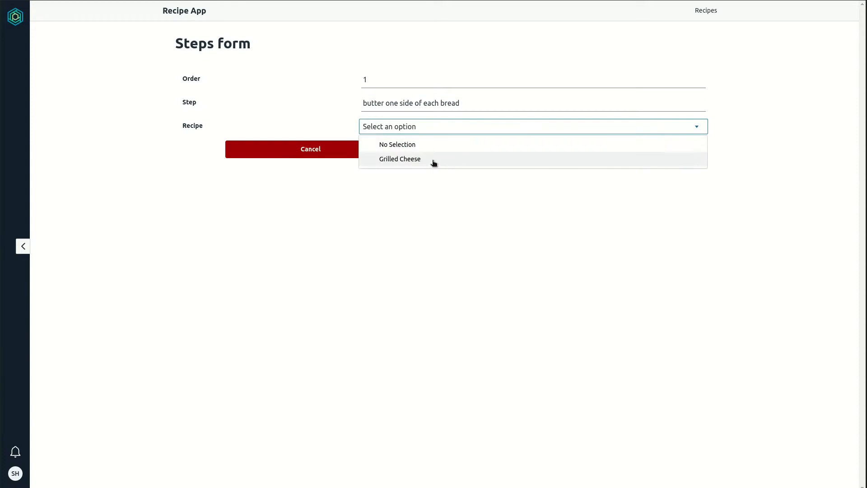
click(432, 162)
click(538, 150)
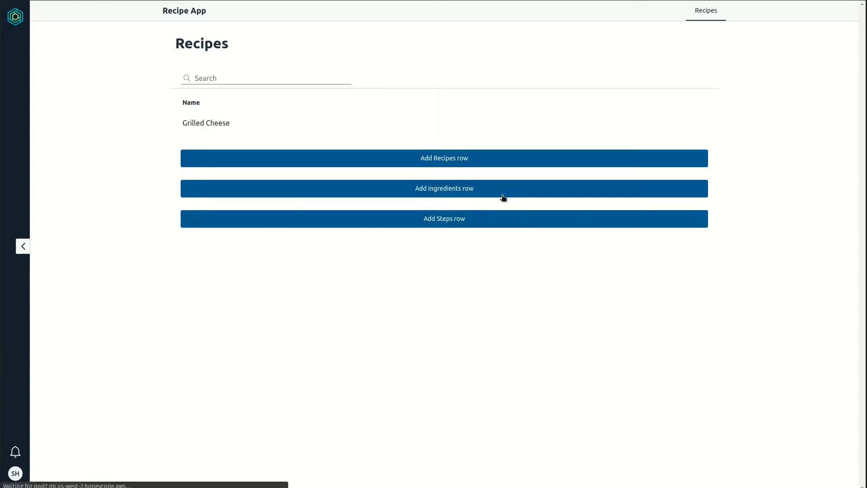
Add a step with order 2, text "place cheese between bread (unbuttered side)" and recipe Grilled Cheese
click(436, 219)
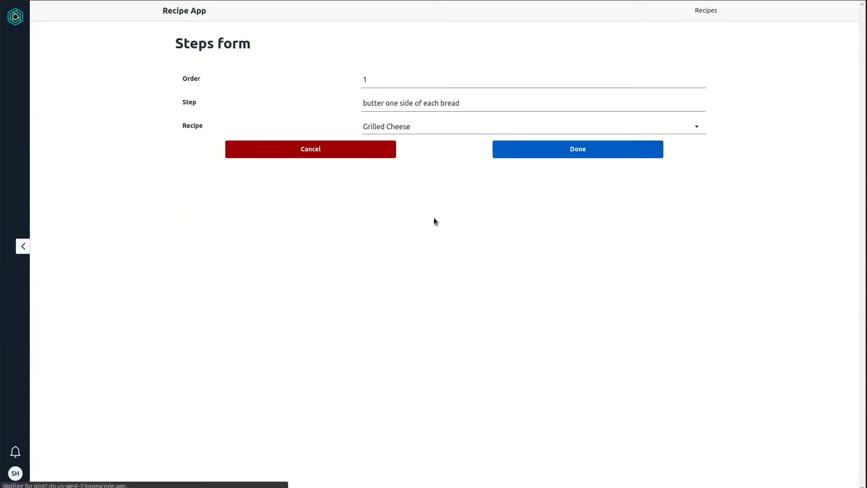
click(396, 80)
text(2)
click(387, 105)
text(place chee)
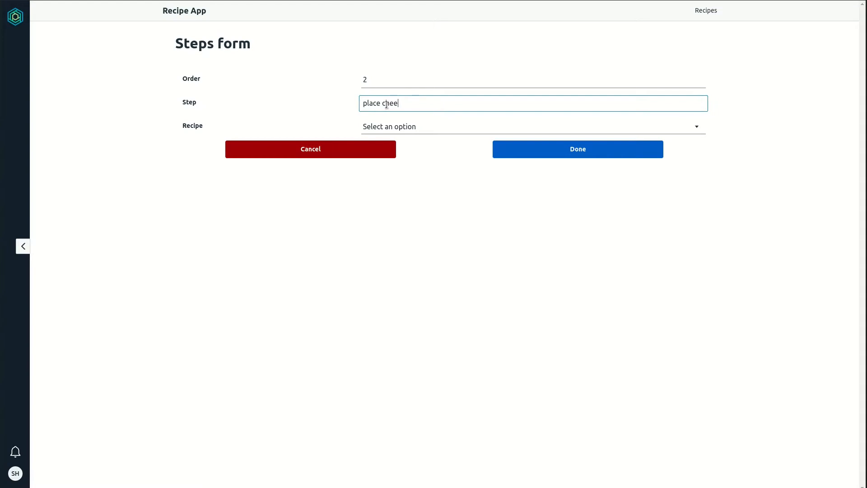
text(se between bread (unbuttered side)
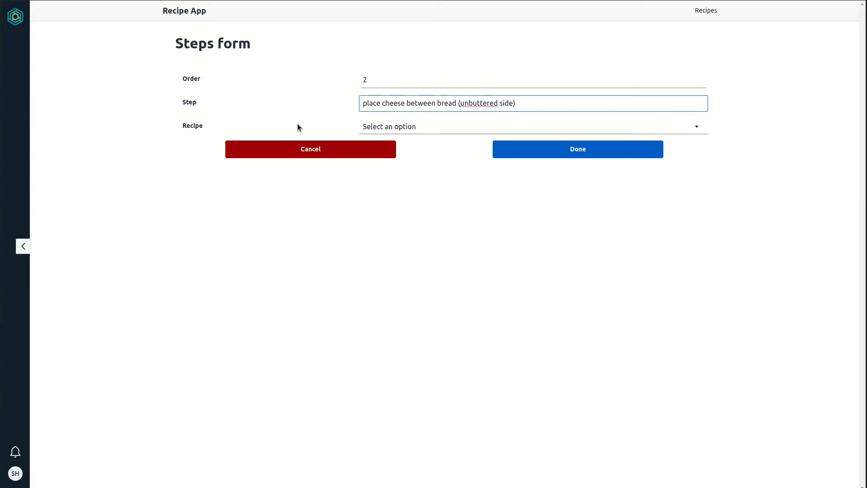
click(394, 126)
click(419, 161)
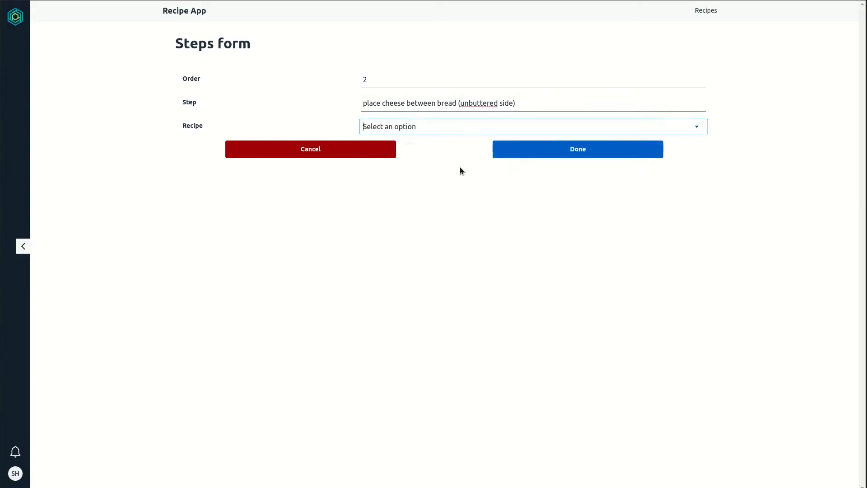
click(545, 154)
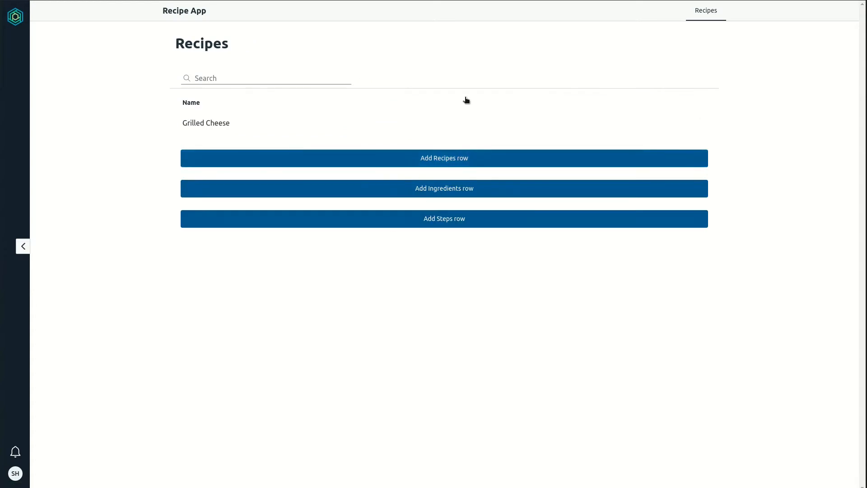
Add a step with order 3, text "Toast one side of grilled cheese" and recipe Grilled Cheese
click(399, 222)
click(365, 80)
text(3)
click(393, 102)
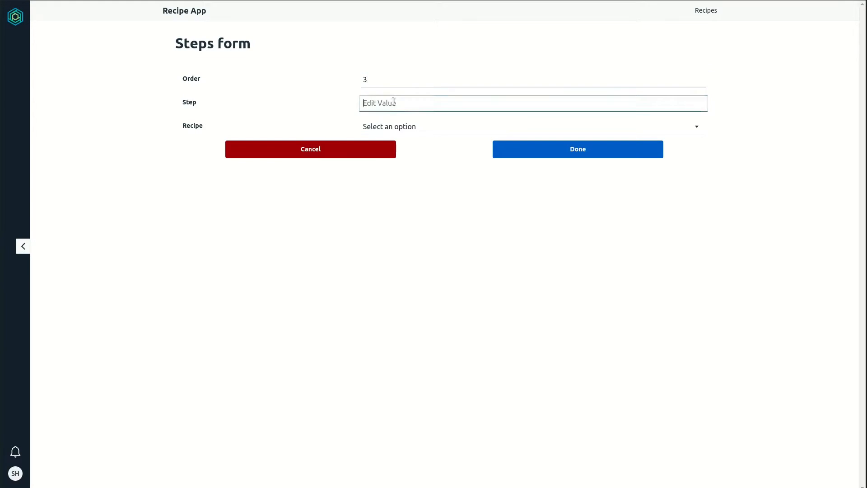
text(Toas)
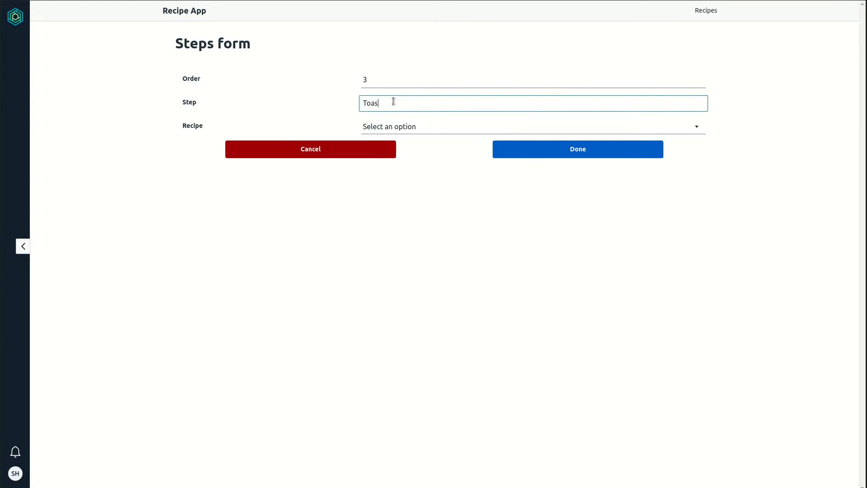
text(t one side of grilled cheese)
click(374, 126)
click(411, 161)
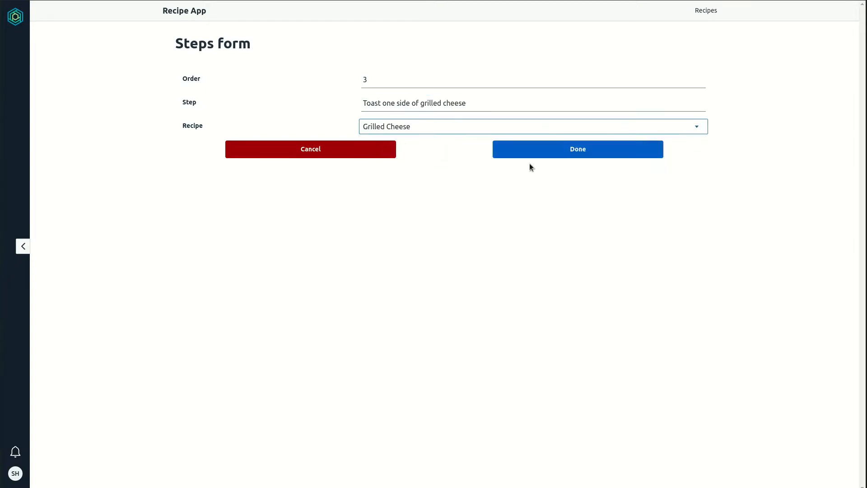
click(560, 153)
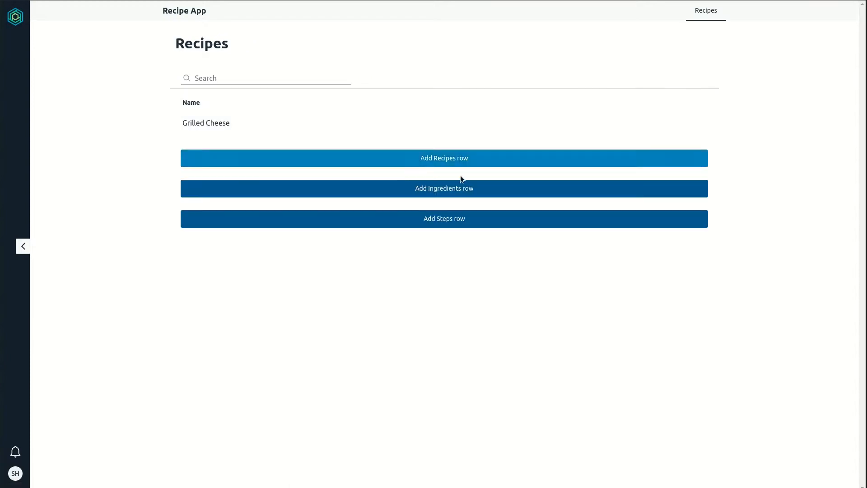
Add a step with order 4, text "Toast the other side of the grilled cheese" and recipe Grilled Cheese
click(444, 218)
click(384, 84)
text(4)
click(401, 106)
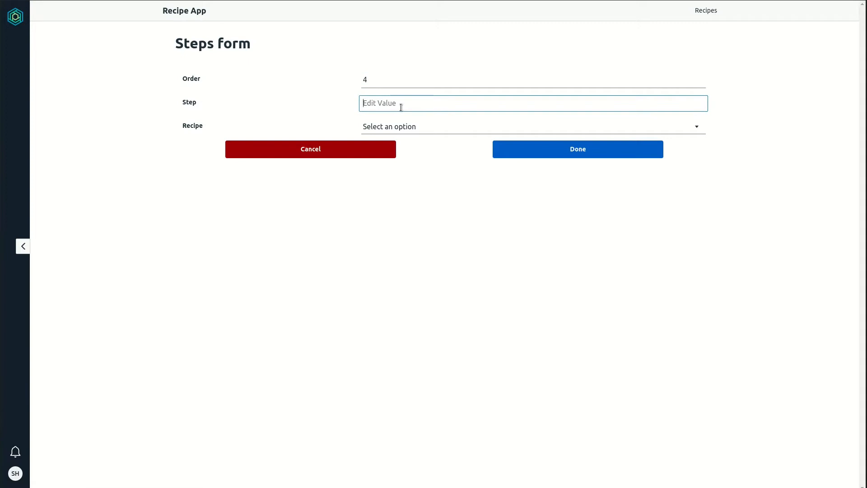
text(to)
text(oast the other)
text( side of the grilled cheese)
click(431, 121)
click(414, 158)
click(495, 156)
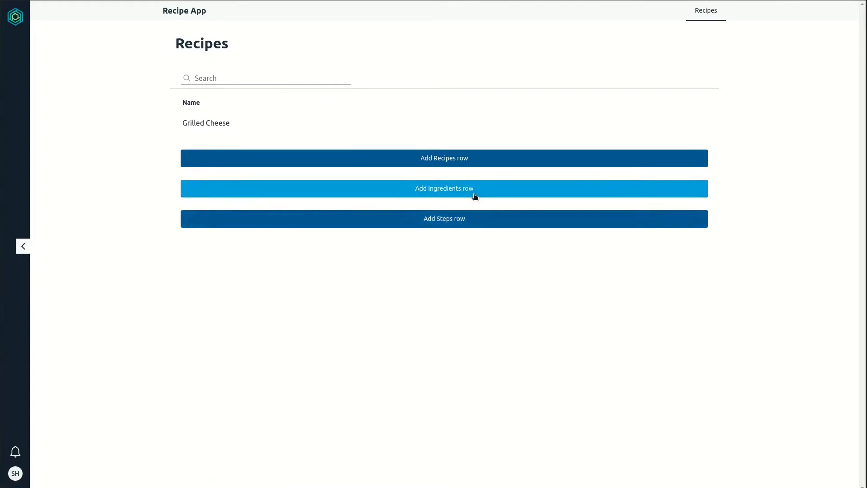
Check the Grilled Cheese detail screen and add a new recipe named Omelette
click(228, 122)
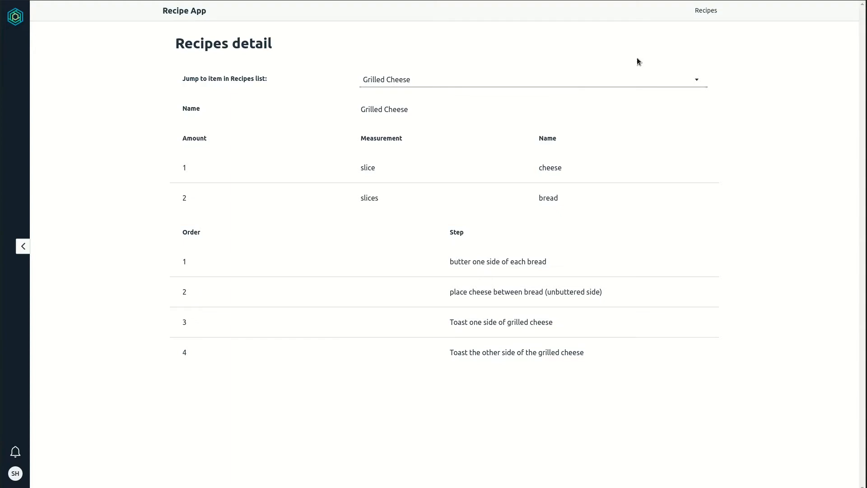
click(180, 13)
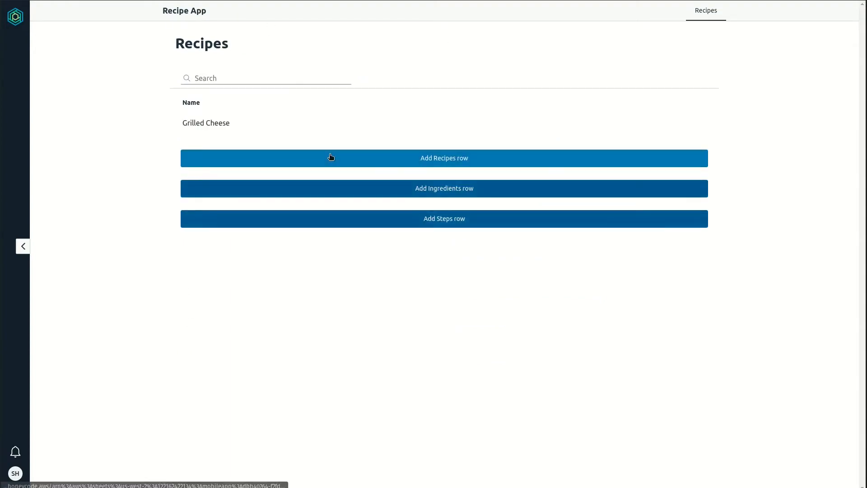
click(426, 161)
text(Omelette)
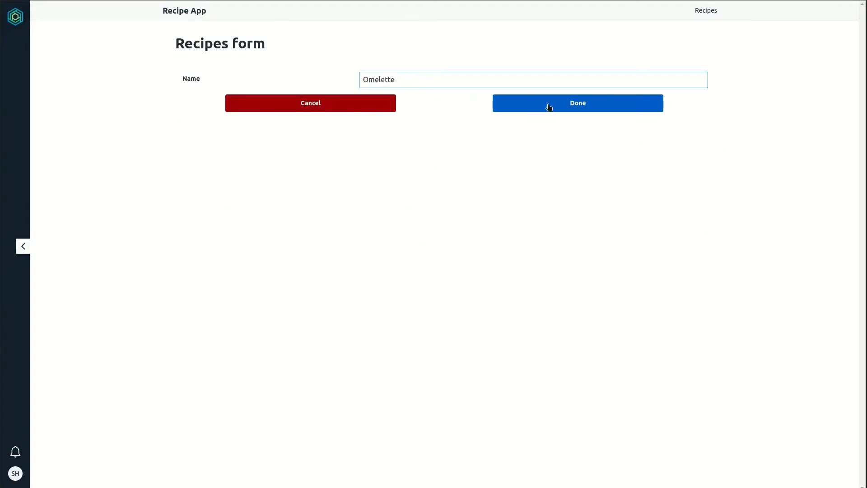
click(549, 107)
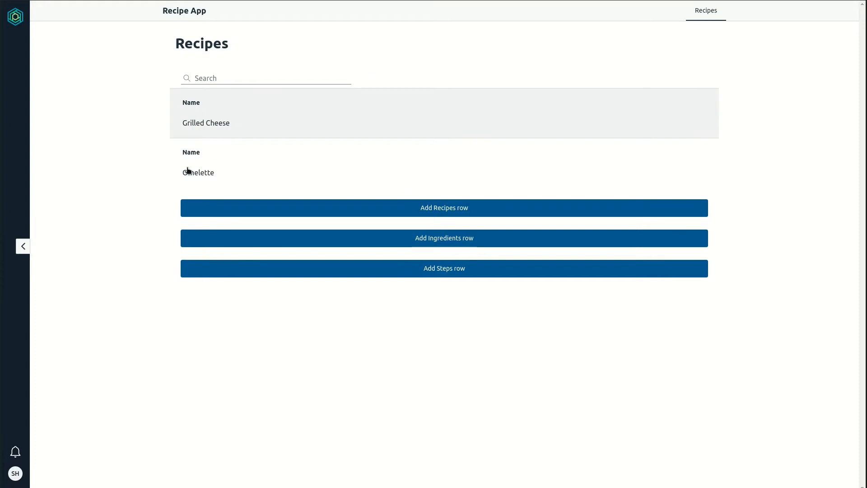
Compare the ingredients and steps on the Grilled Cheese and Omelette detail screens, and return to the recipes list
click(225, 126)
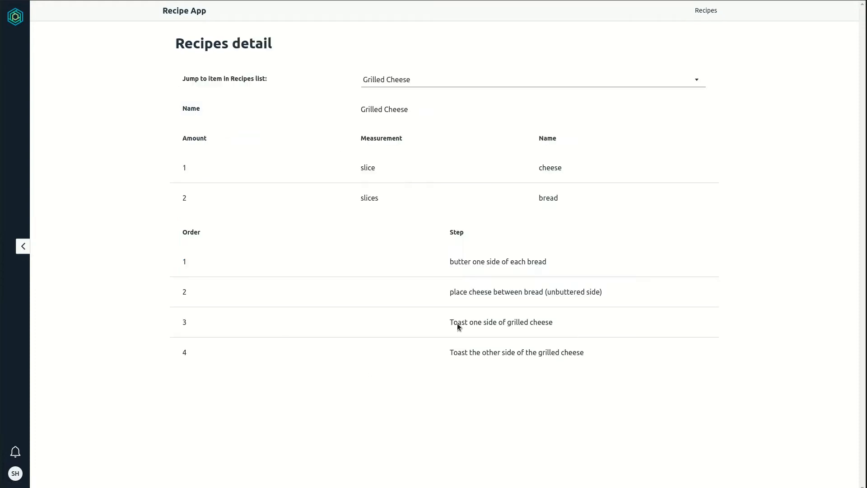
click(194, 14)
click(234, 188)
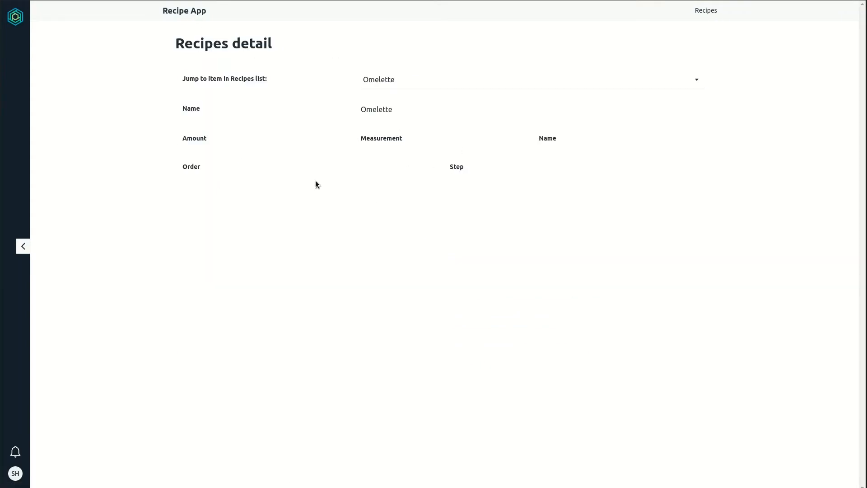
click(187, 15)
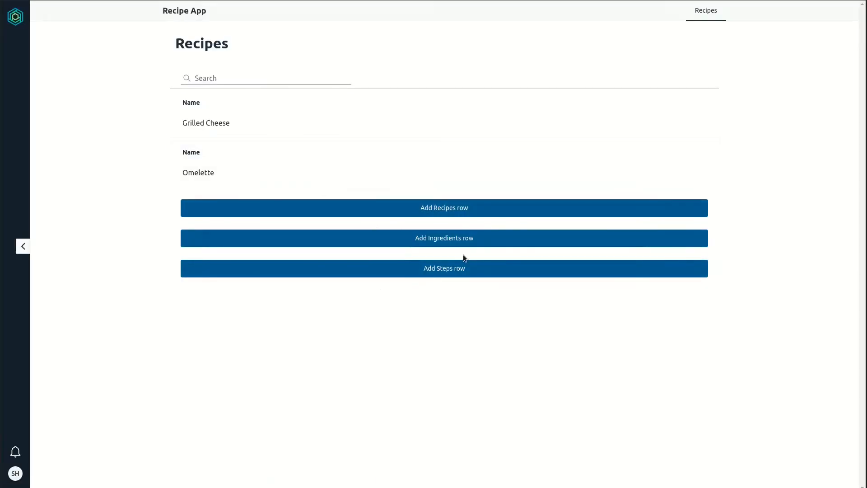
Add an ingredient with amount 1, measurement "whole", name "egg" and recipe Omelette, and check the Omelette detail screen
click(446, 240)
click(366, 80)
text(a)
key(BackSpace)
text(1)
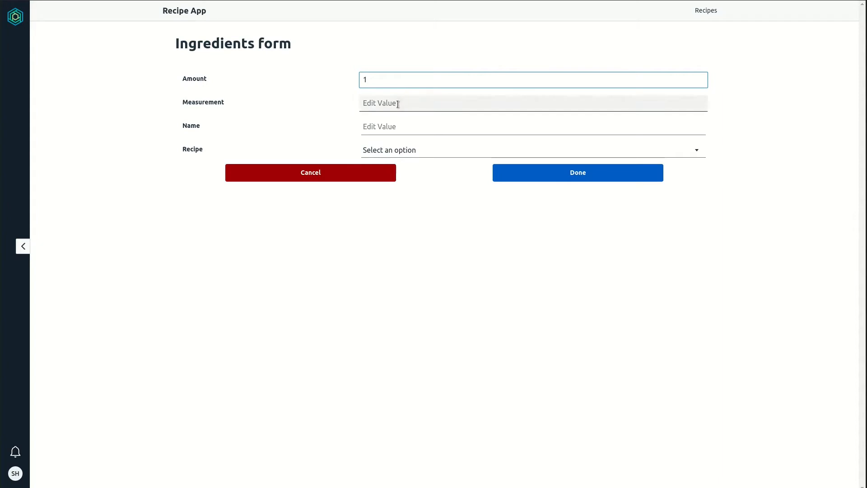
click(381, 120)
text(eg)
click(385, 102)
text(whole)
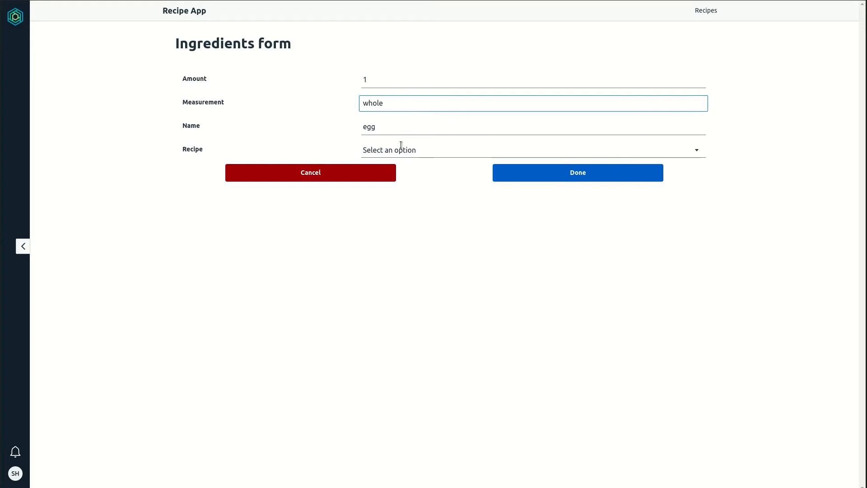
click(399, 150)
key(Escape)
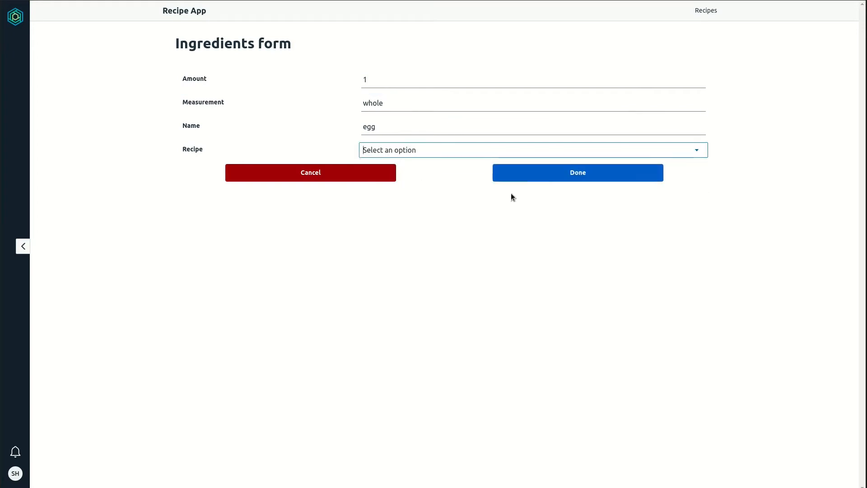
click(544, 177)
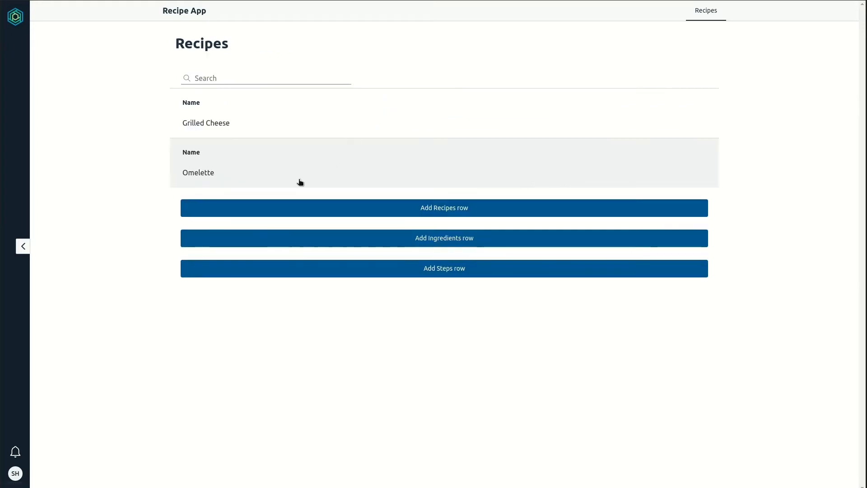
click(314, 170)
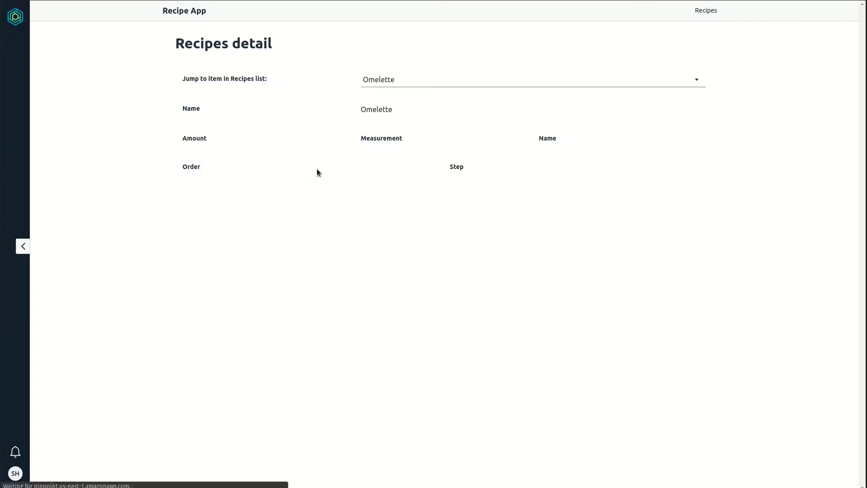
click(198, 15)
Add an ingredient with amount 1, measurement "slice", name "cheese" and recipe Omelette
click(420, 238)
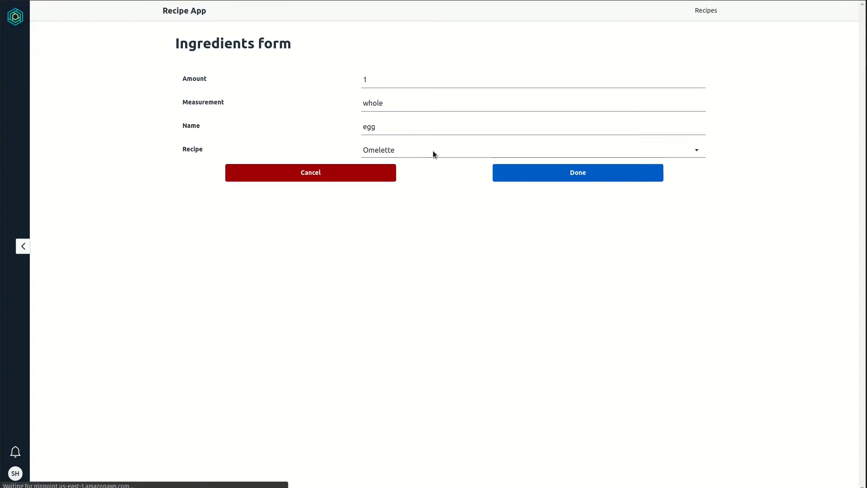
click(391, 82)
text(1)
click(387, 99)
text(s)
click(396, 120)
text(cheese)
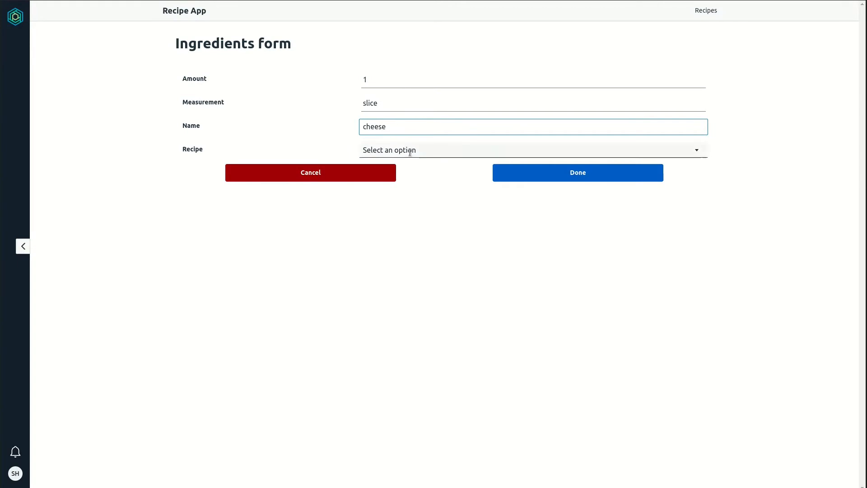
click(412, 149)
click(404, 195)
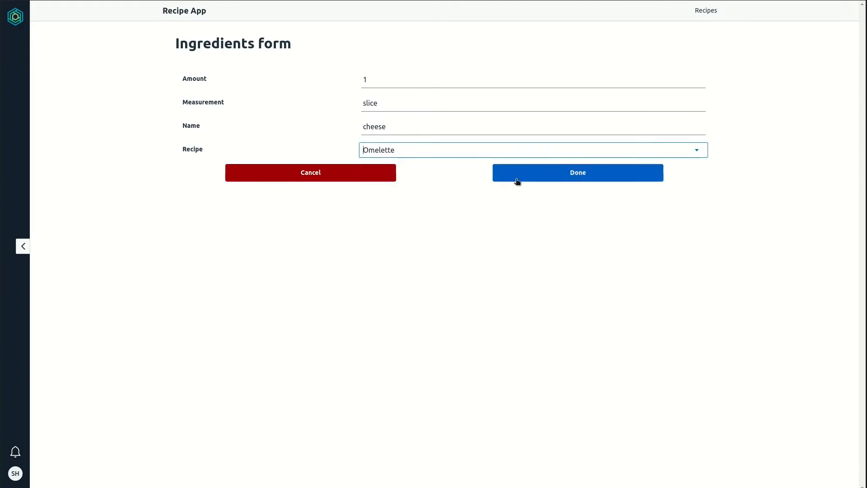
click(518, 181)
Add a step with order 1, text "scramble egg in a bowl" and recipe Omelette
click(448, 268)
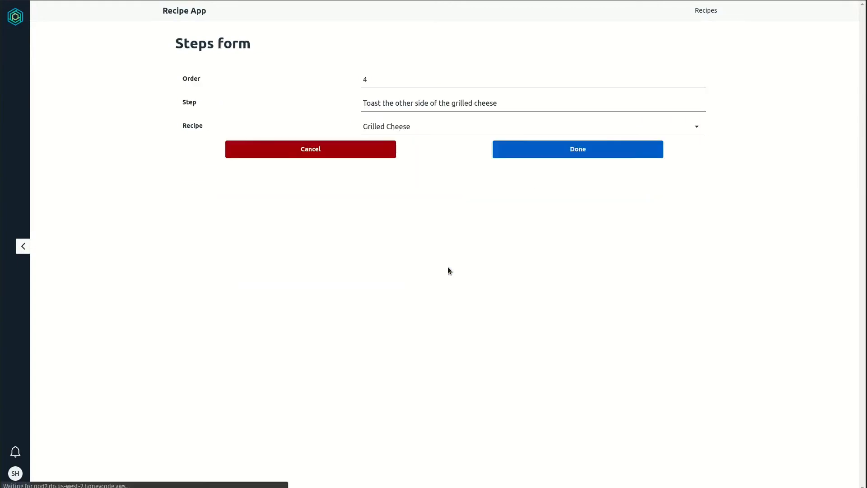
click(407, 80)
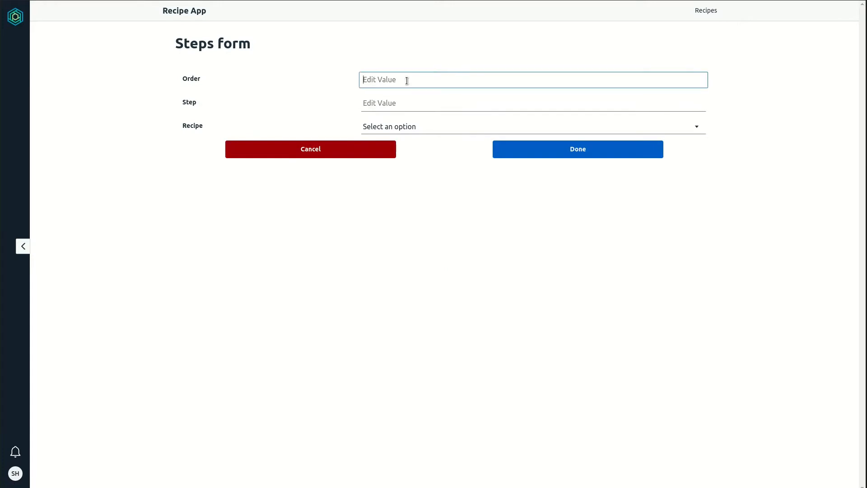
text(1)
click(403, 103)
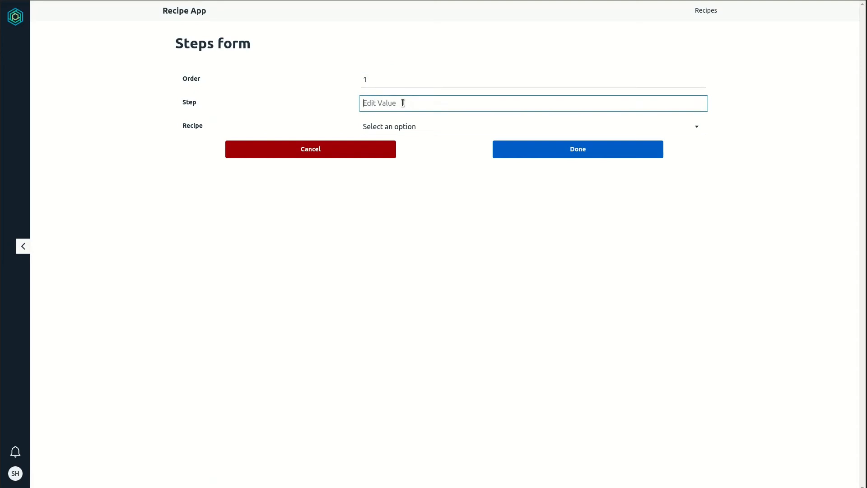
text(scramble egg in a bowl)
click(408, 125)
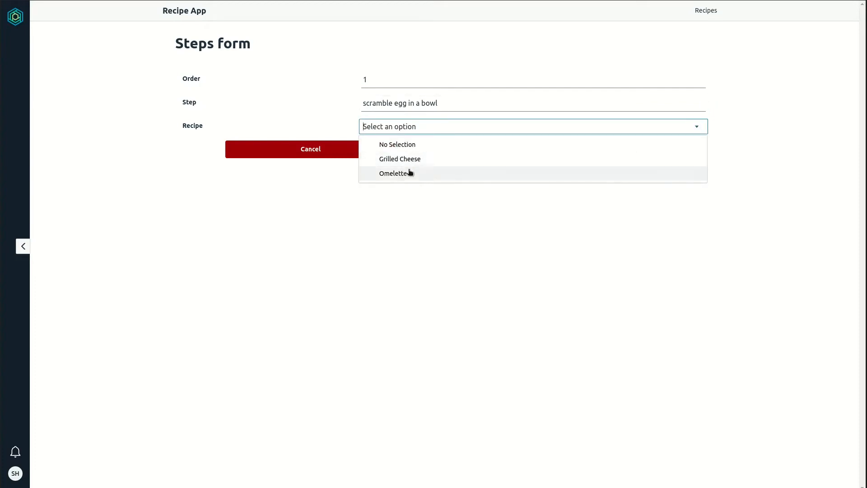
click(402, 173)
click(521, 149)
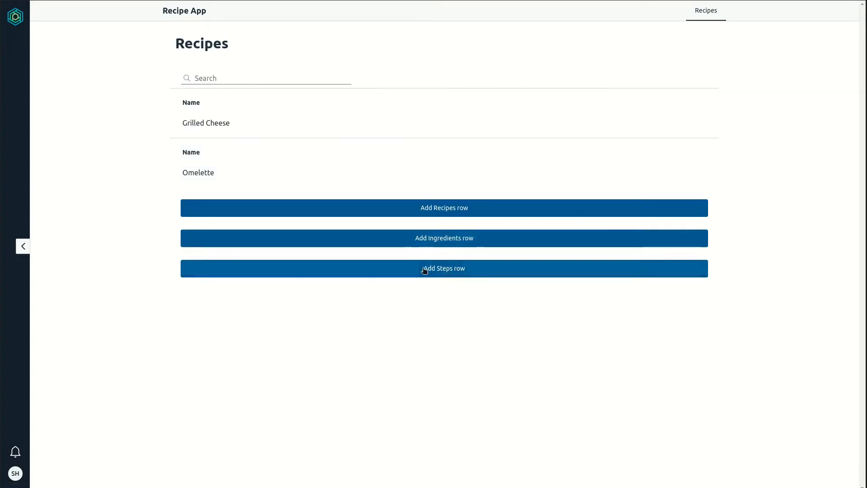
Add a step with order 2, text "pour egg onto hot pan" and recipe Omelette
click(426, 268)
click(395, 80)
text(2)
click(388, 100)
text(p)
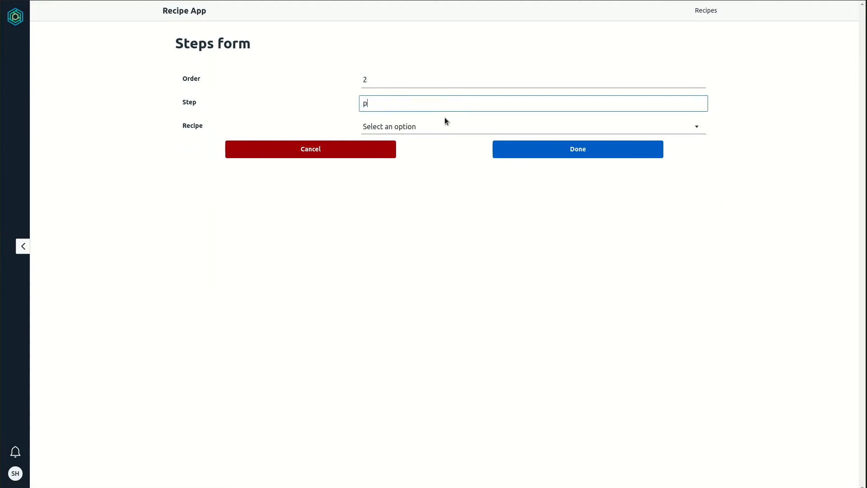
text(our egg onto hot pan)
click(439, 125)
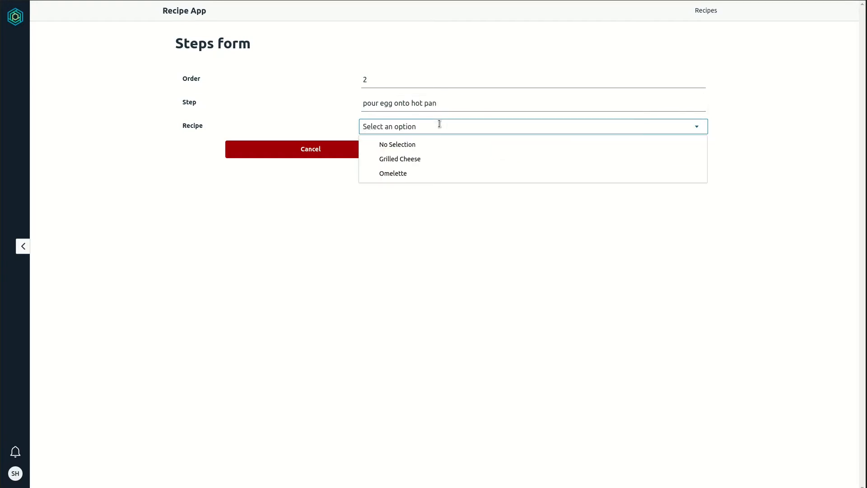
click(443, 173)
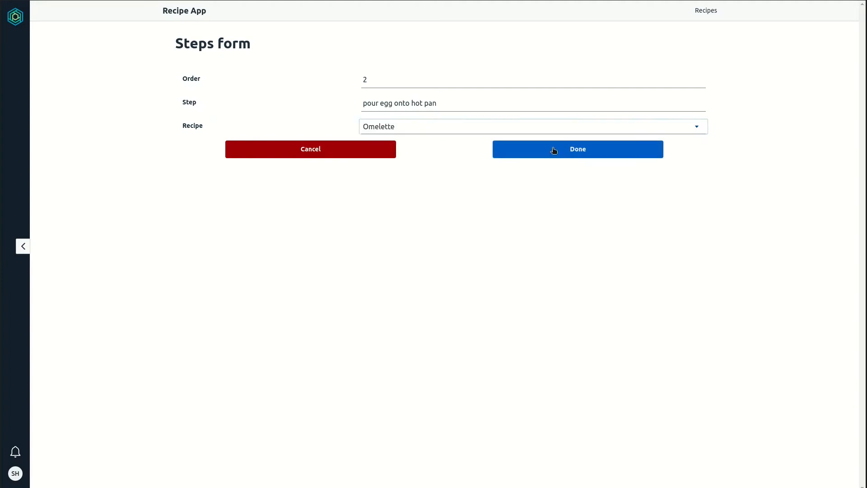
click(558, 147)
Add a step with order 3, text "flip when ready to cook other side" and recipe Omelette
click(455, 269)
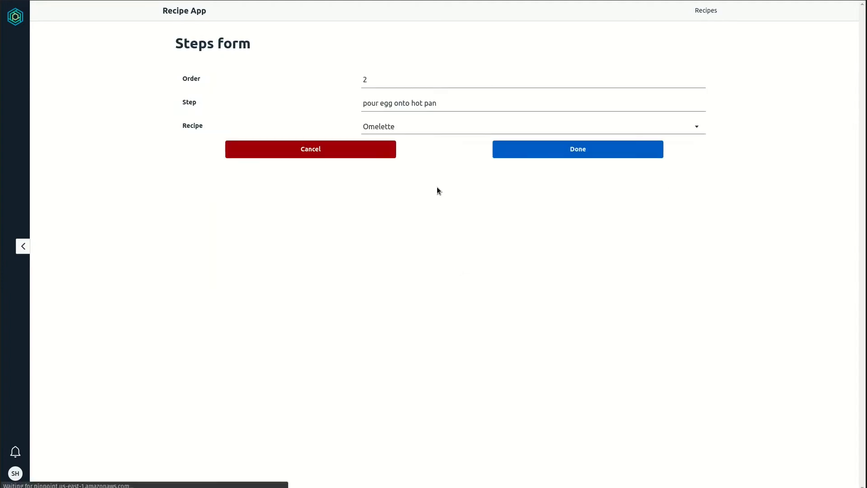
click(393, 80)
text(3)
click(401, 103)
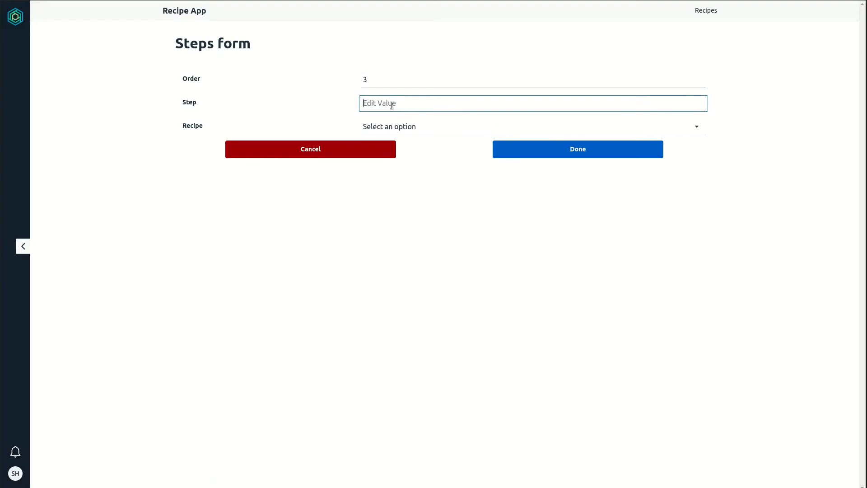
text(flip when ready to cook other side)
click(387, 123)
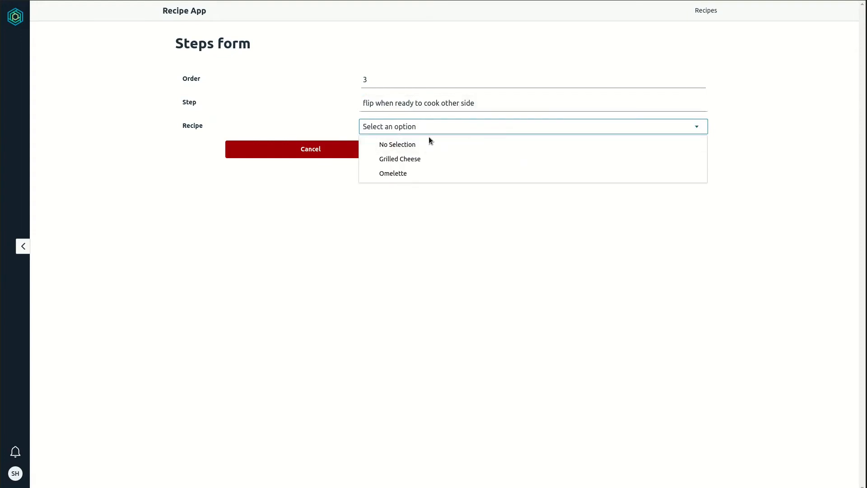
click(400, 175)
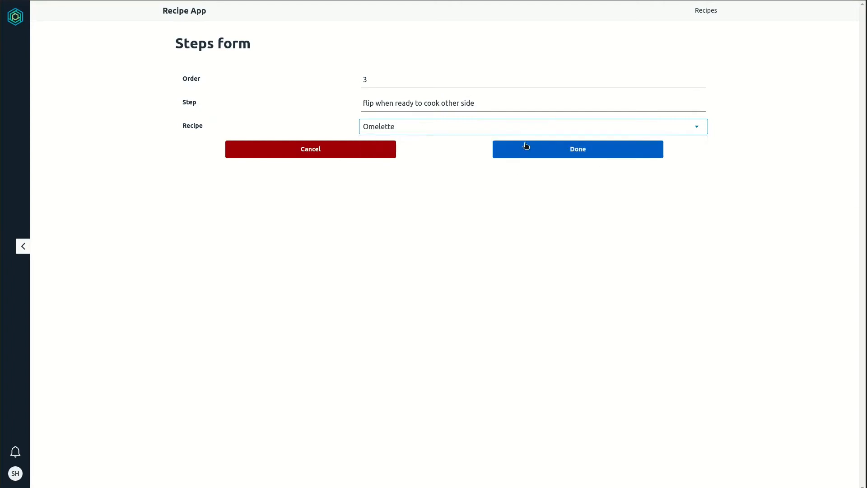
click(500, 105)
click(367, 103)
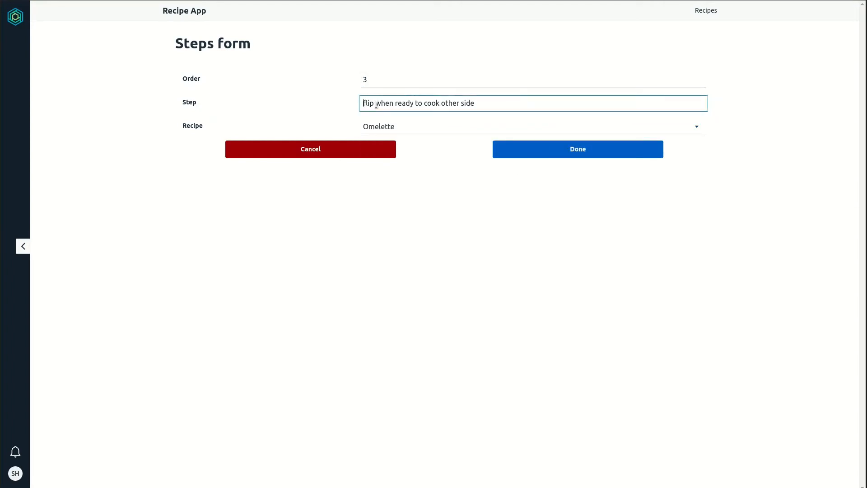
click(538, 155)
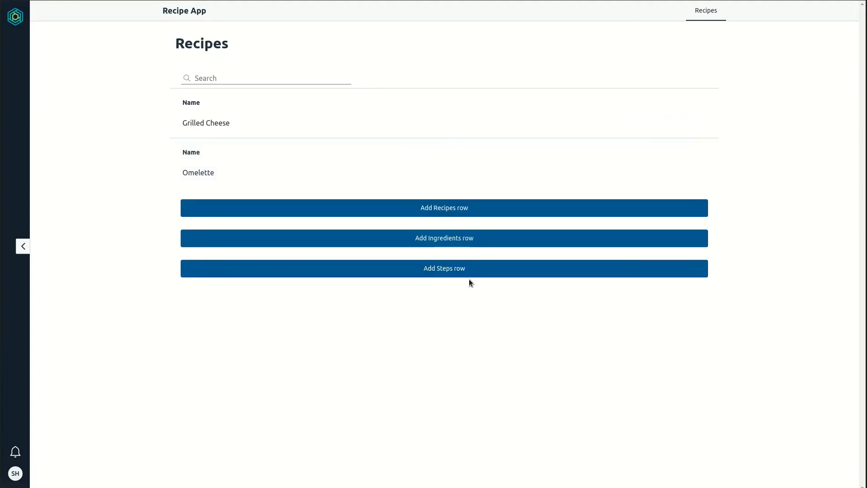
Add a step with order 4, text "place cheese and fold so that the two edges now cover the cheese" and recipe Omelette
click(478, 270)
click(384, 80)
text(4)
click(396, 104)
text(place cheese and fold)
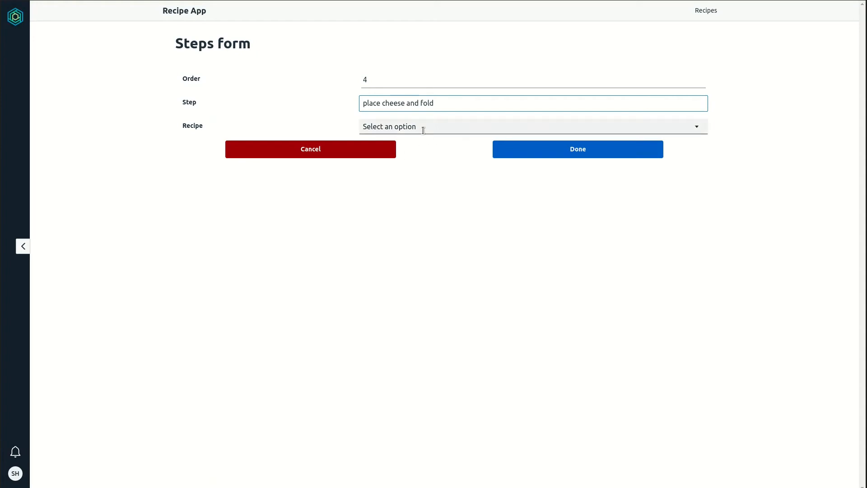
text(wo edges now cover the chees)
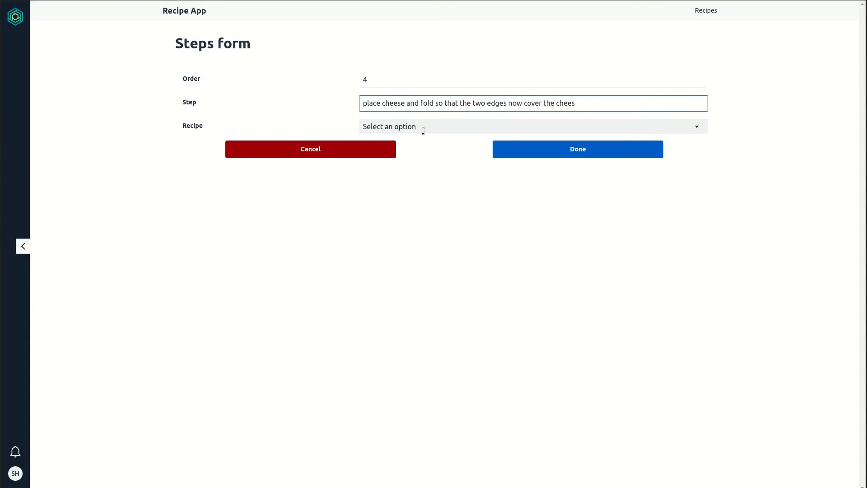
text(e)
click(452, 132)
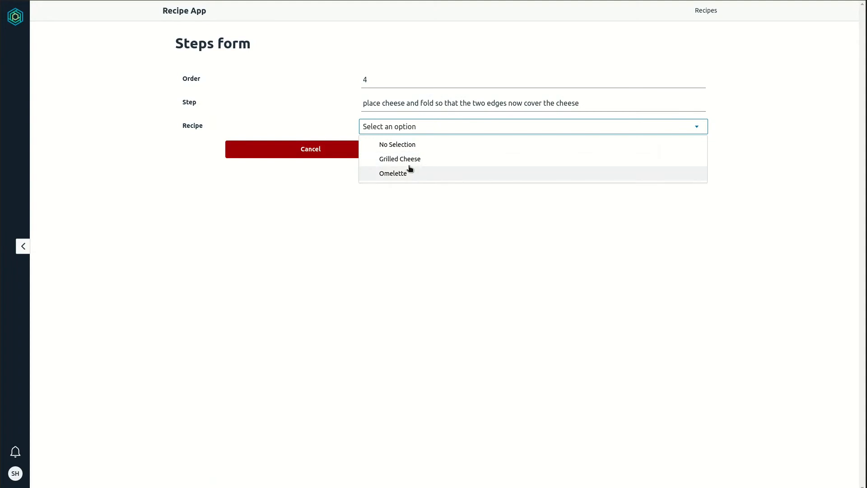
click(410, 170)
click(553, 146)
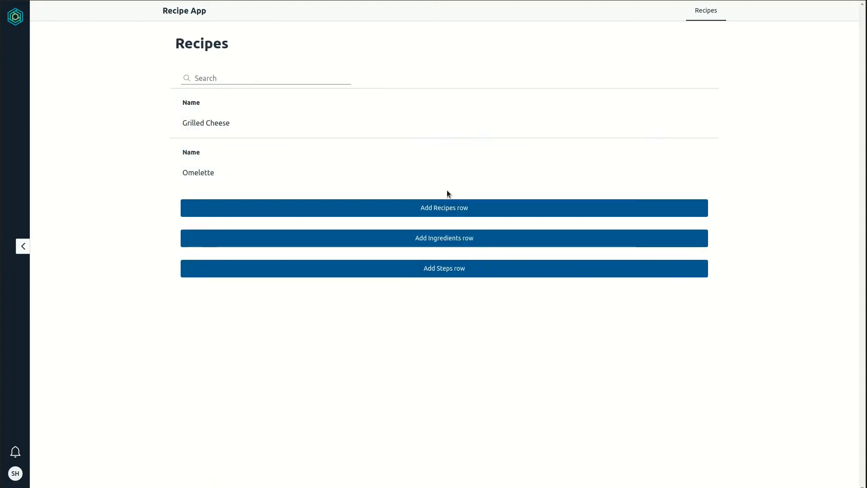
Check the ingredients and steps on the detail pages of Omelette and Grilled Cheese, and return to the recipe list
click(309, 169)
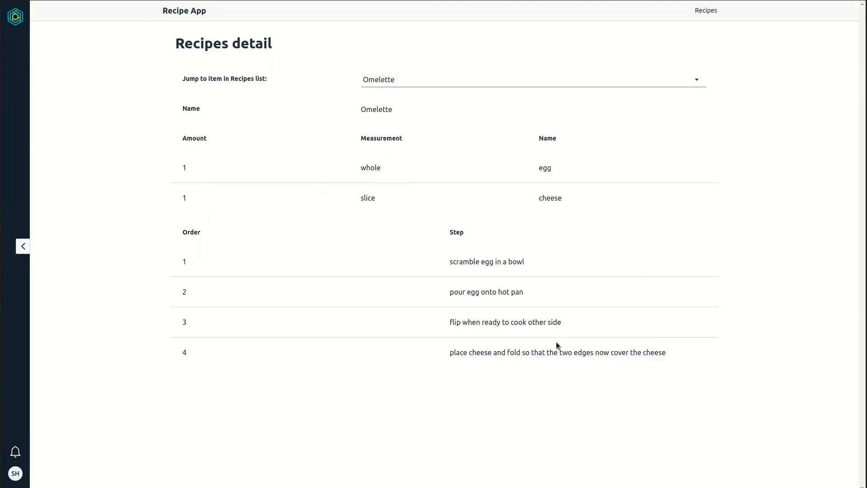
click(407, 78)
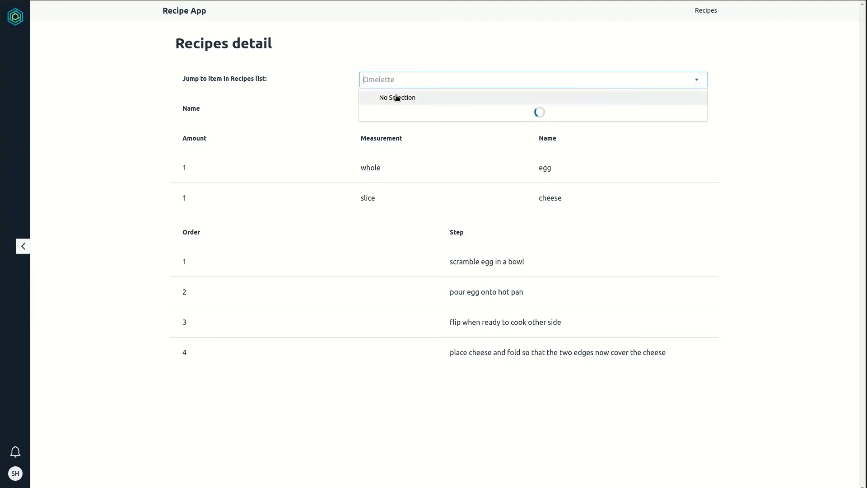
click(400, 118)
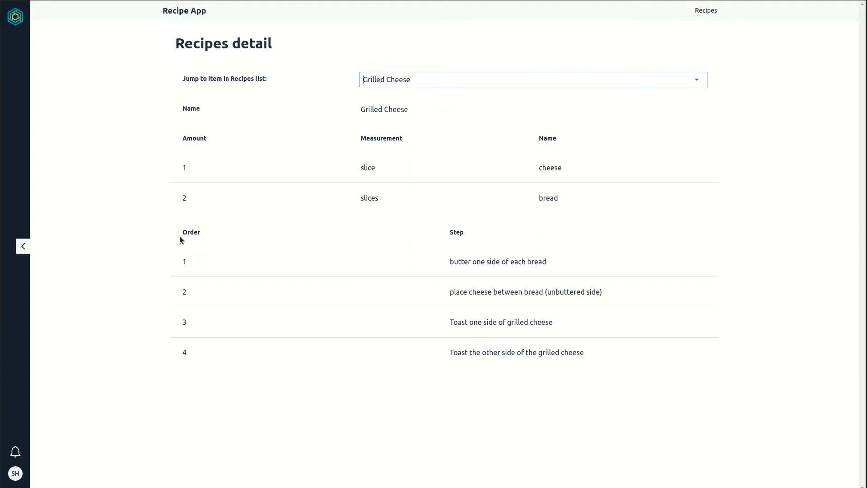
click(196, 11)
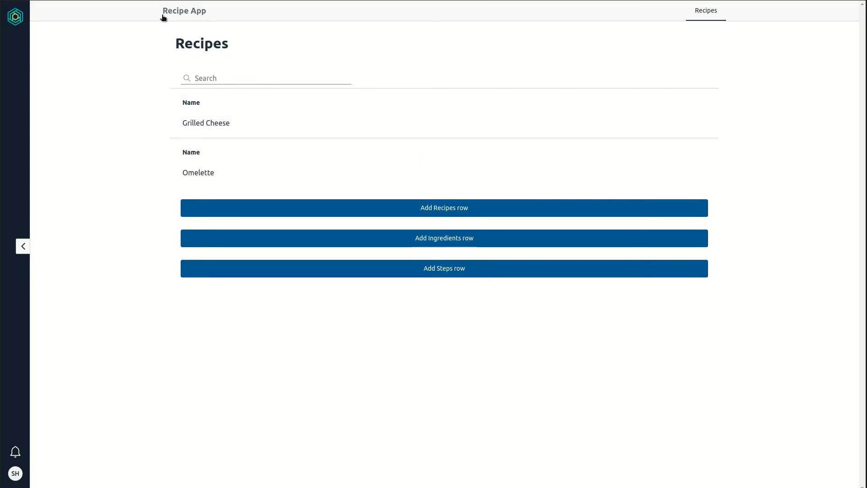
Leave the running app for My Drive and open Recipe App for editing
click(23, 246)
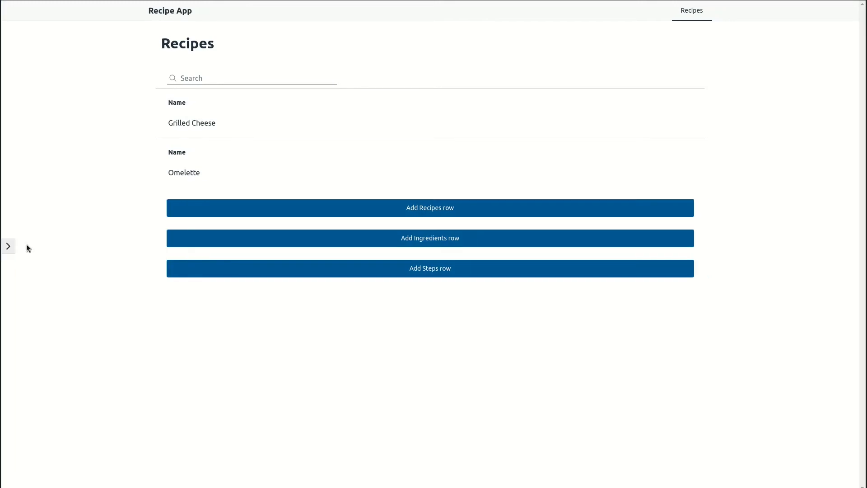
click(5, 245)
click(13, 19)
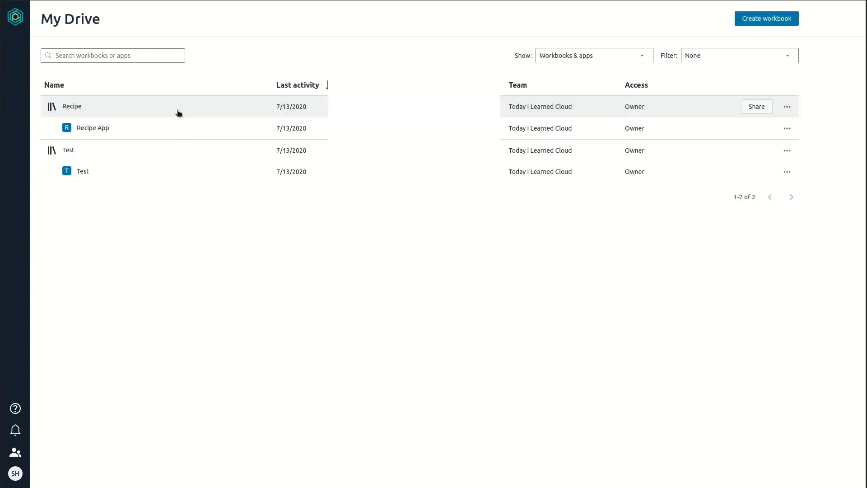
click(87, 129)
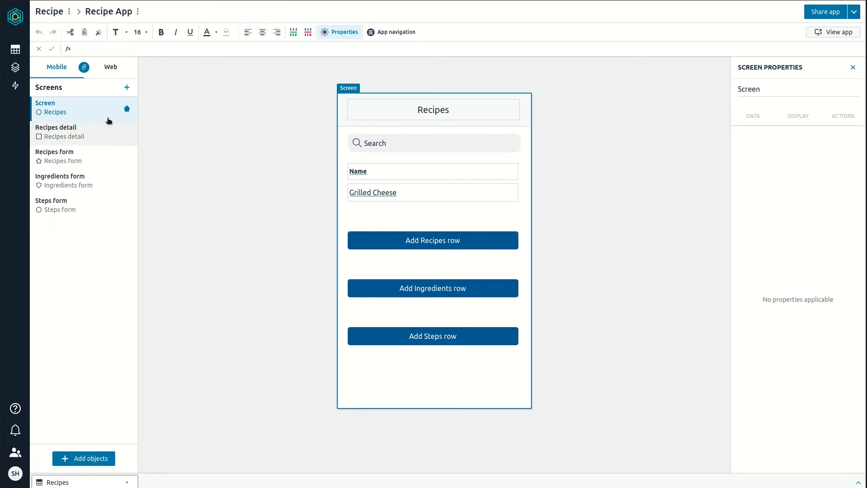
Review the rows stored in the workbook's Recipes, Ingredients and Steps tables
click(15, 49)
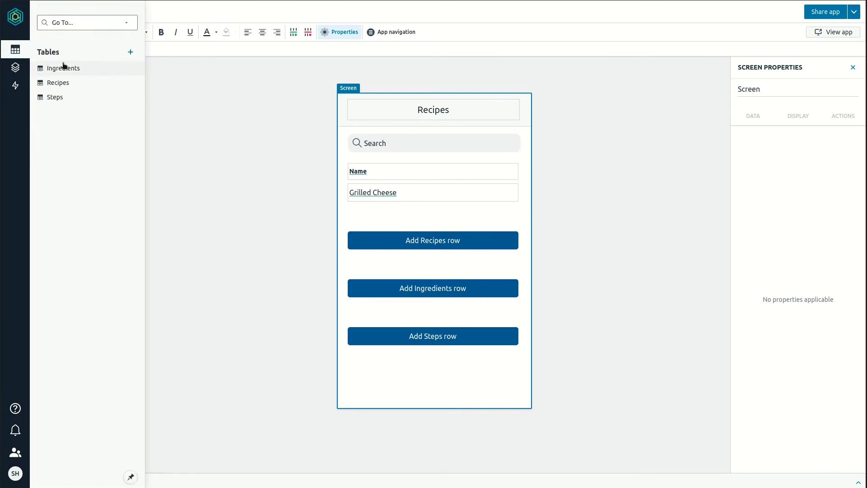
click(58, 83)
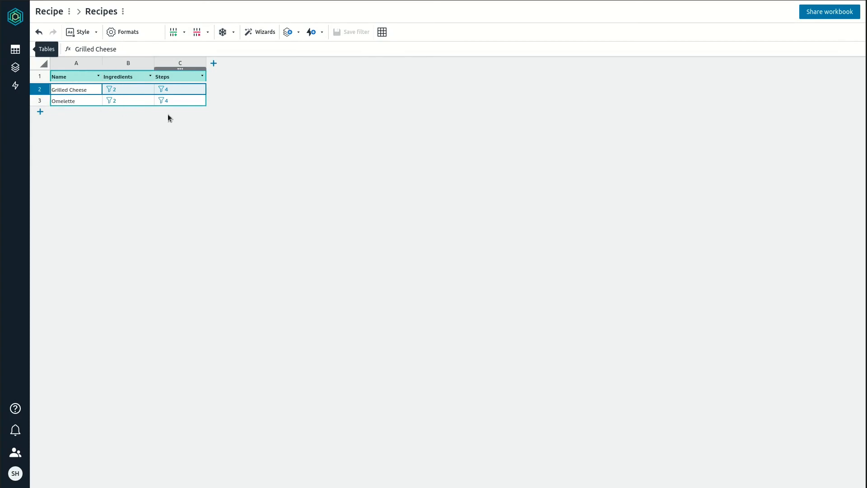
click(20, 55)
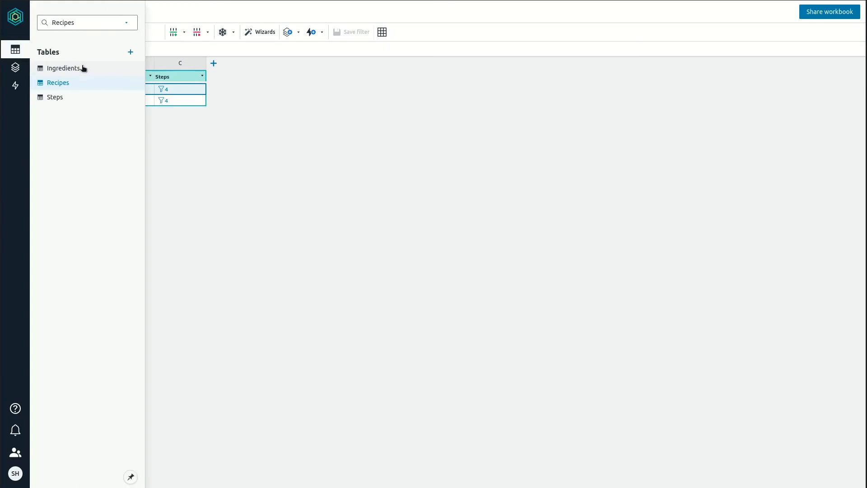
click(63, 69)
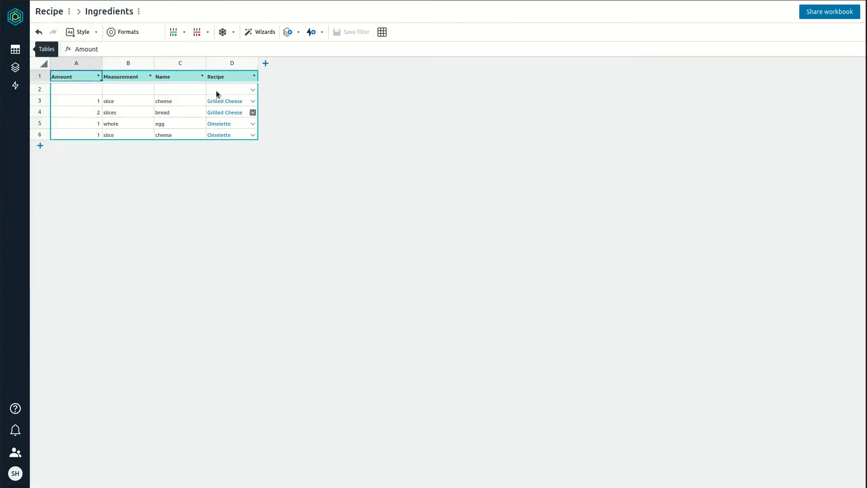
click(19, 55)
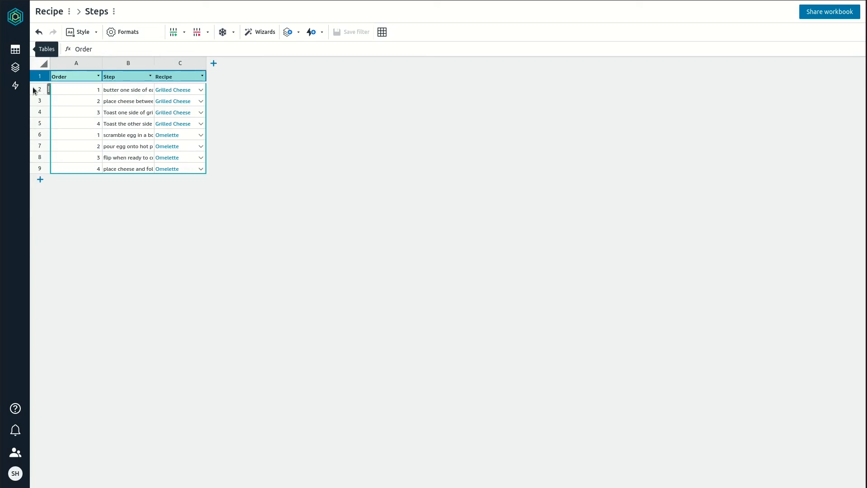
Reopen Recipe App in the builder and inspect the source formula of the ingredients list on the Recipes detail screen
click(15, 49)
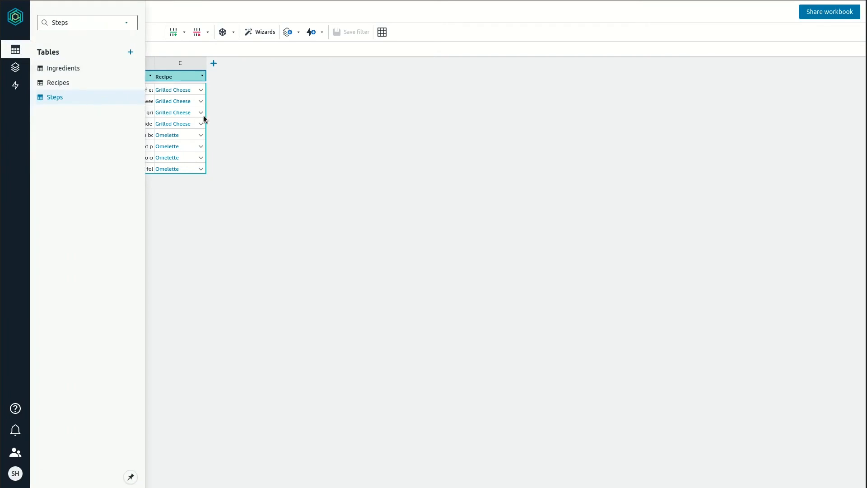
click(23, 69)
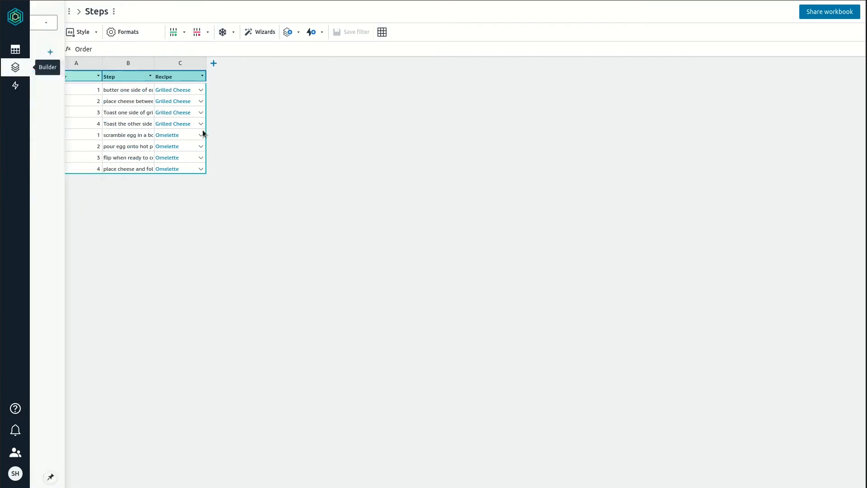
click(72, 69)
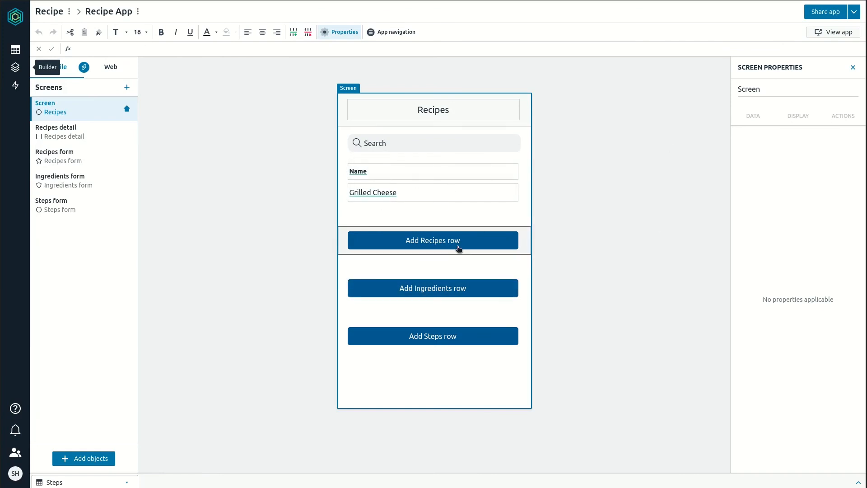
click(72, 141)
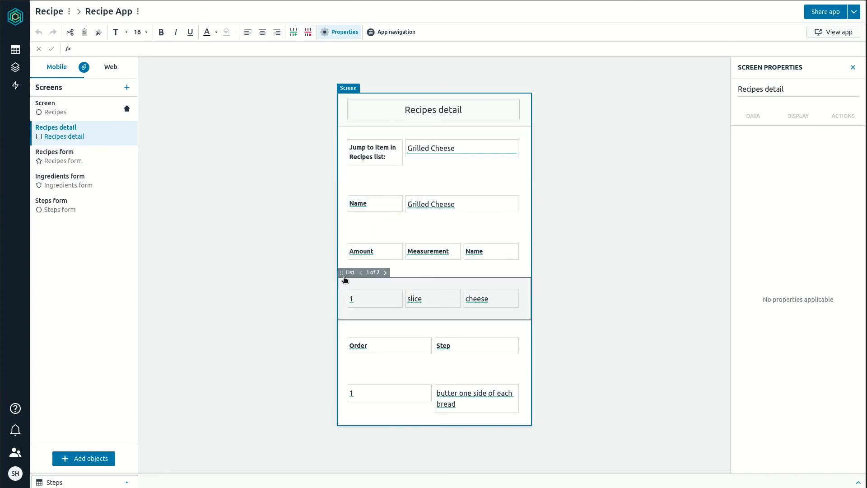
click(346, 275)
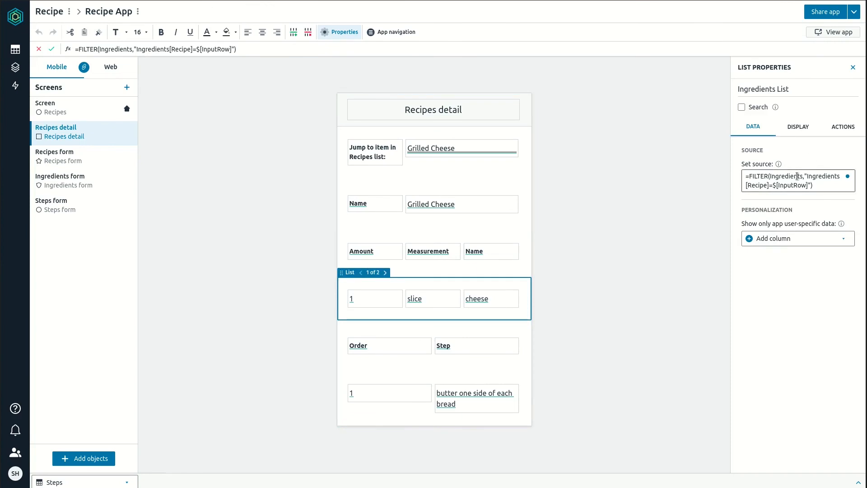